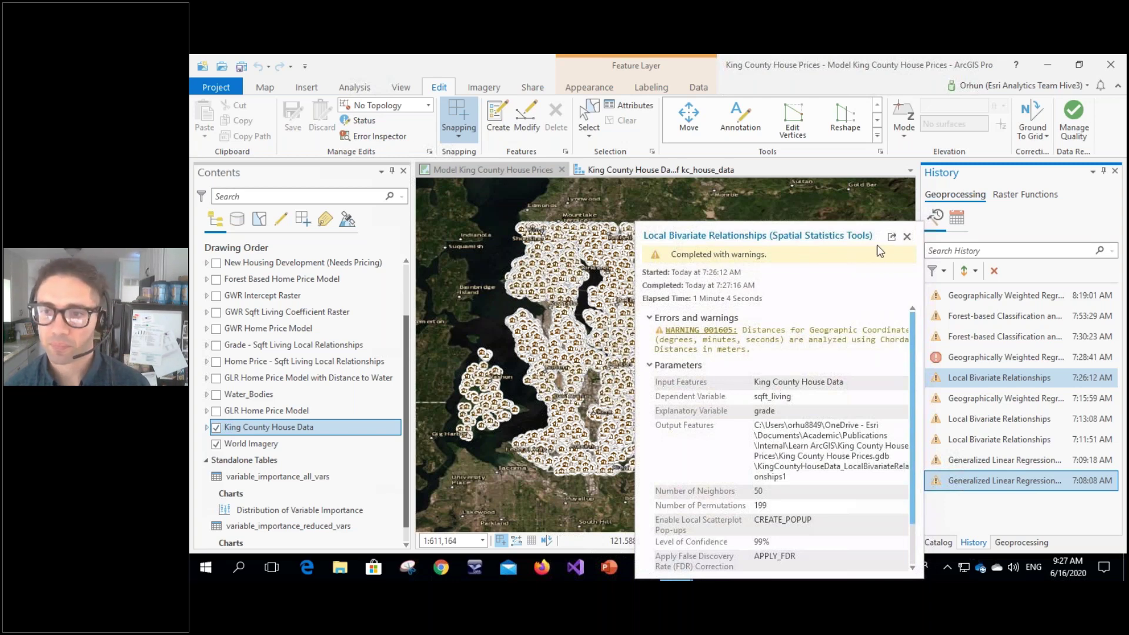
Close the Local Bivariate Relationships details, return to the map and inspect the attributes of one King County house point.
click(907, 238)
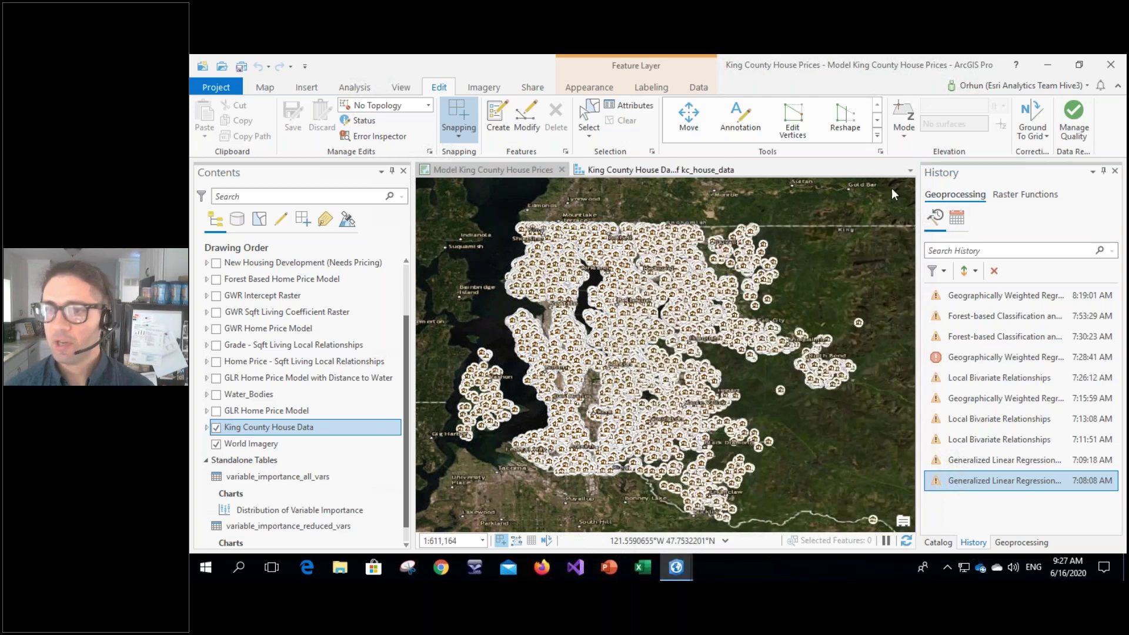
click(473, 171)
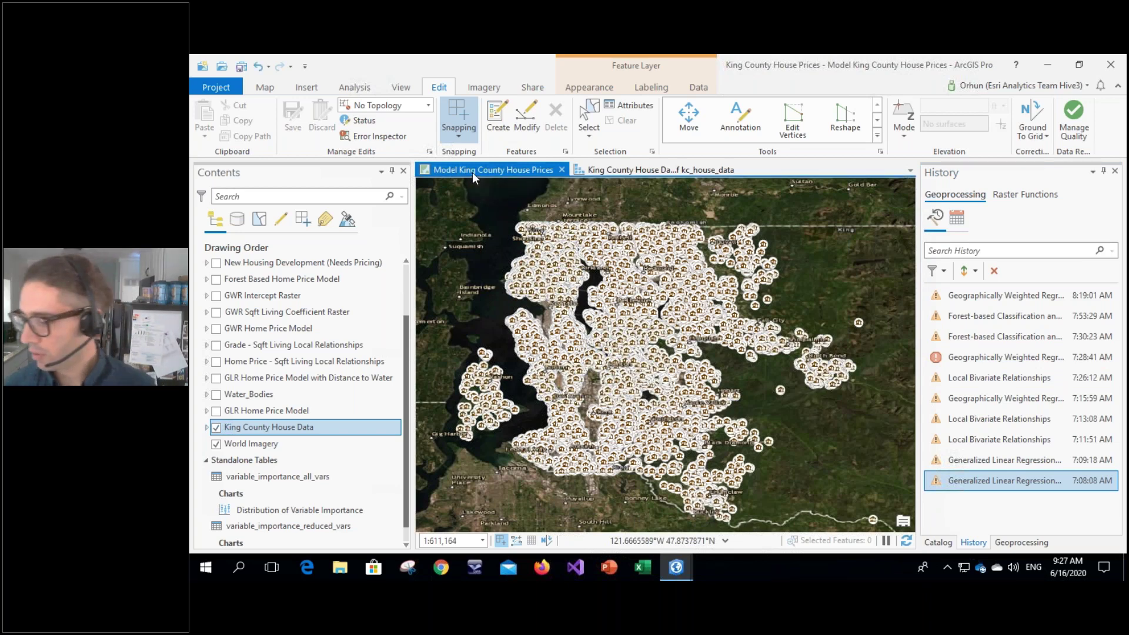
click(674, 371)
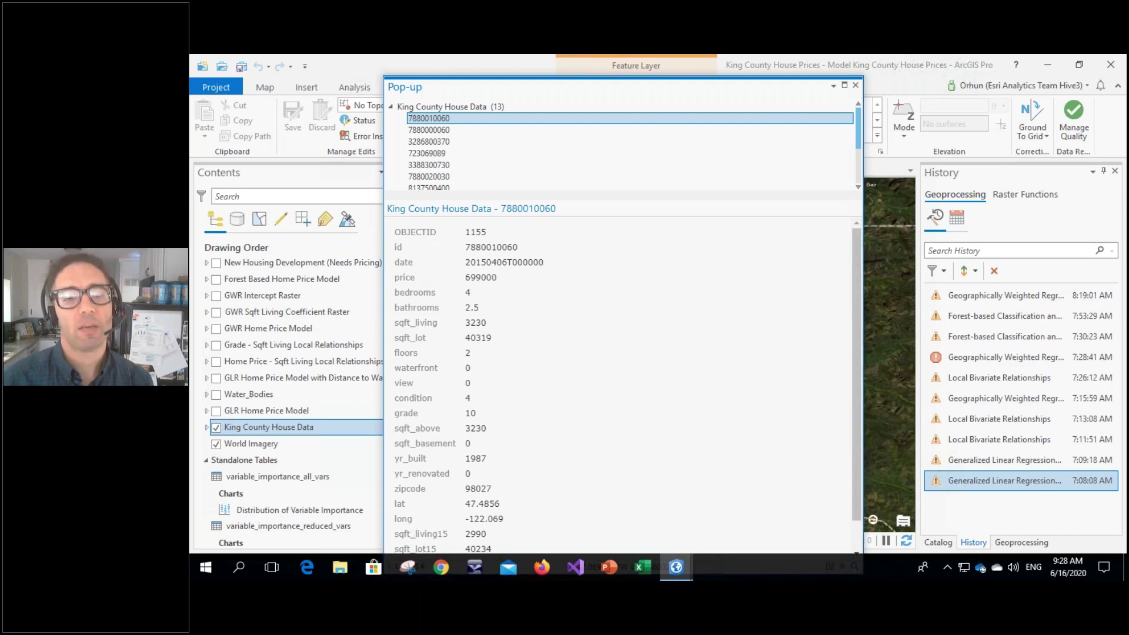
click(854, 86)
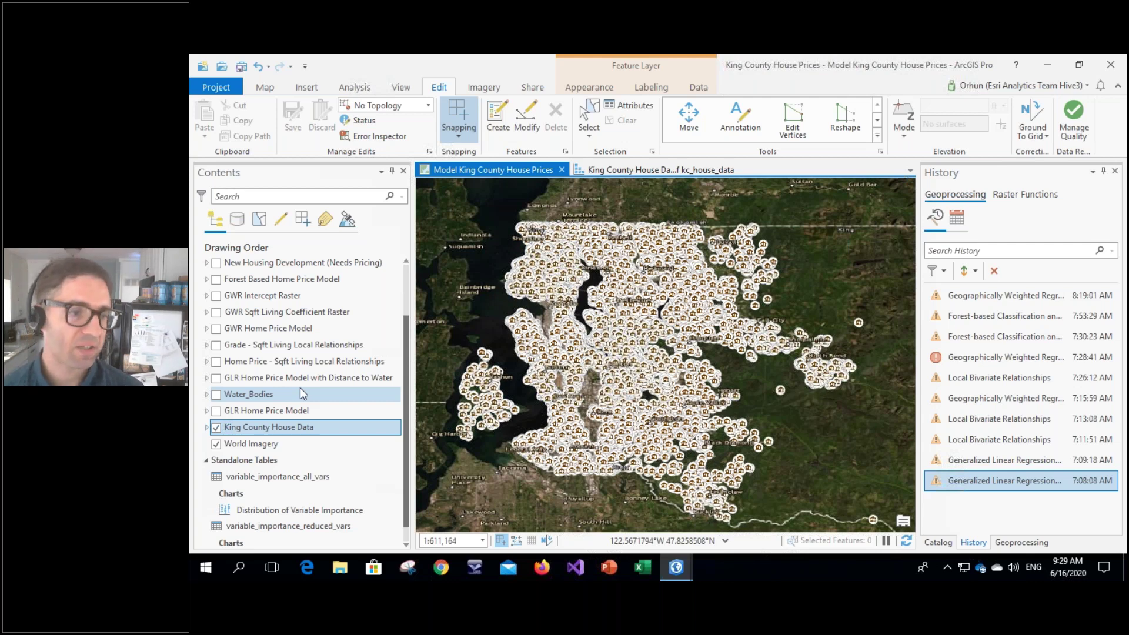
Open the King County House Data chart and examine price against condition, floors, sqft_living and grade in its scatter plot matrix.
click(207, 428)
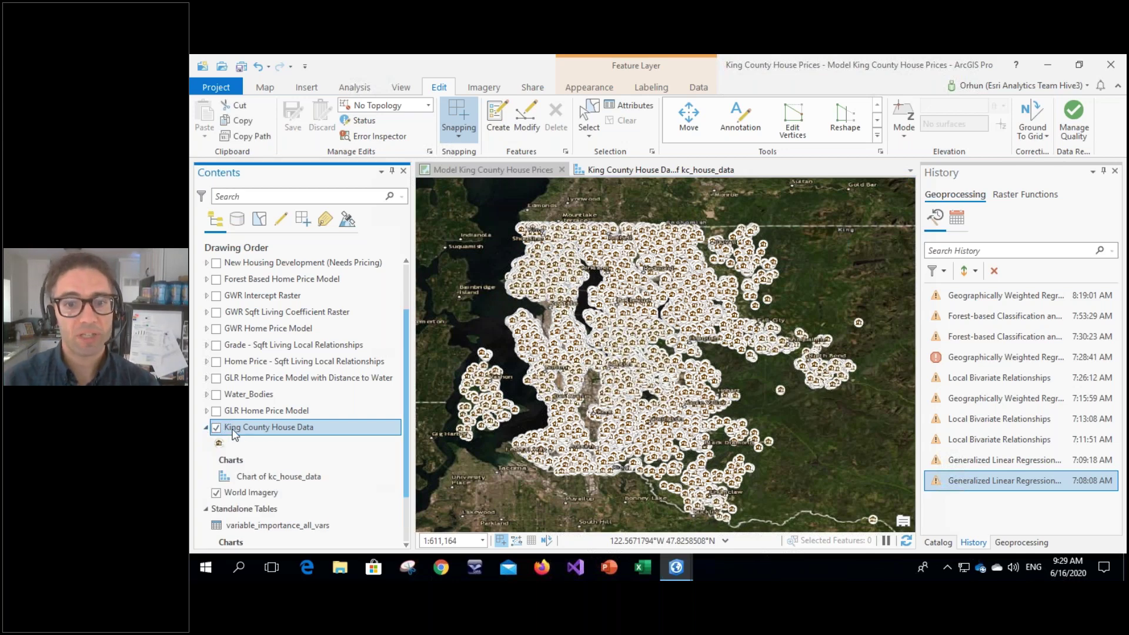
double_click(264, 477)
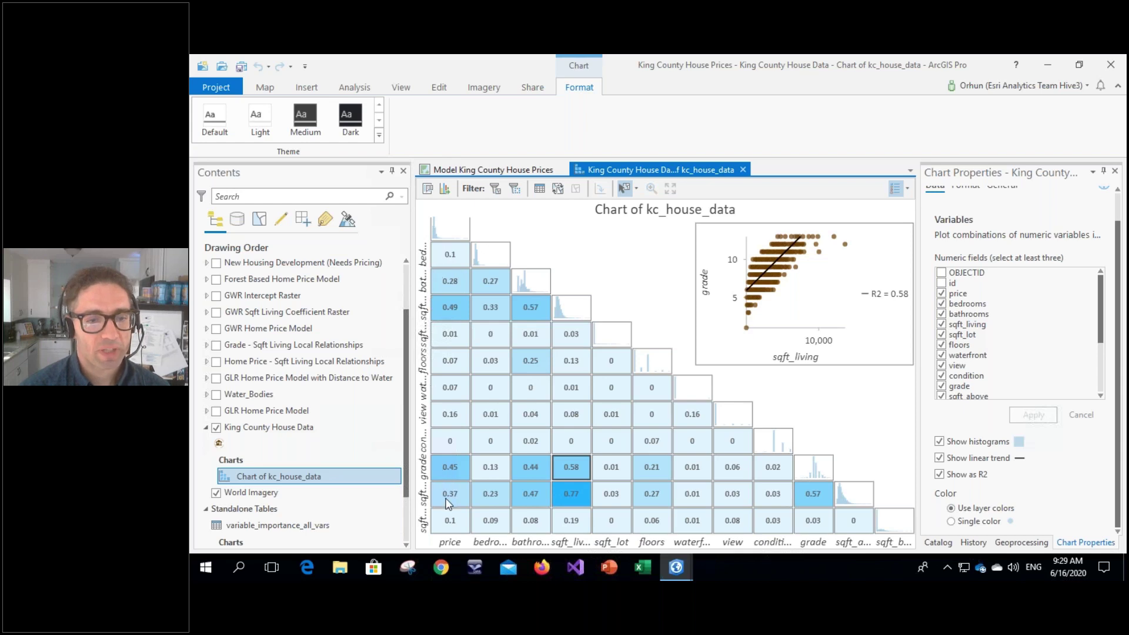
mouse_move(447, 502)
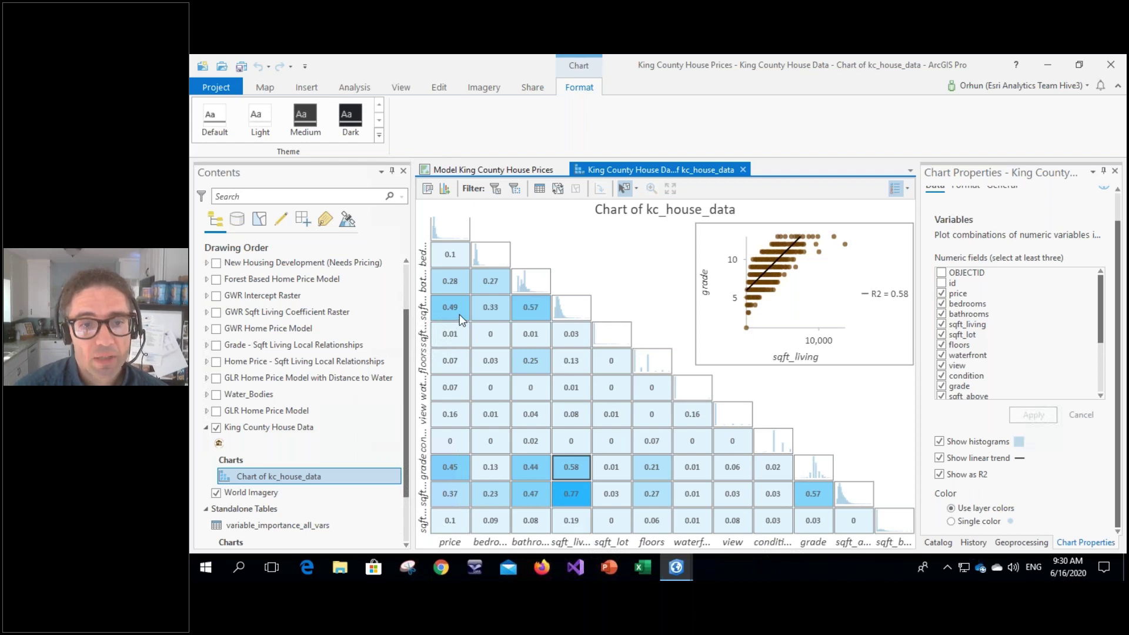
mouse_move(459, 314)
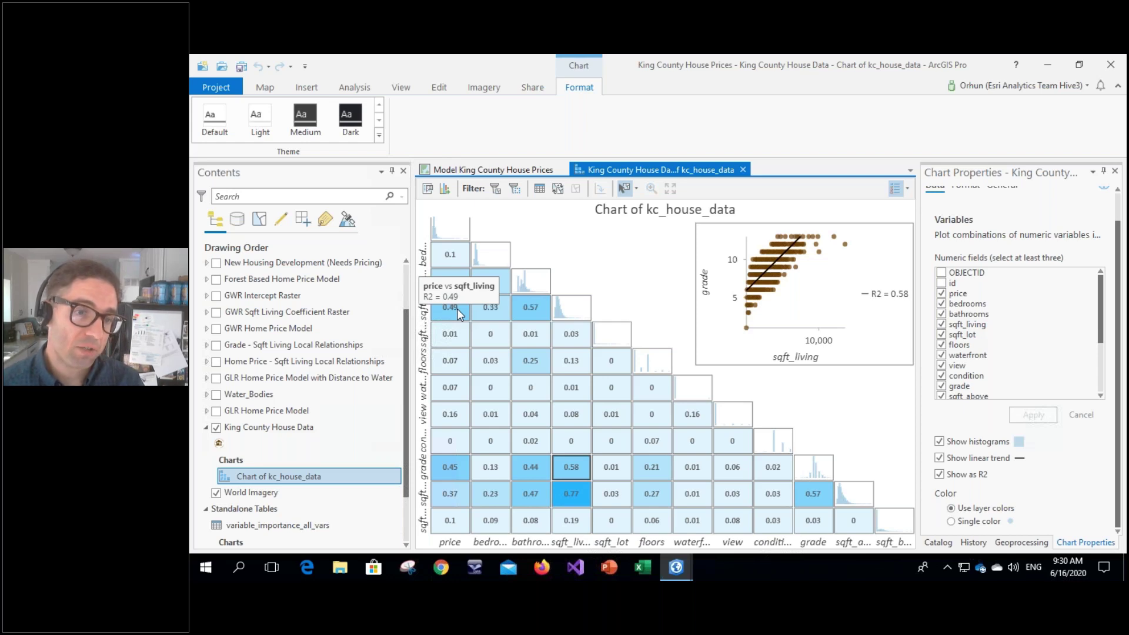
click(463, 444)
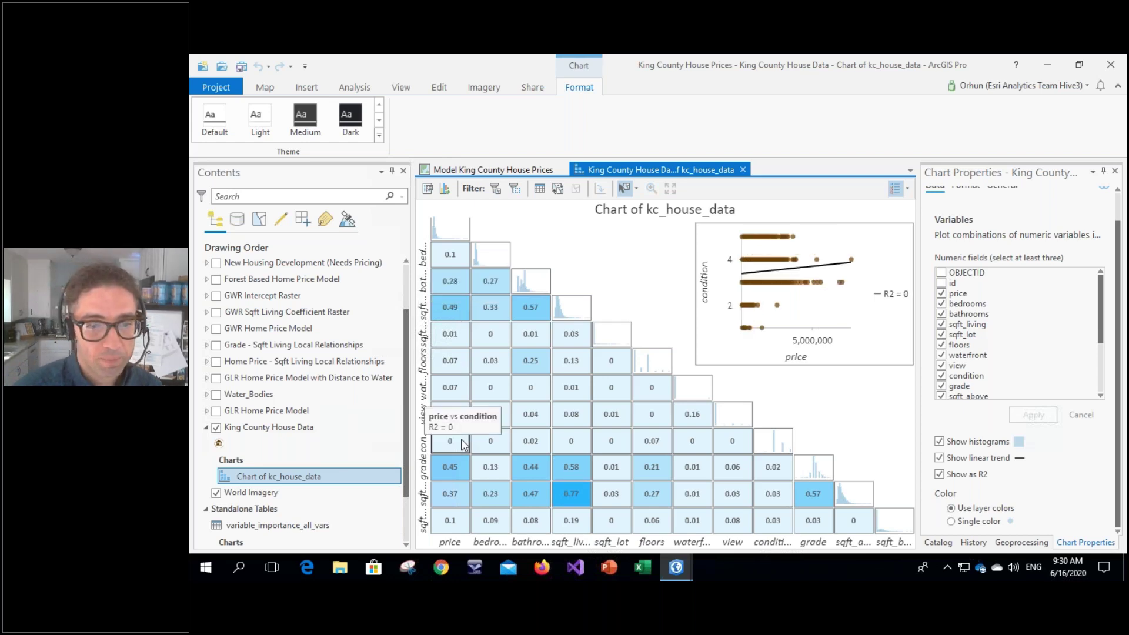
click(461, 364)
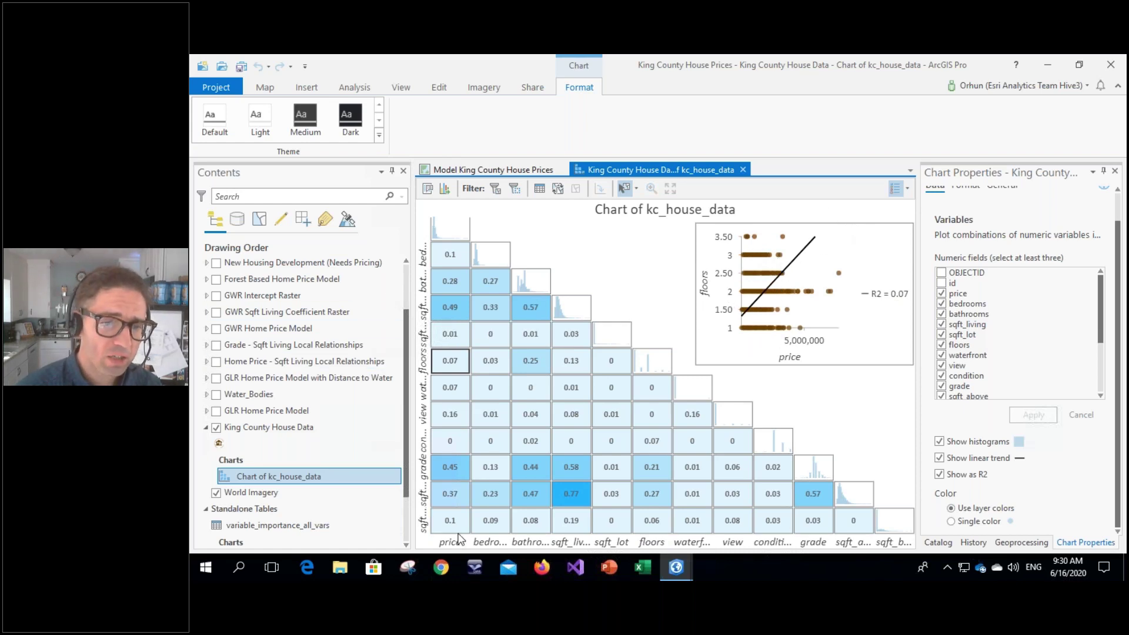
click(456, 310)
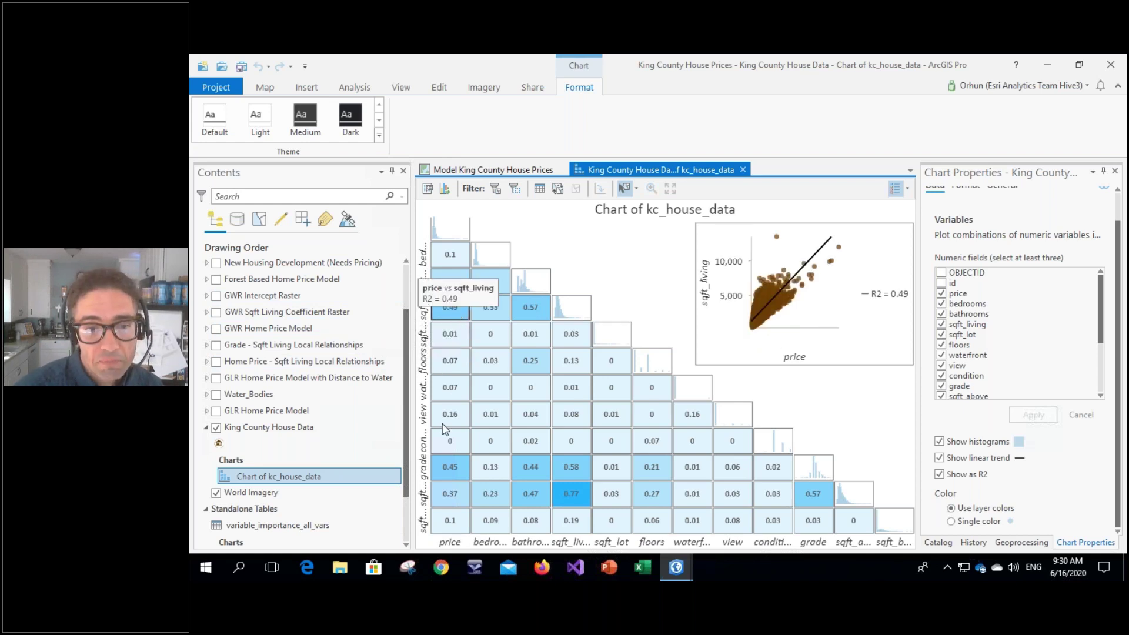
click(441, 464)
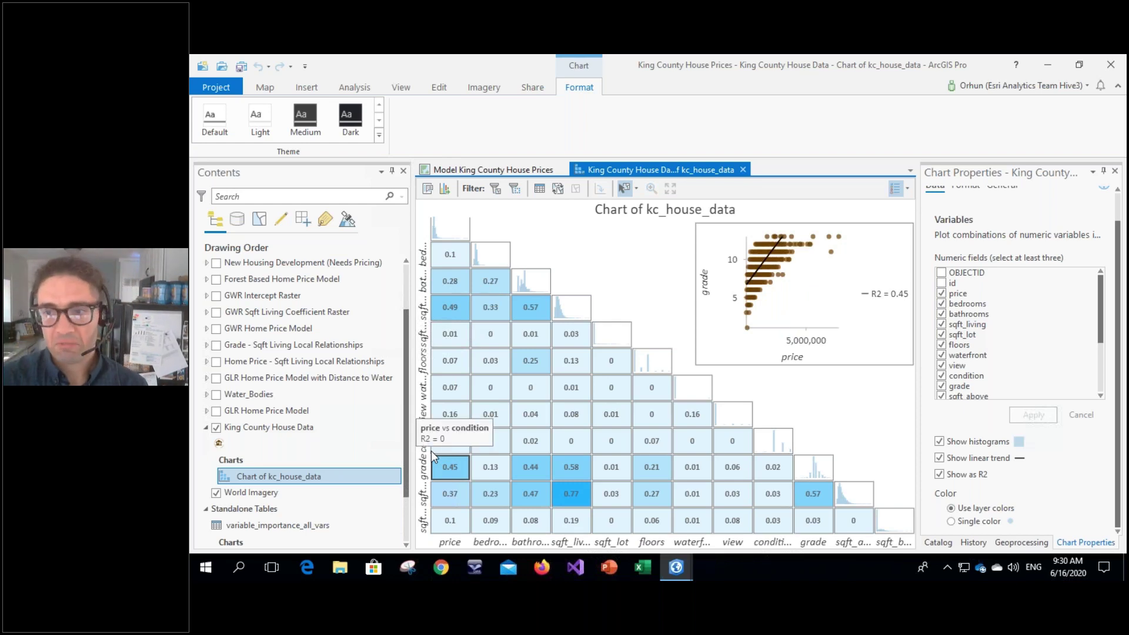
Compare the price versus sqft_living, sqft_living versus grade, and price versus grade scatter plots in the matrix.
click(439, 315)
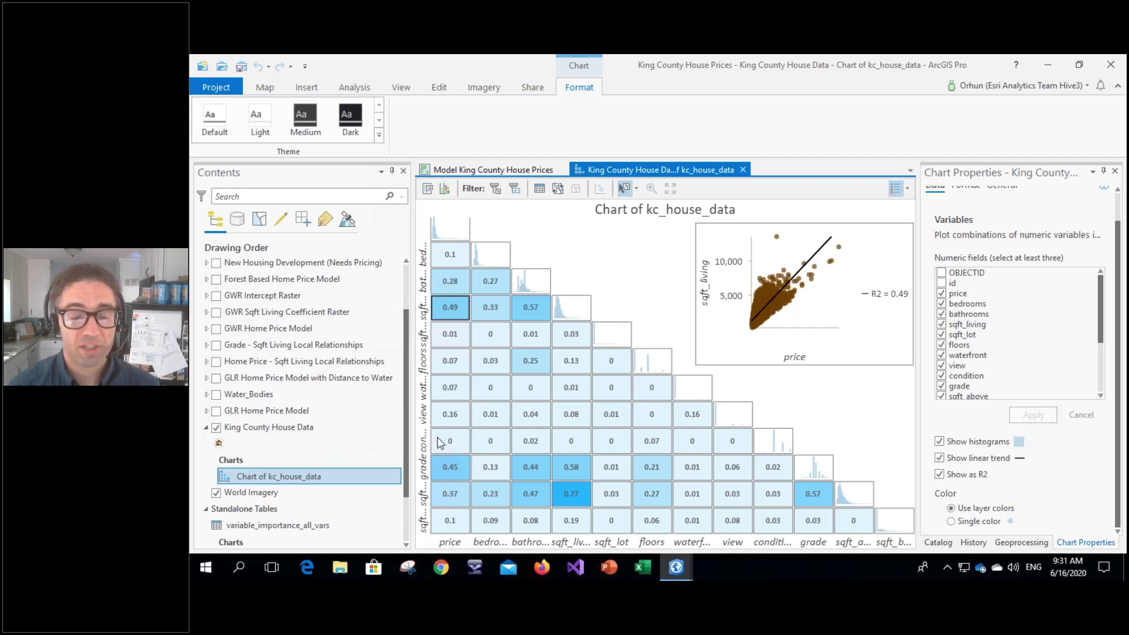
mouse_move(438, 442)
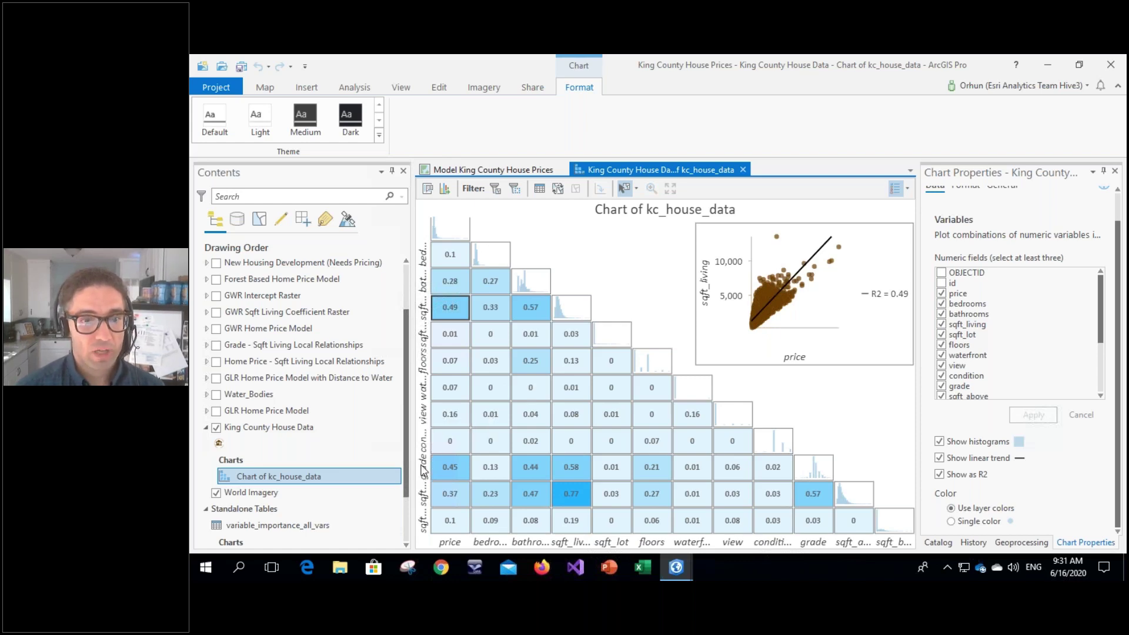
click(576, 474)
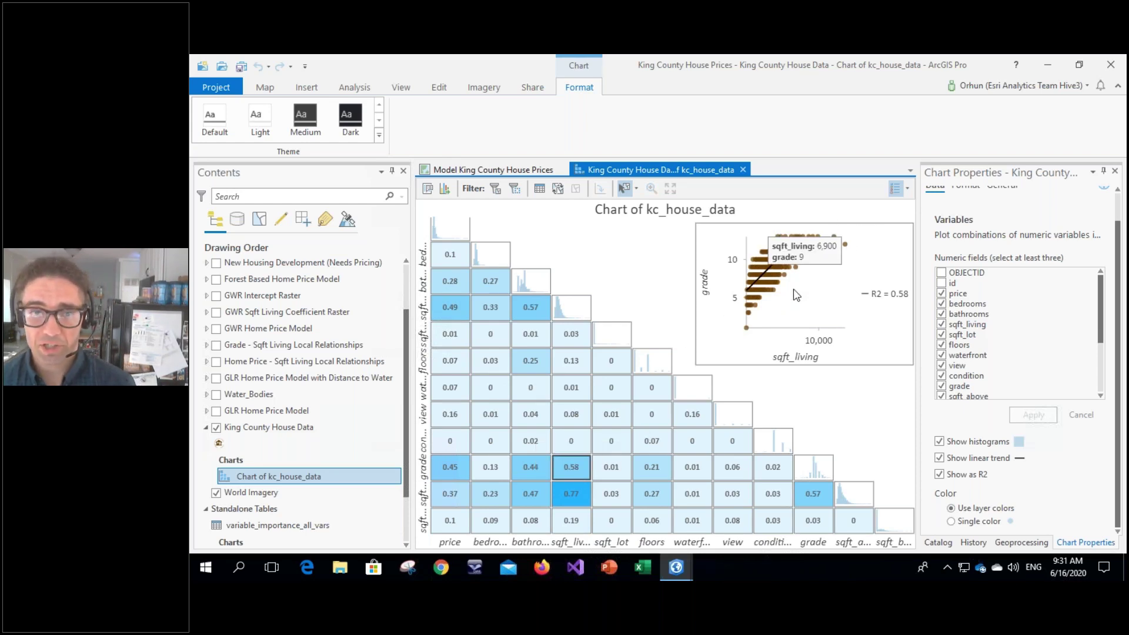
click(448, 318)
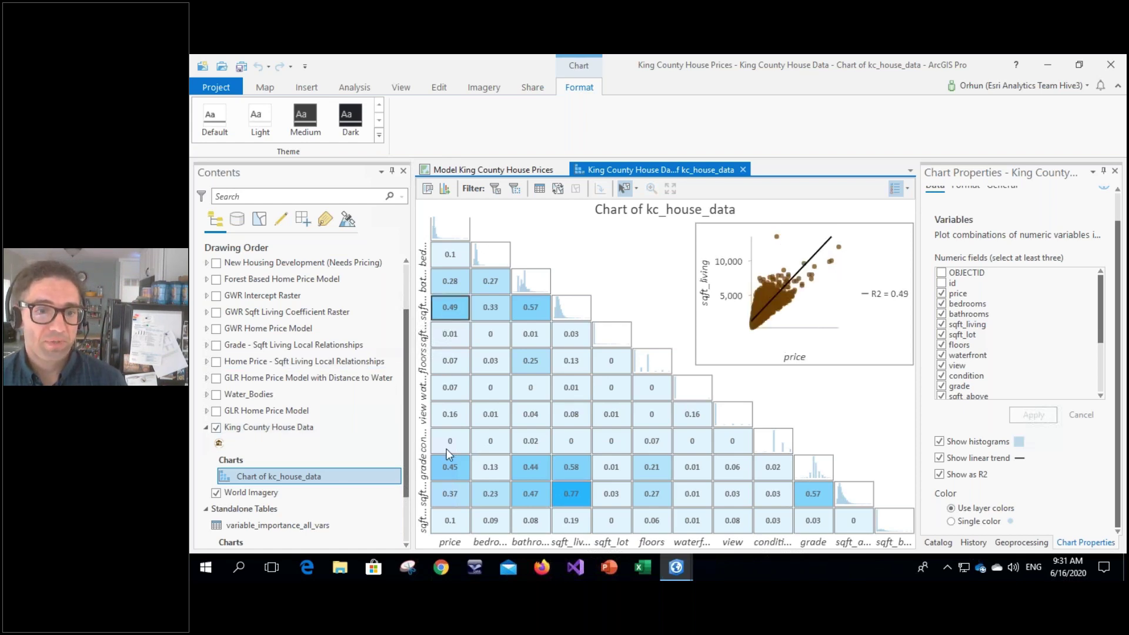
click(446, 476)
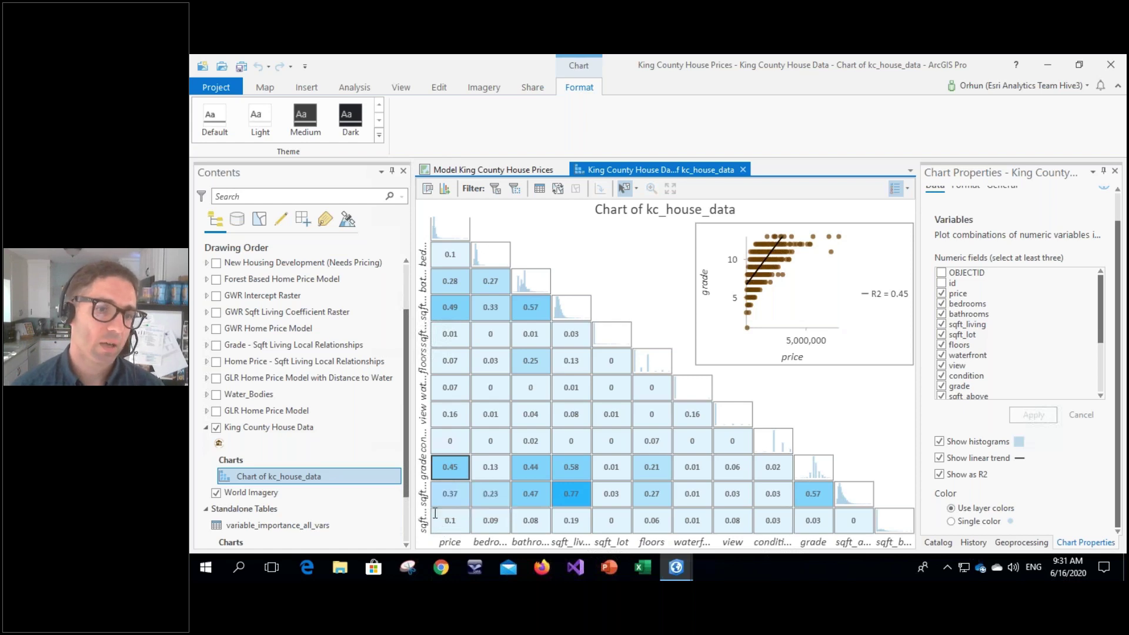
click(442, 310)
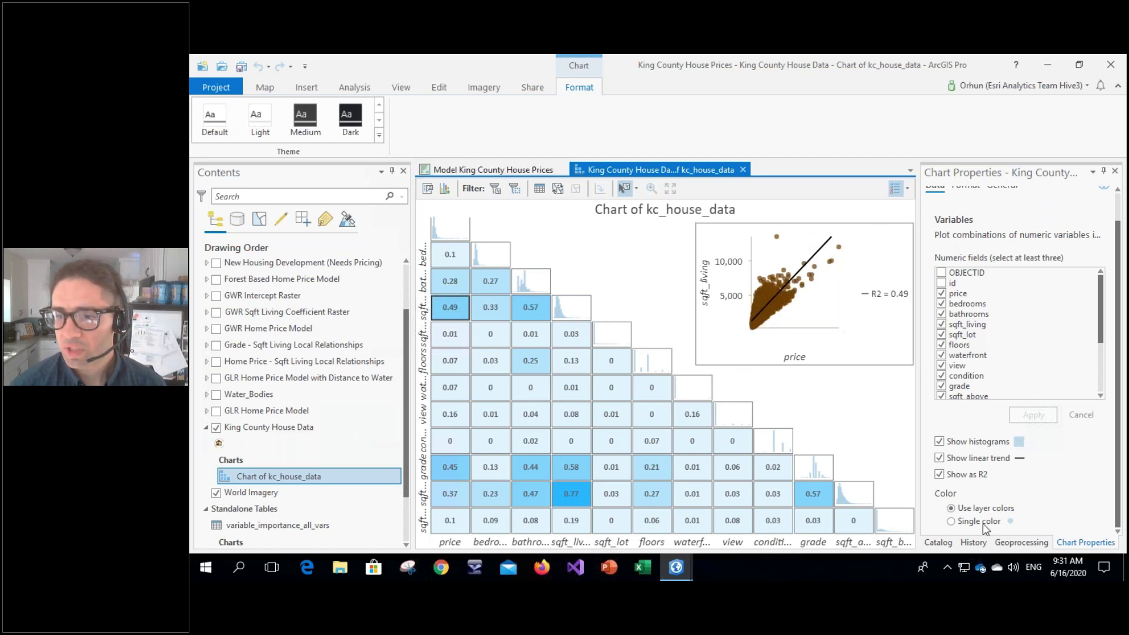
Reopen the 7:08:08 AM Generalized Linear Regression run from the geoprocessing history and choose Continuous (Gaussian) as its model type.
click(975, 542)
double_click(978, 479)
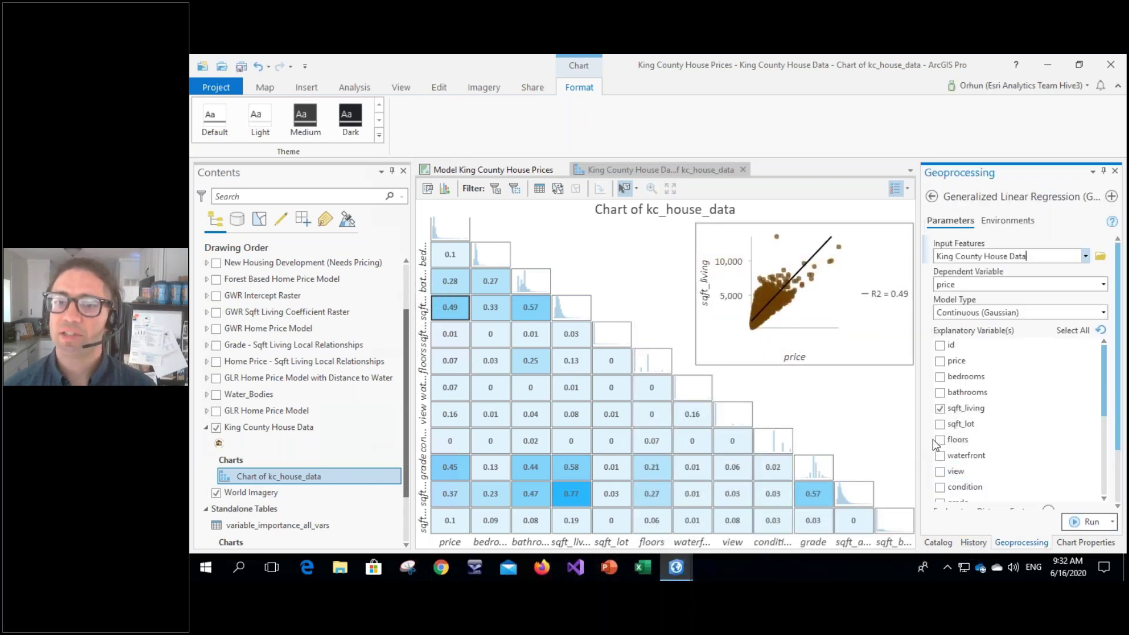
click(535, 166)
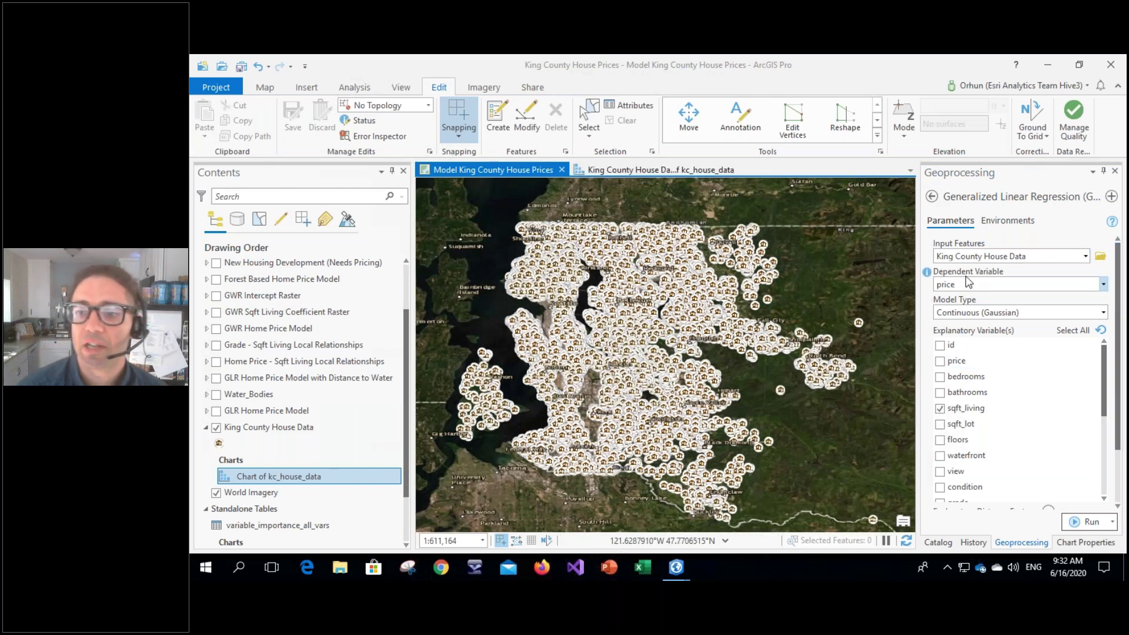
click(1104, 312)
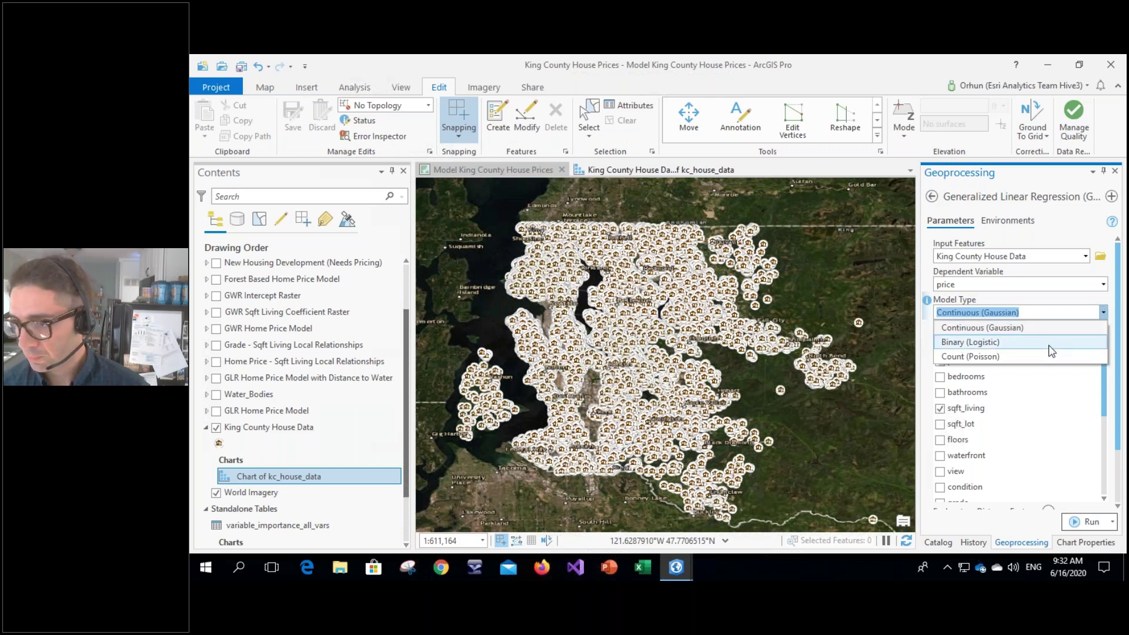
click(1039, 328)
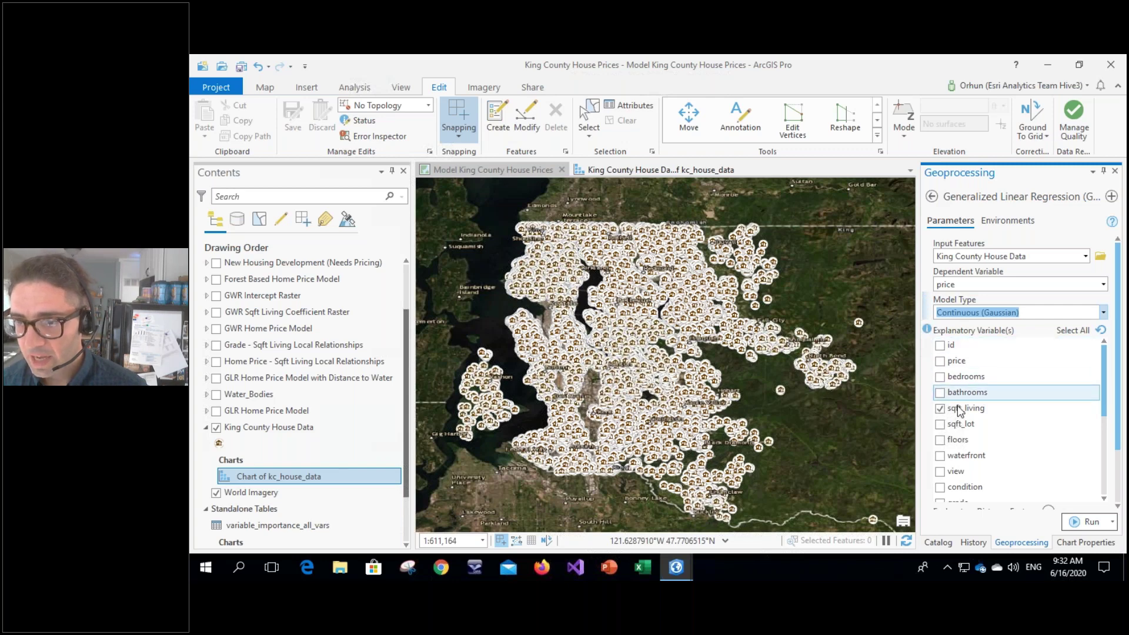
Show the GLR Home Price Model layer on the map and hide the King County House Data layer.
click(217, 412)
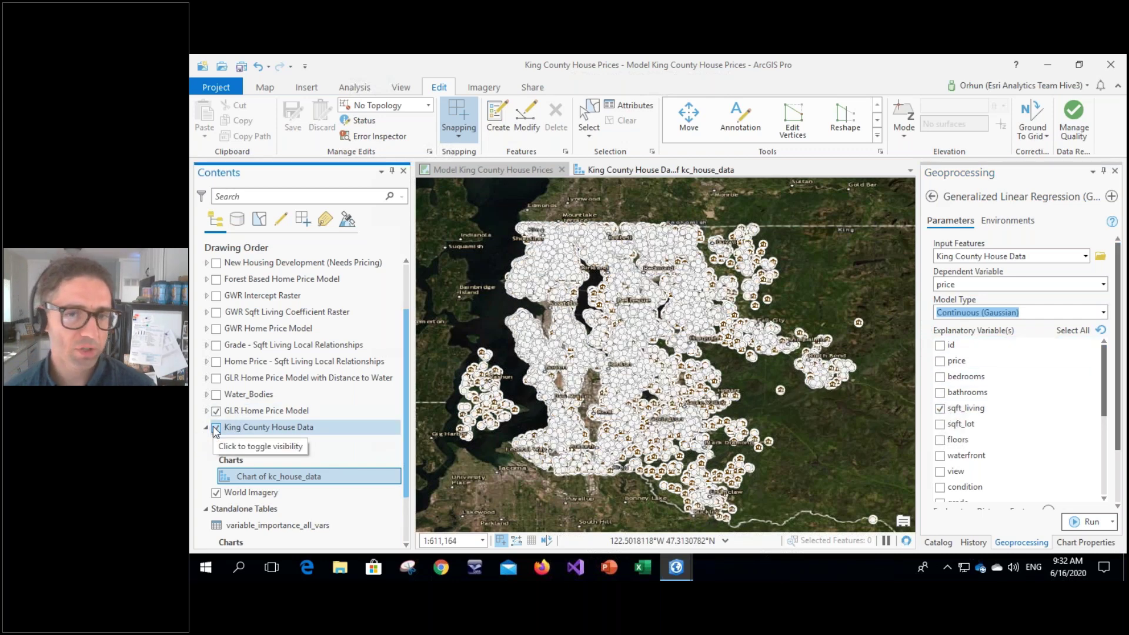
click(216, 428)
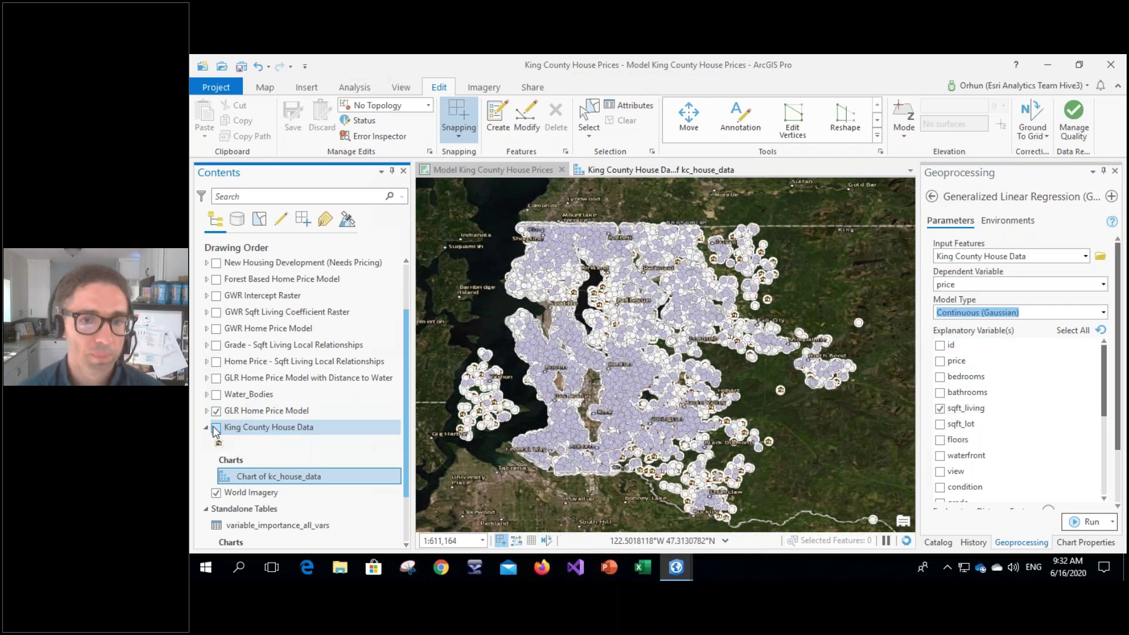
View the 7:08:08 AM Generalized Linear Regression run's details in a separate, enlarged window and expand its messages to the results summary.
click(973, 544)
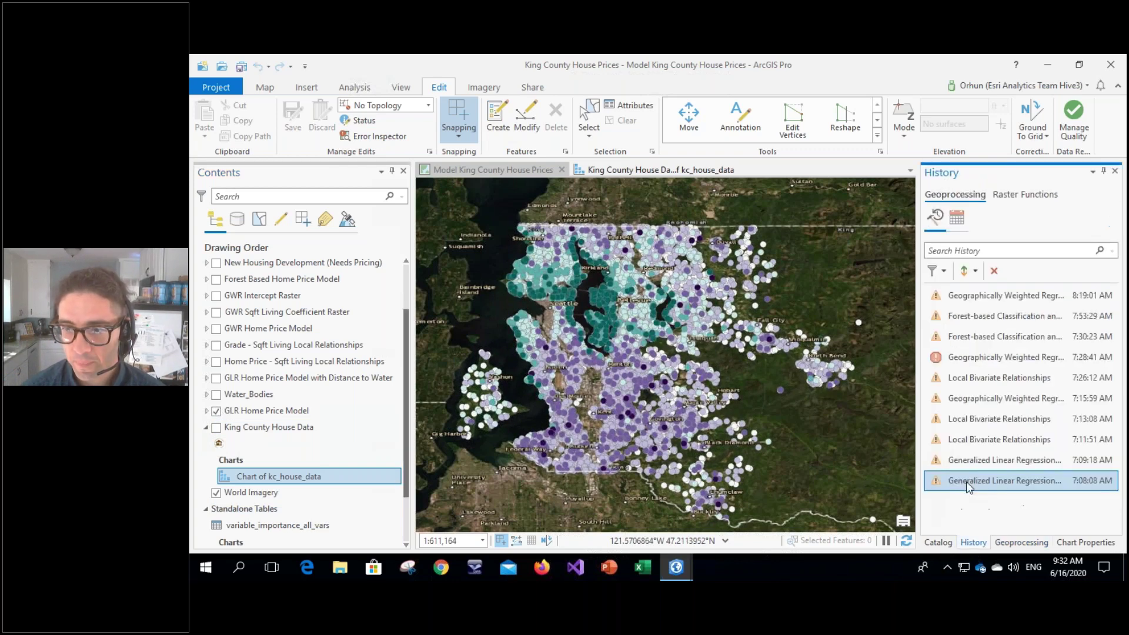
mouse_move(966, 482)
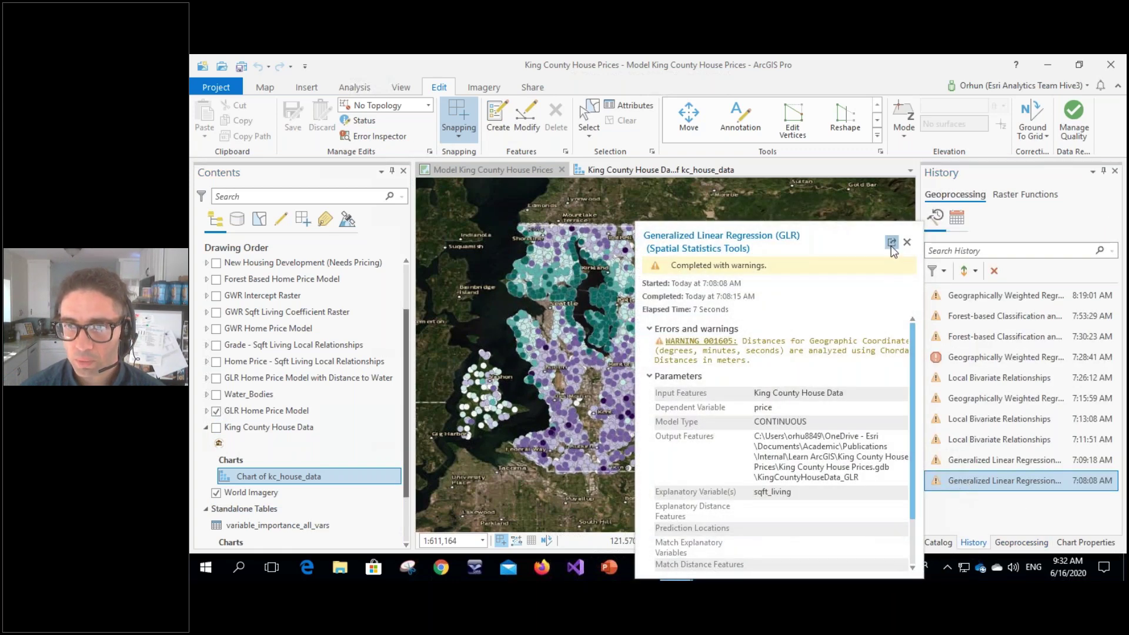
click(894, 238)
drag(807, 238, 1083, 245)
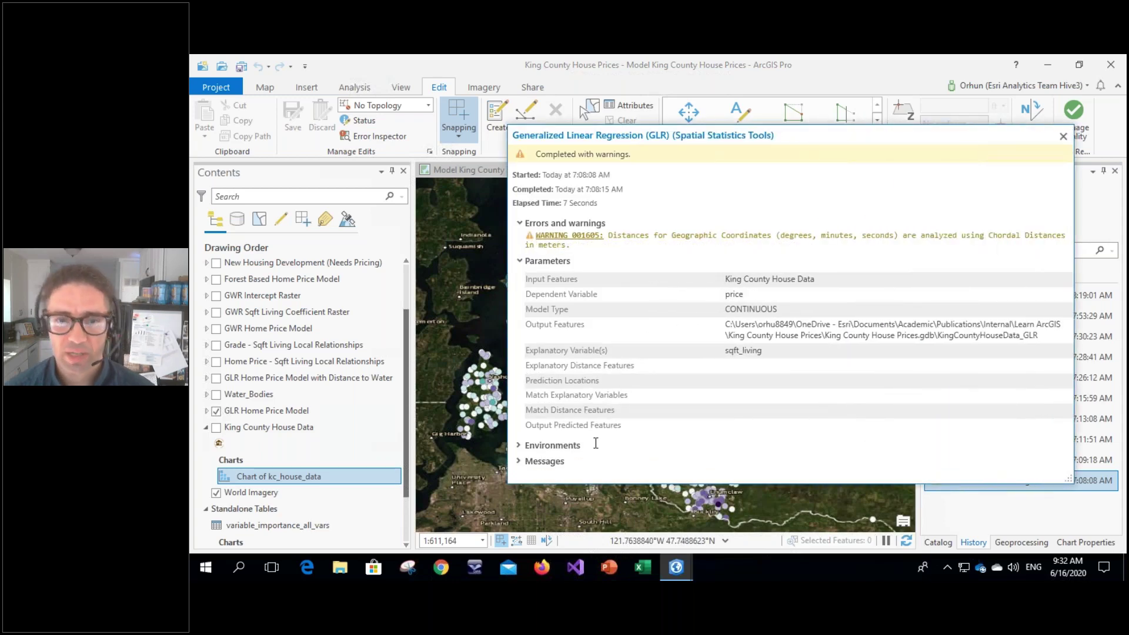
click(553, 462)
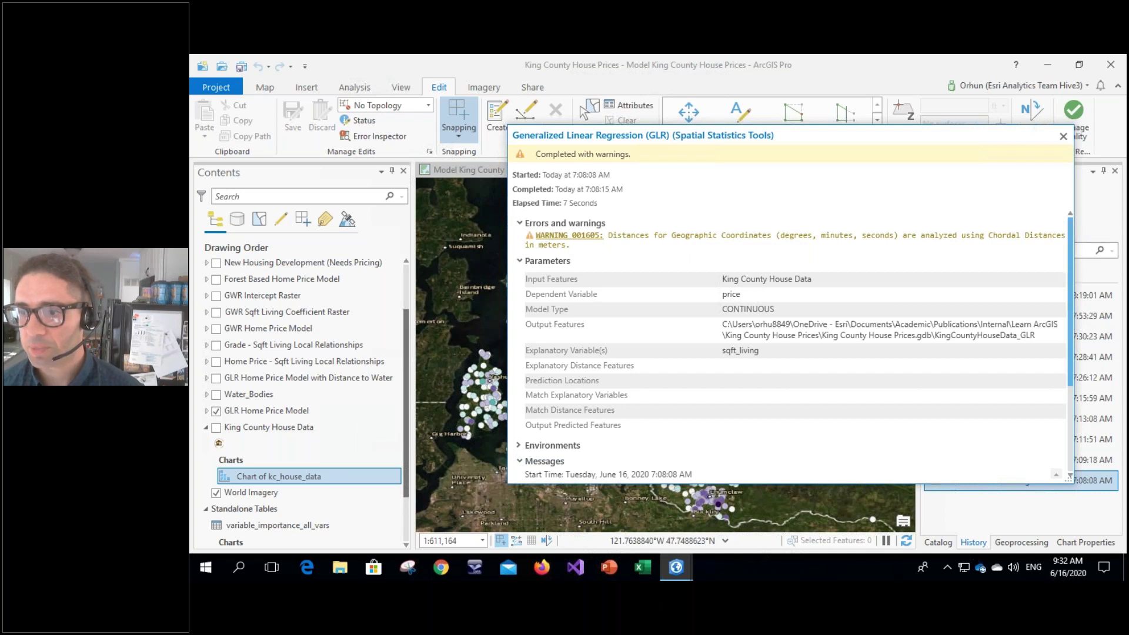
drag(1071, 243, 1058, 347)
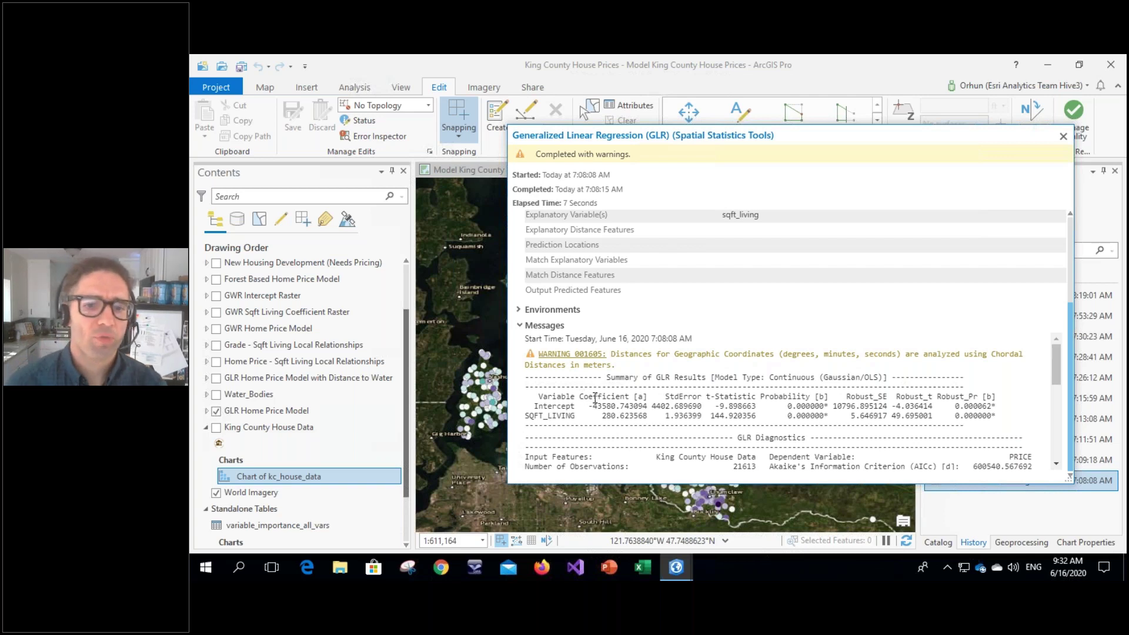
Examine the SQFT_LIVING coefficient in the GLR results summary and the R-squared, AICc and Koenker (BP) values in the diagnostics.
drag(526, 414, 577, 418)
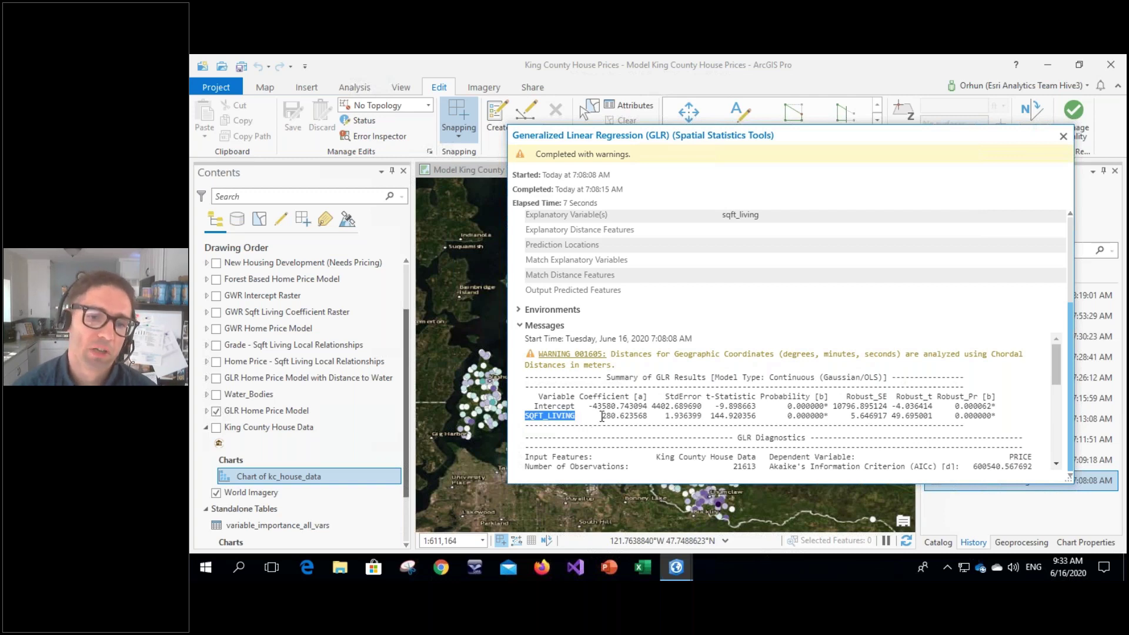
drag(601, 416, 618, 417)
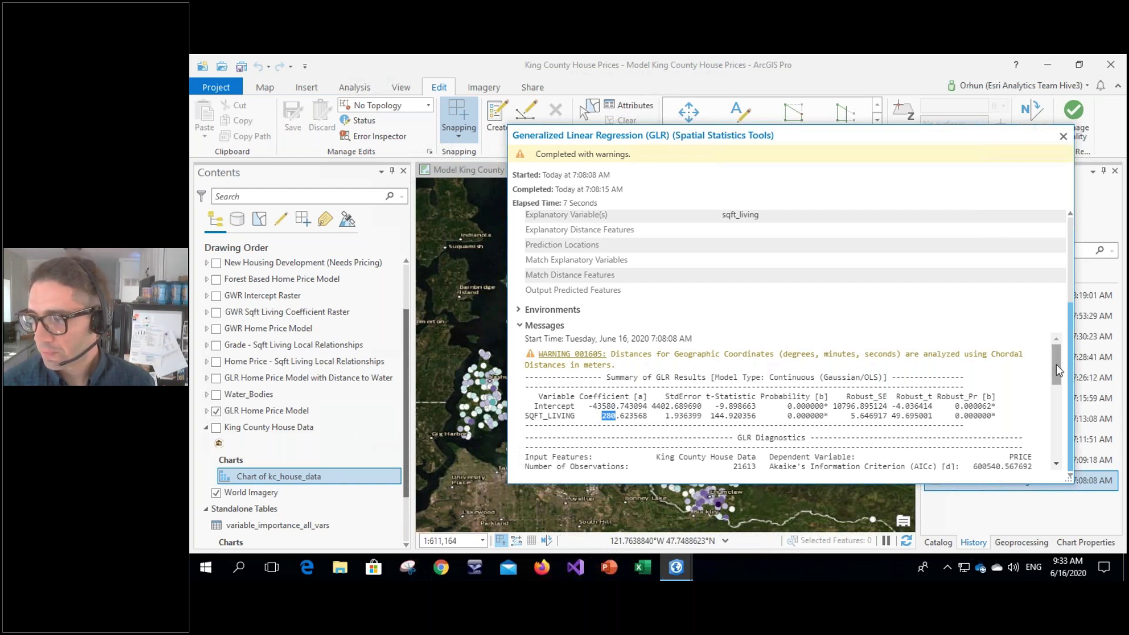
drag(1056, 365, 1056, 390)
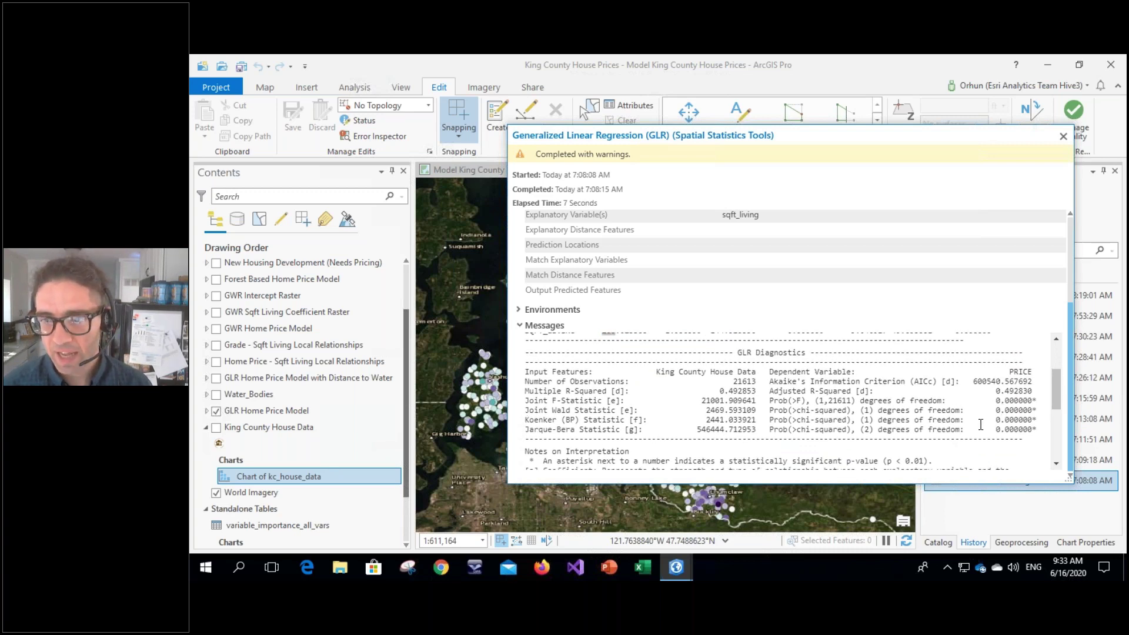
drag(995, 419, 1039, 419)
click(1038, 419)
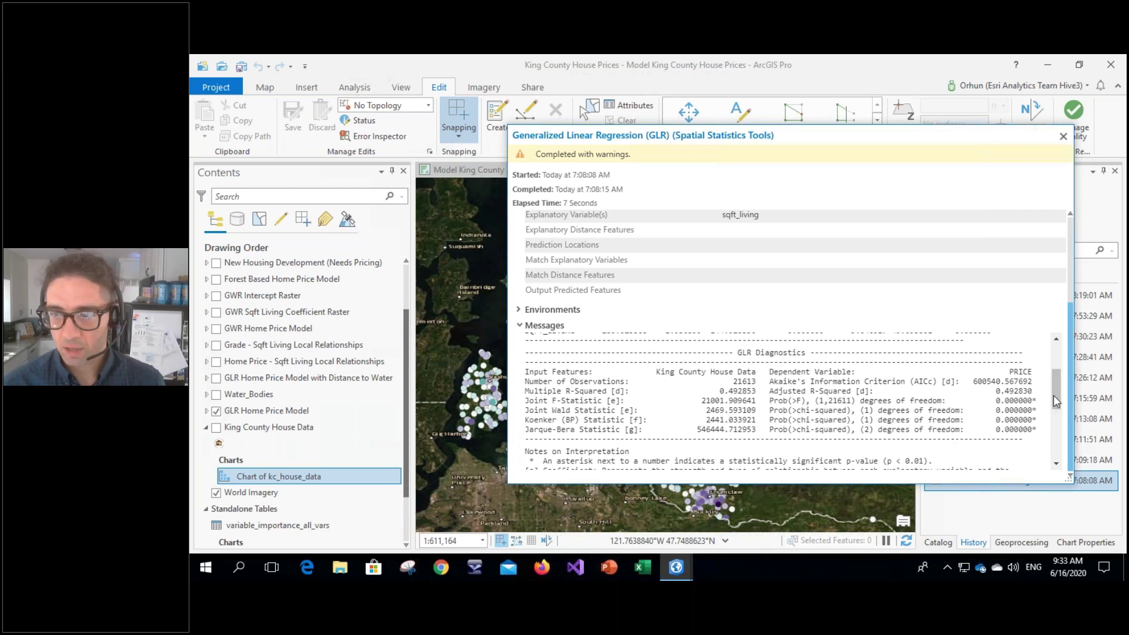
drag(1055, 391, 1052, 383)
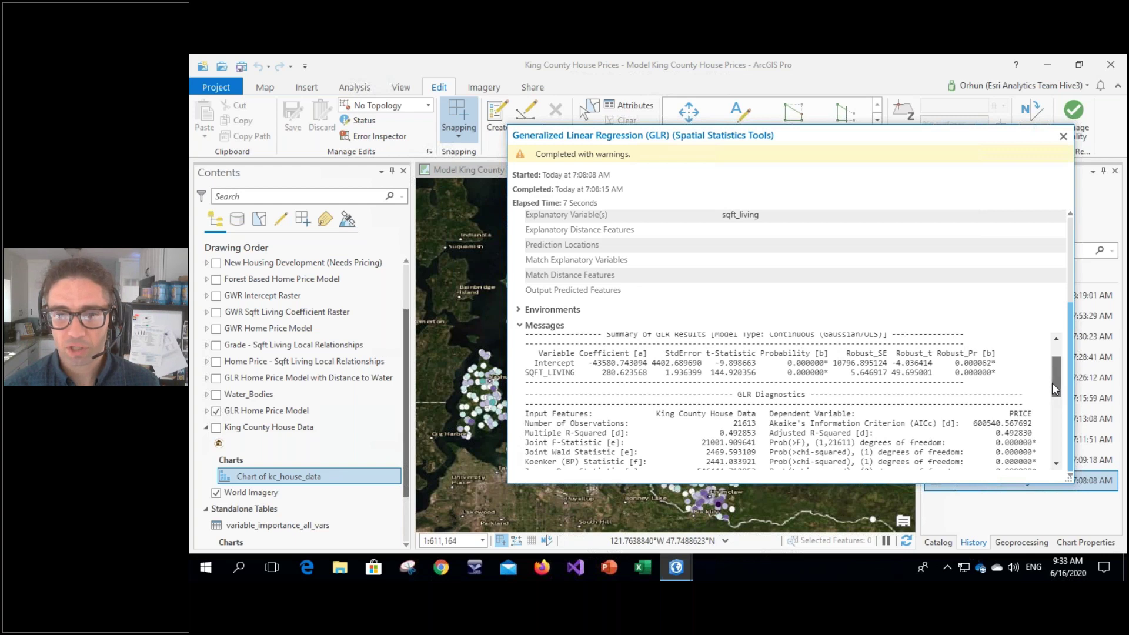
drag(1052, 385, 1053, 385)
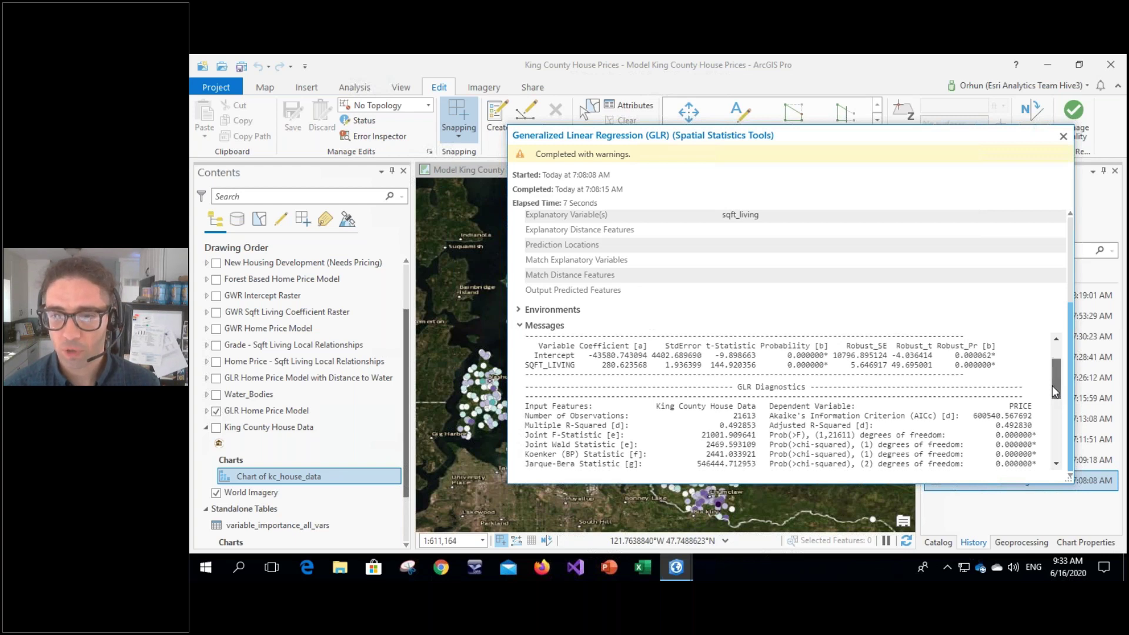
Examine the Adjusted R-Squared, Joint Wald probability and Jarque-Bera statistic in the GLR diagnostics, and close the run details.
double_click(1010, 426)
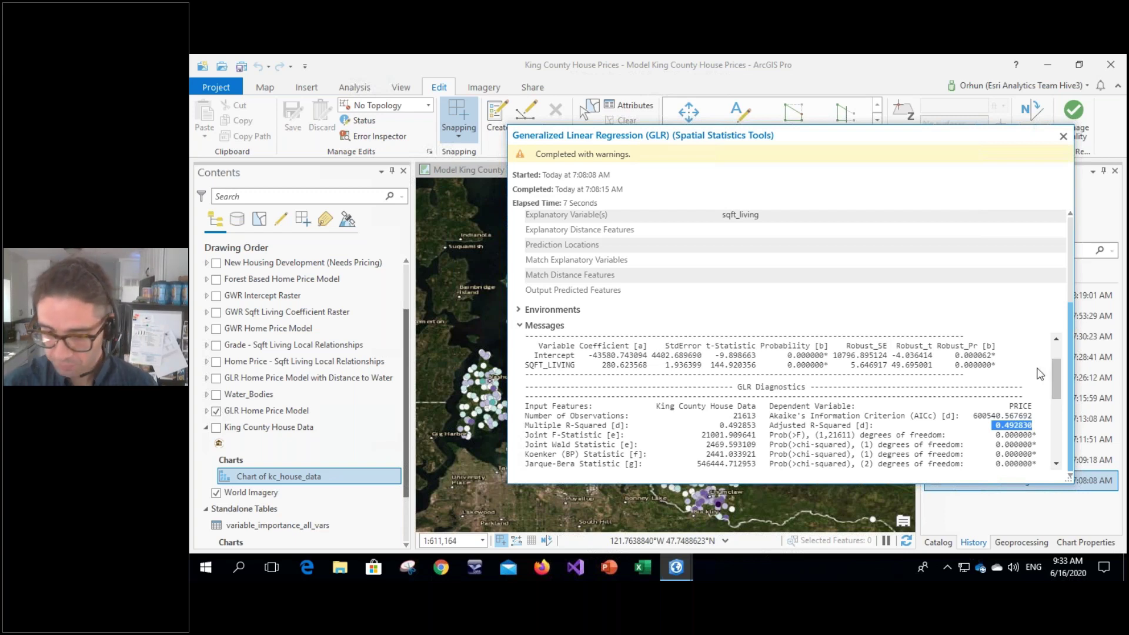
scroll(1056, 379, down, 1)
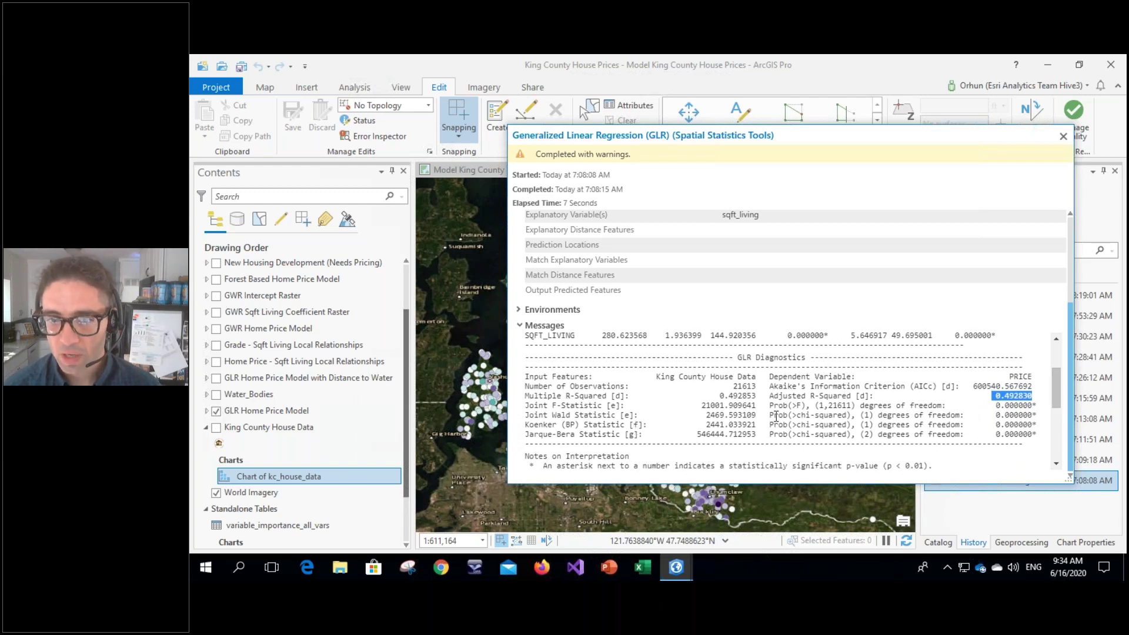
drag(767, 415, 1050, 419)
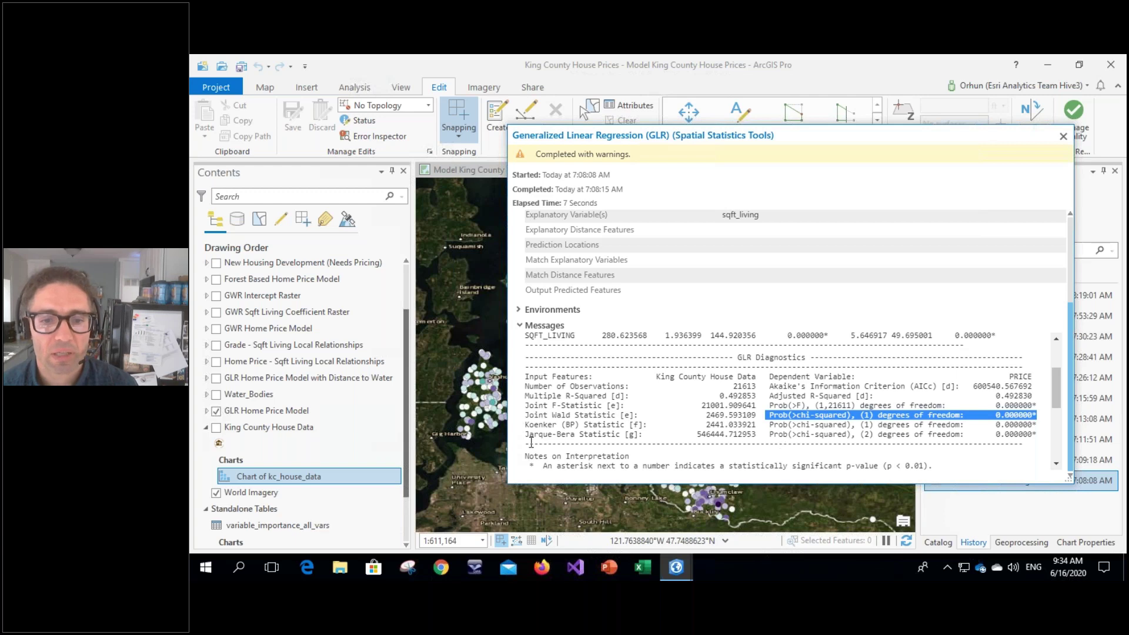
drag(529, 435, 1045, 438)
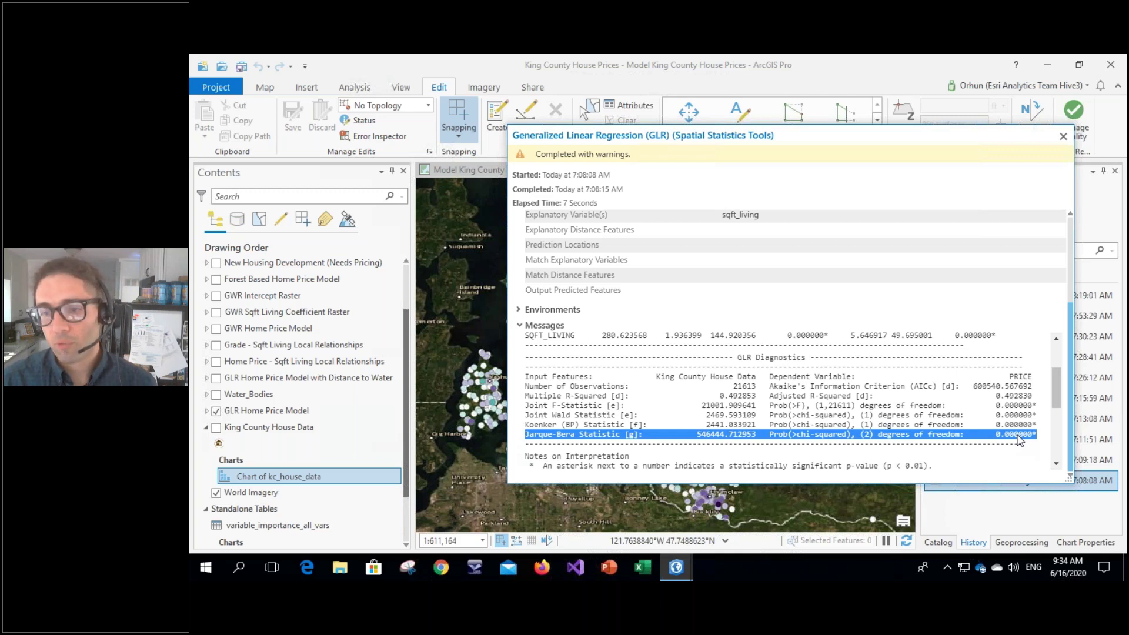
click(1063, 138)
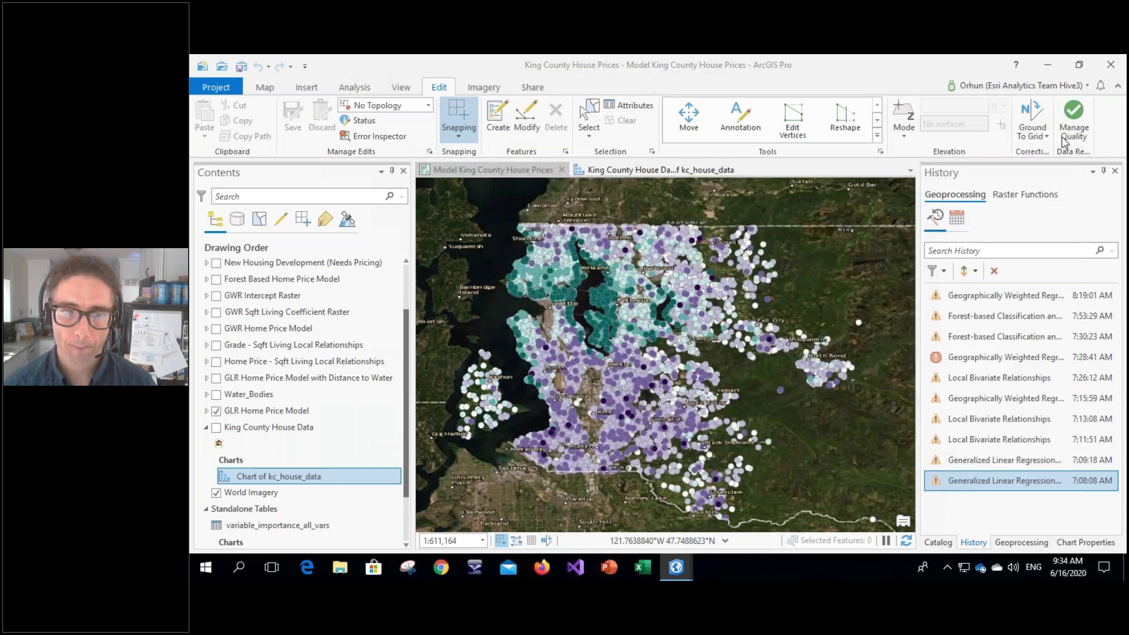
Collapse the King County House Data layer and expand the GLR Home Price Model layer to inspect its standardized residual classes.
click(207, 427)
click(206, 410)
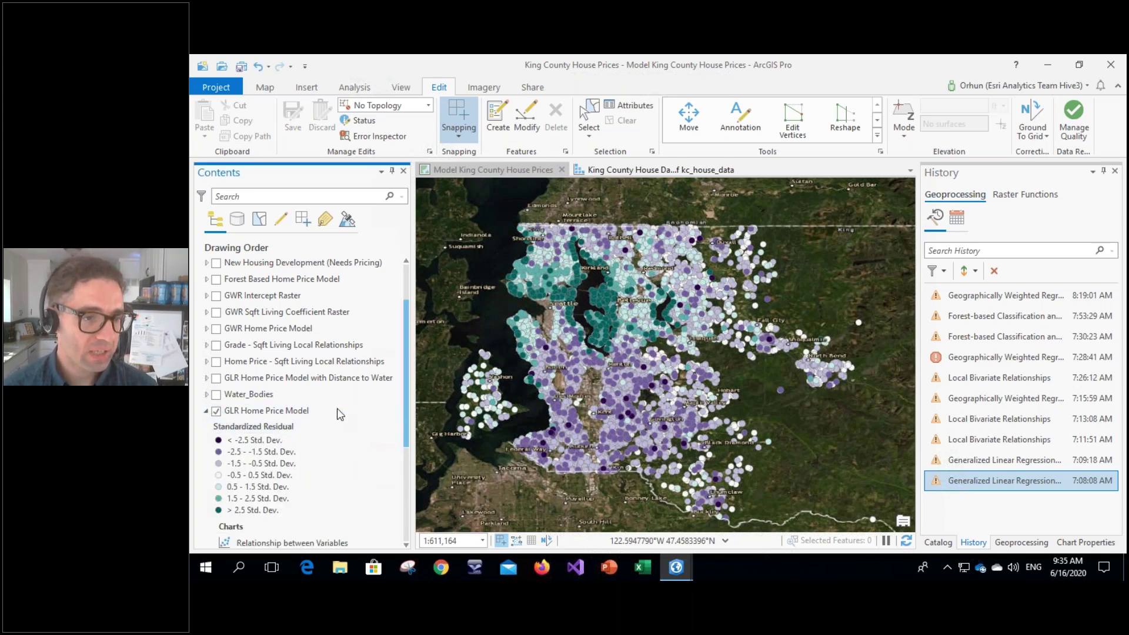
drag(406, 370, 410, 412)
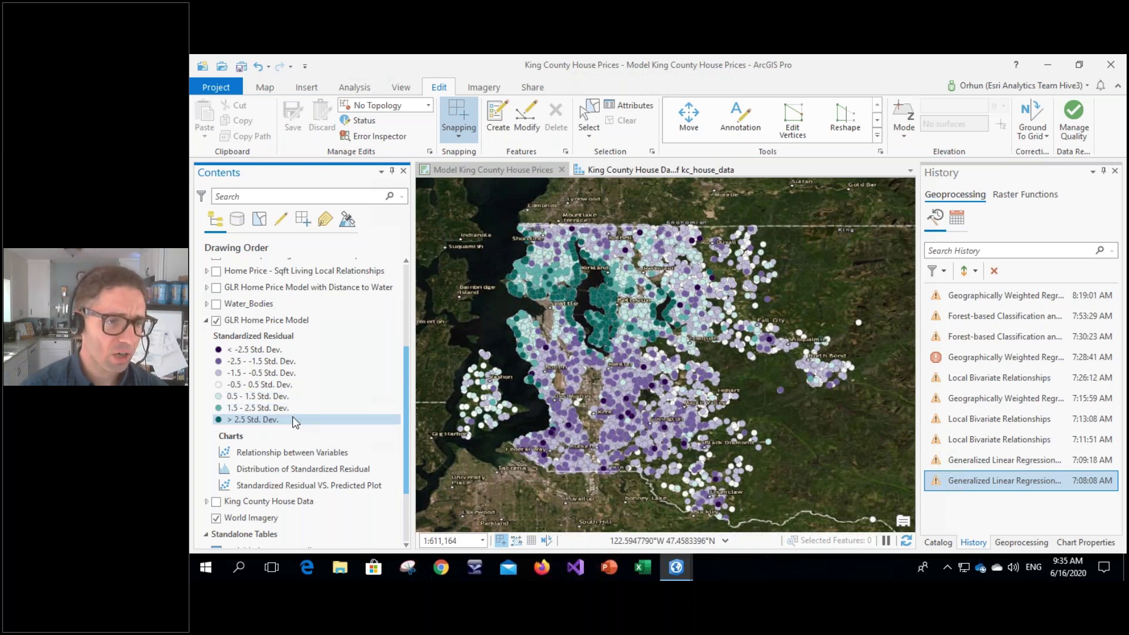
click(266, 351)
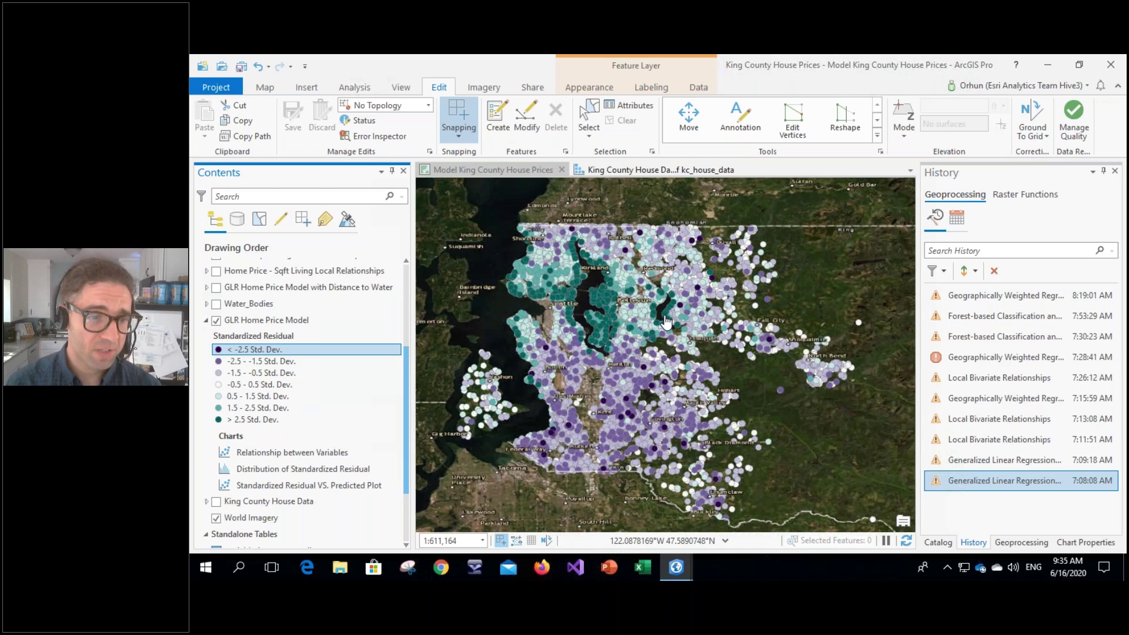
View the GLR Home Price Model's Distribution of Standardized Residual chart, check its skewness statistic, and close the chart.
double_click(336, 469)
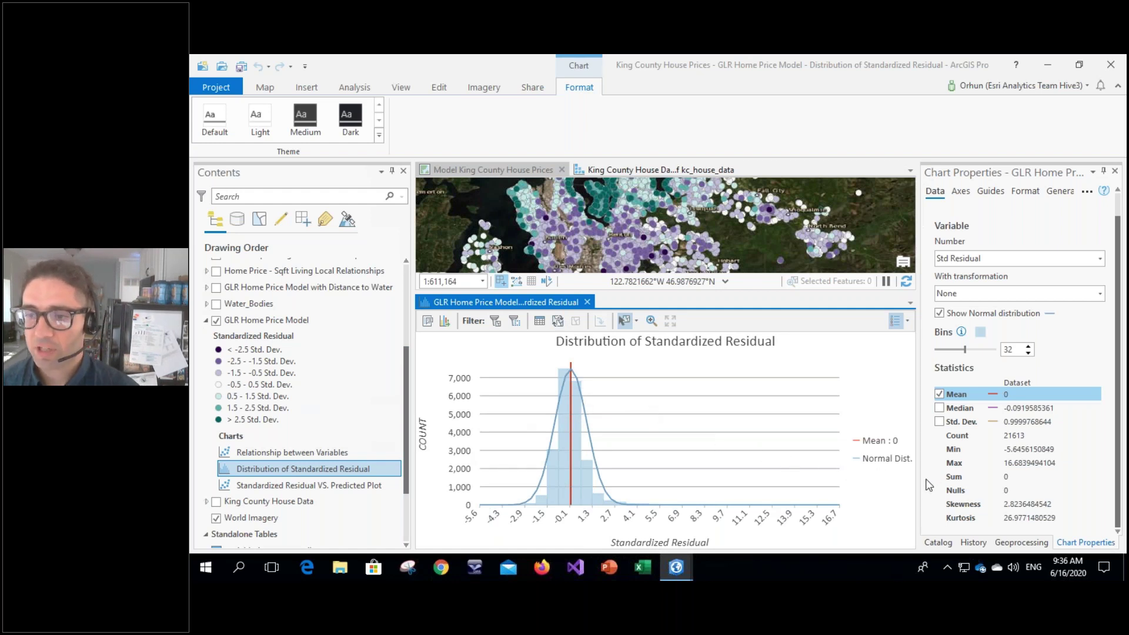
click(1035, 506)
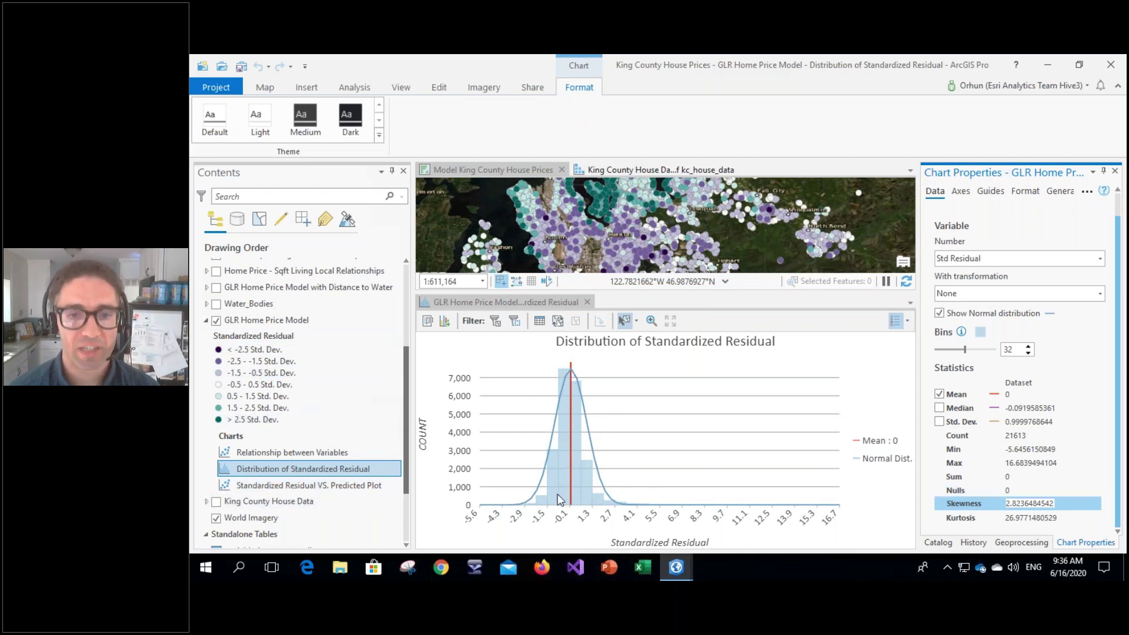
click(589, 304)
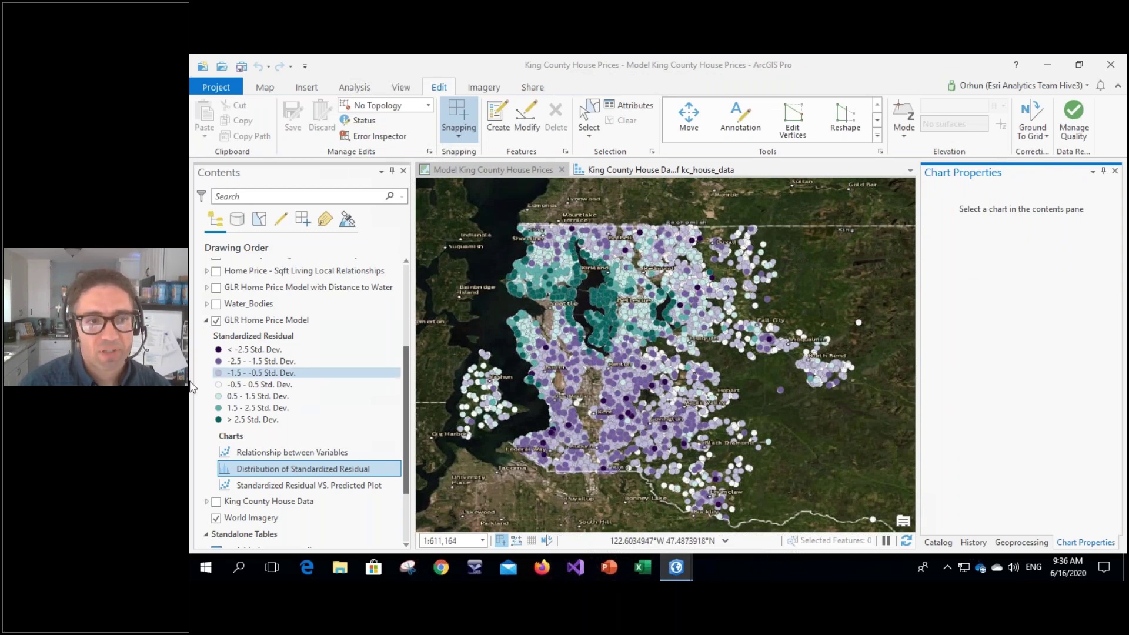
Hide and collapse the GLR Home Price Model layer and show the Water_Bodies layer on the map.
click(216, 321)
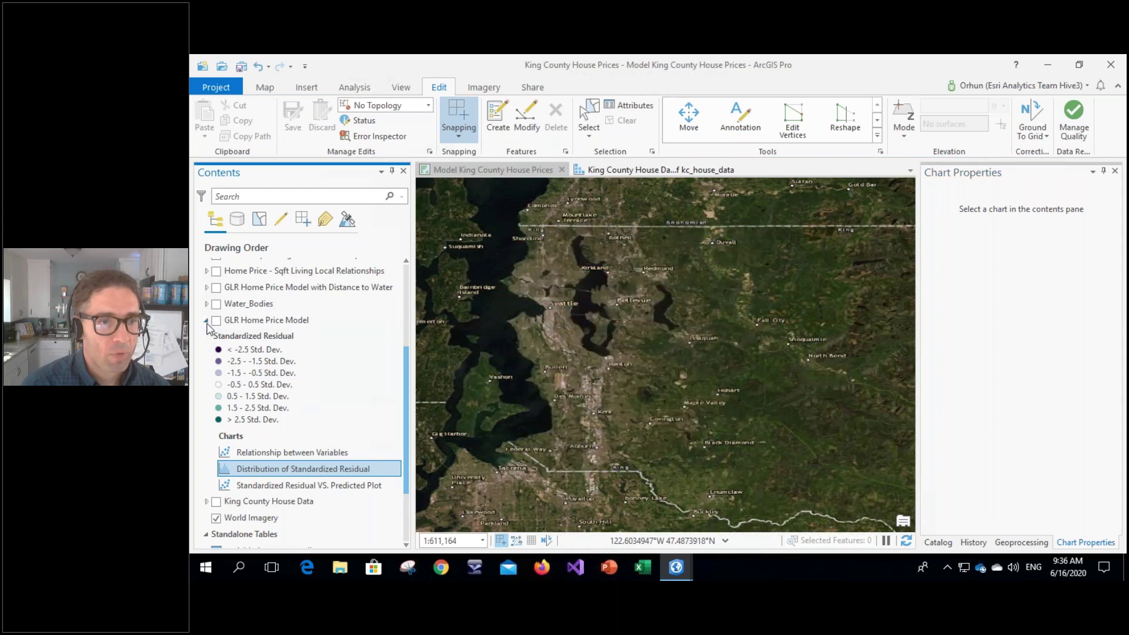
click(206, 320)
click(216, 375)
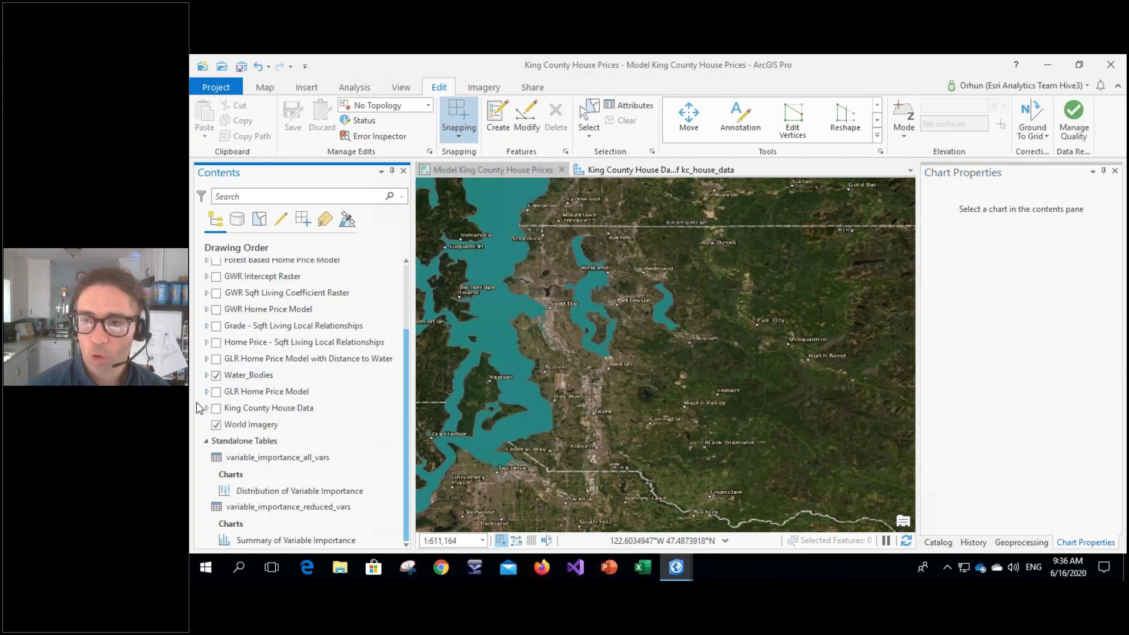
Add Water_Bodies as an explanatory distance feature in the Generalized Linear Regression tool.
click(1021, 542)
scroll(1111, 361, down, 3)
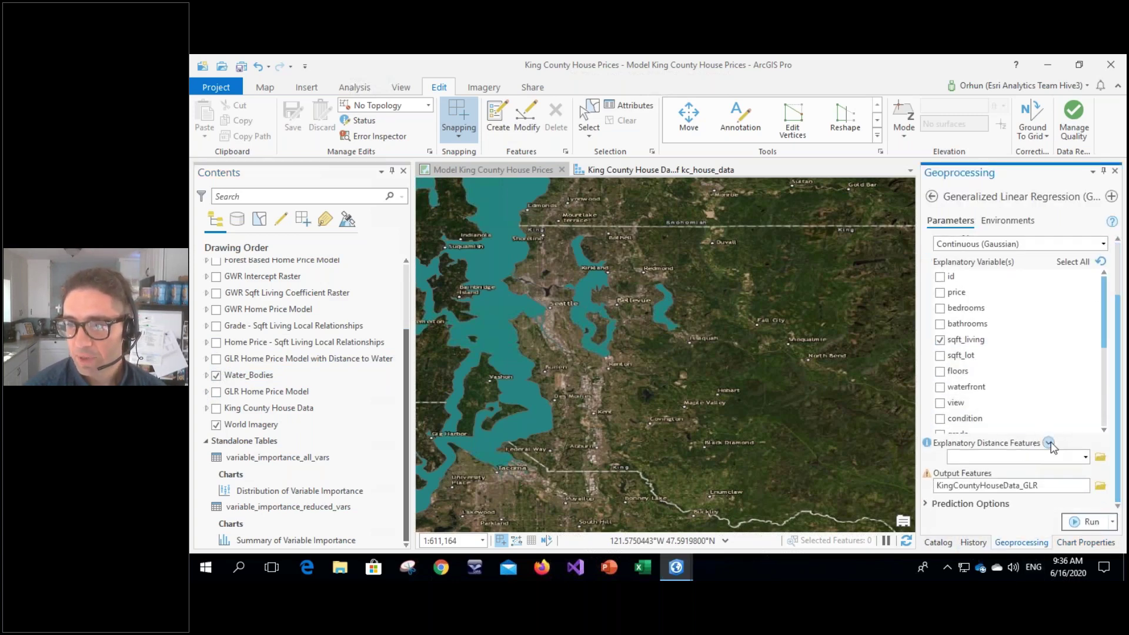
click(1048, 443)
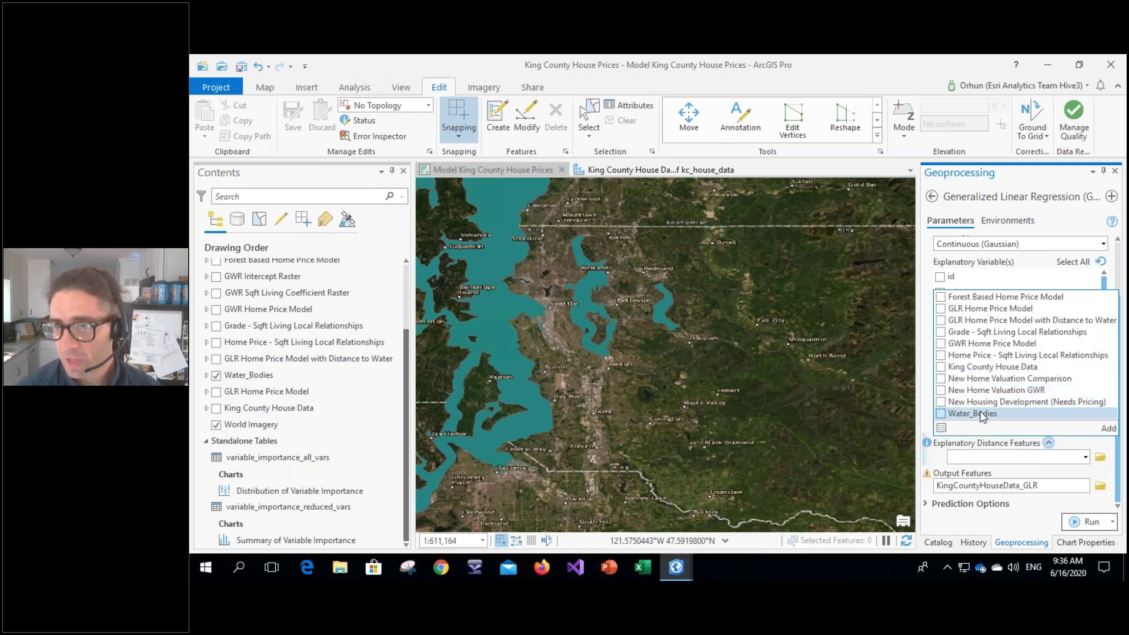
click(982, 413)
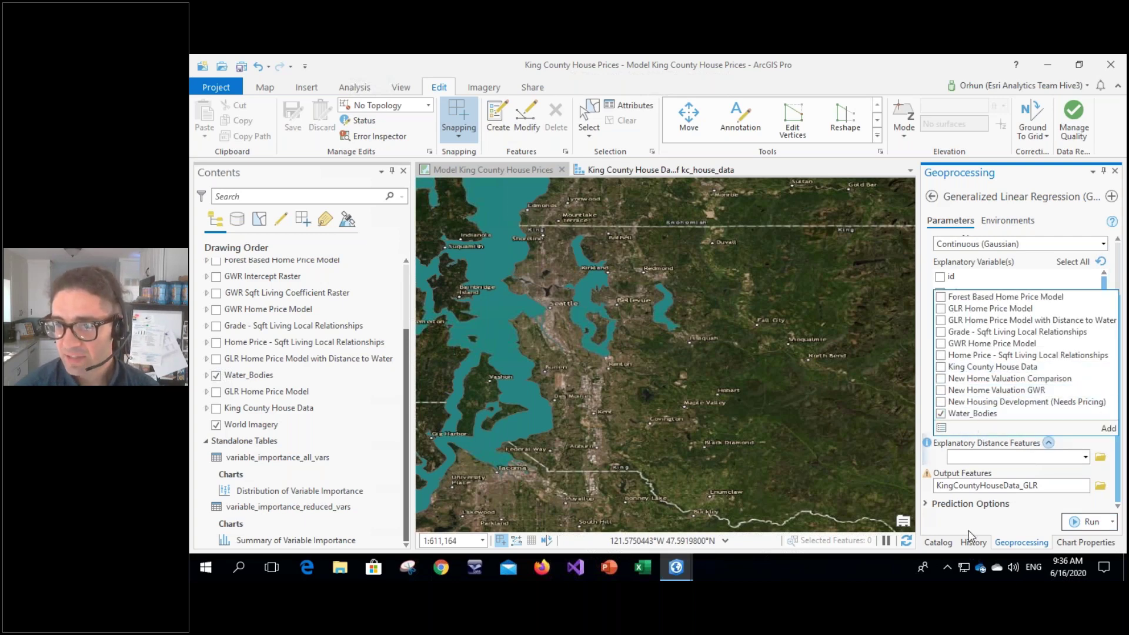
click(1108, 428)
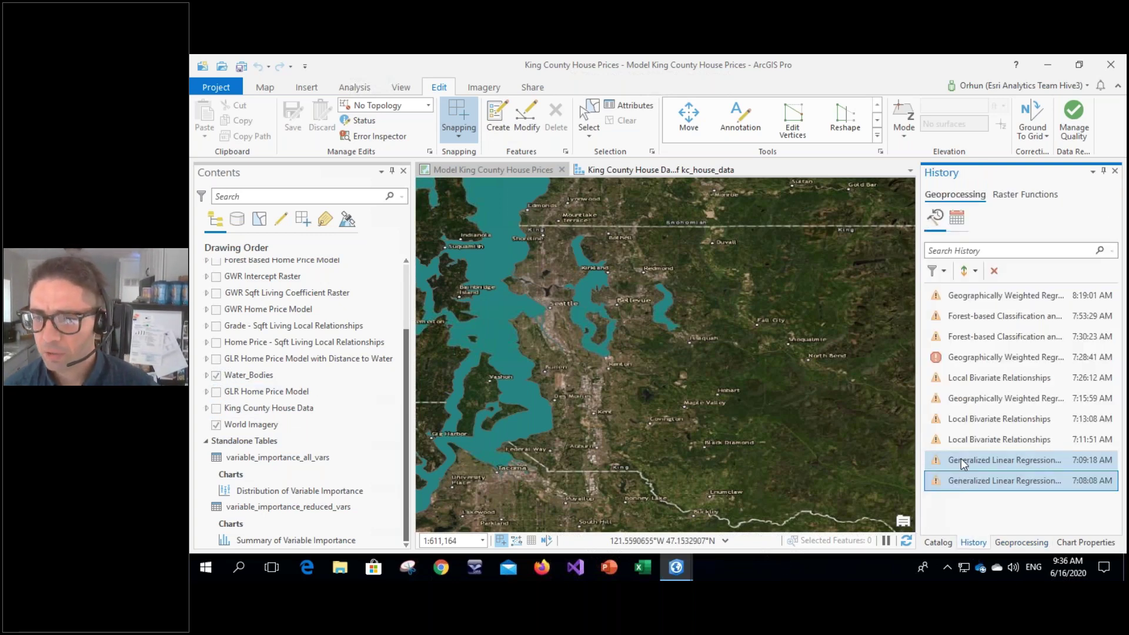
View the 7:09:18 AM Generalized Linear Regression run's details in an enlarged window and expand its messages to the results summary and diagnostics.
mouse_move(961, 459)
click(893, 241)
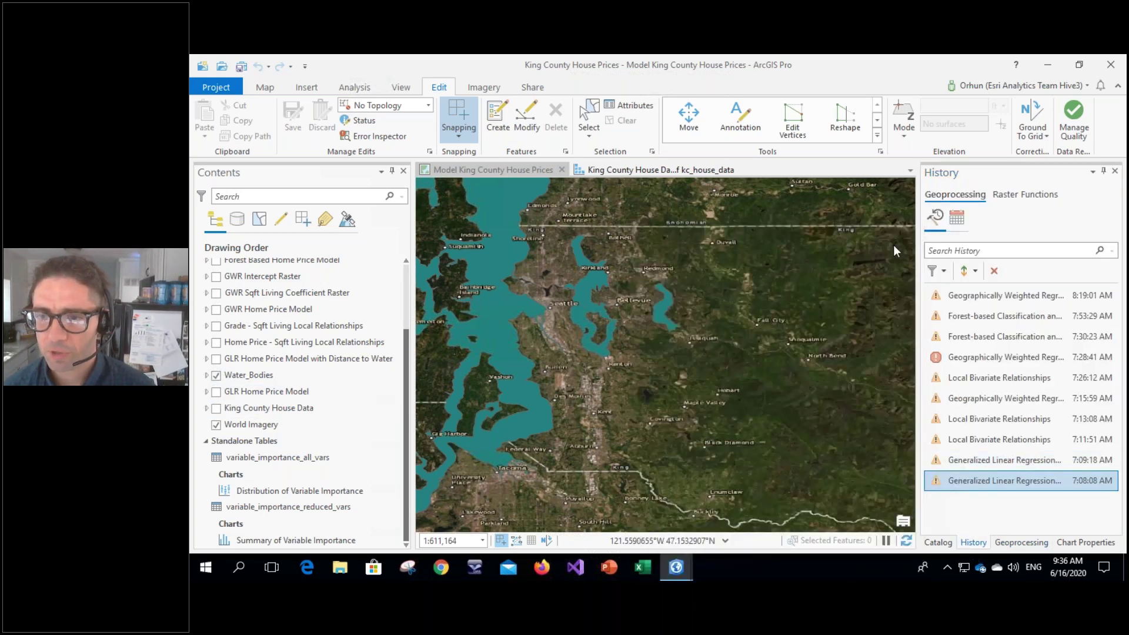
drag(860, 304, 1105, 304)
scroll(535, 453, down, 1)
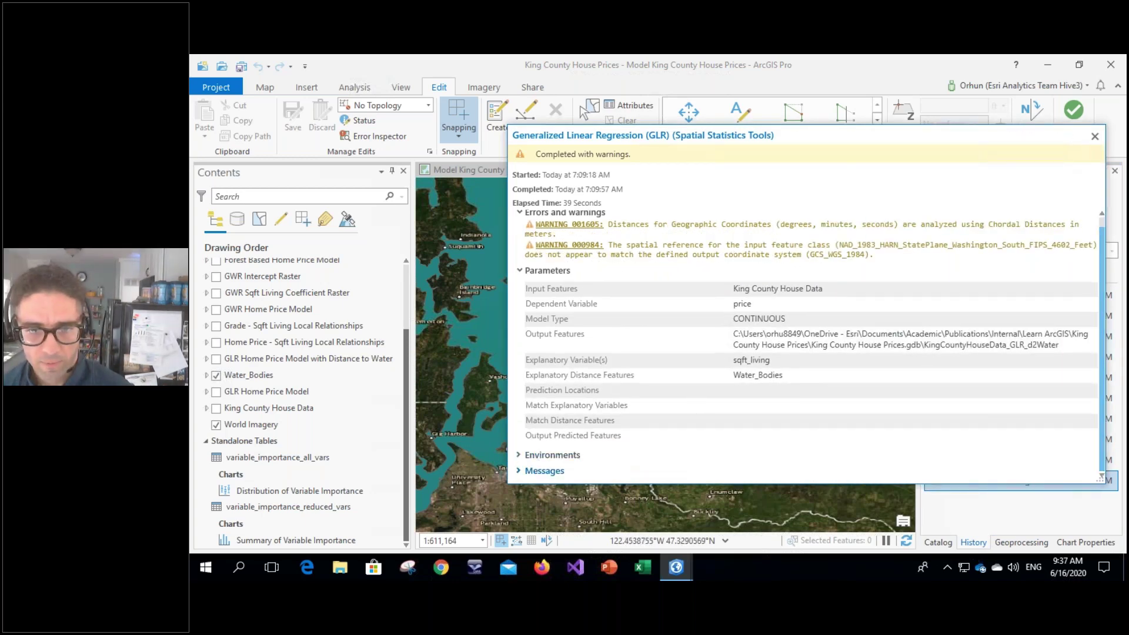
click(537, 470)
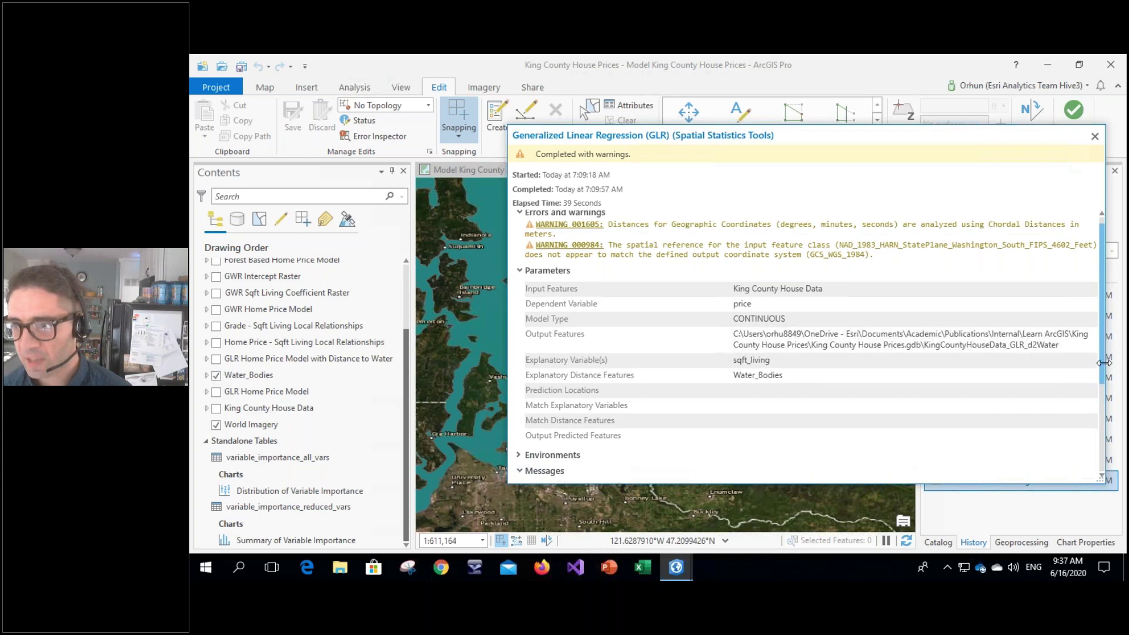
scroll(1099, 380, down, 3)
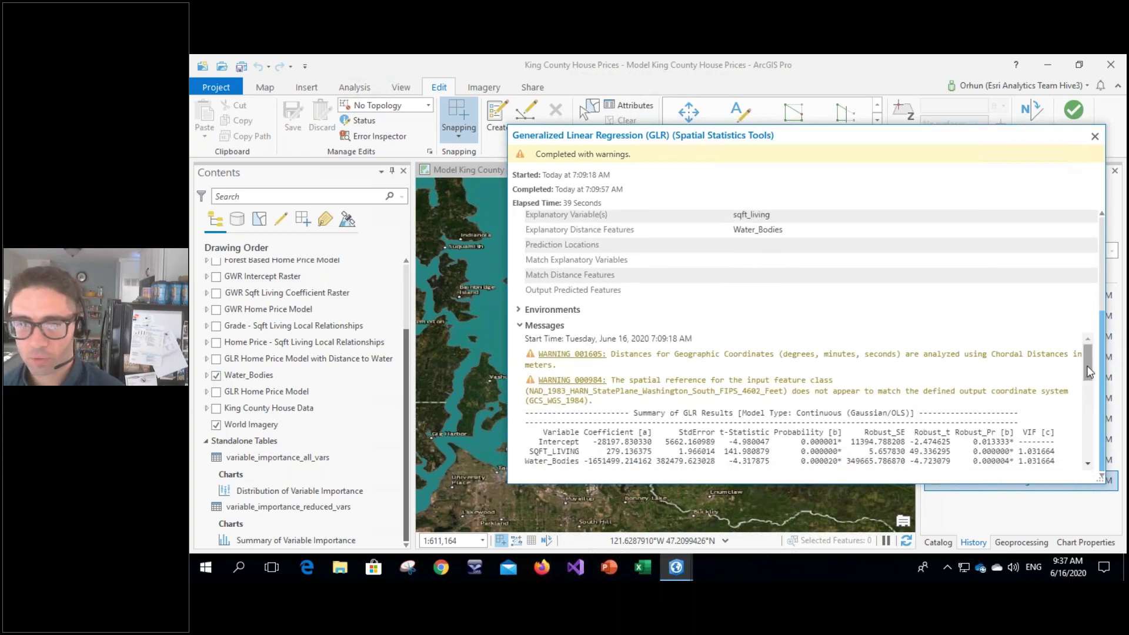
scroll(1084, 382, down, 3)
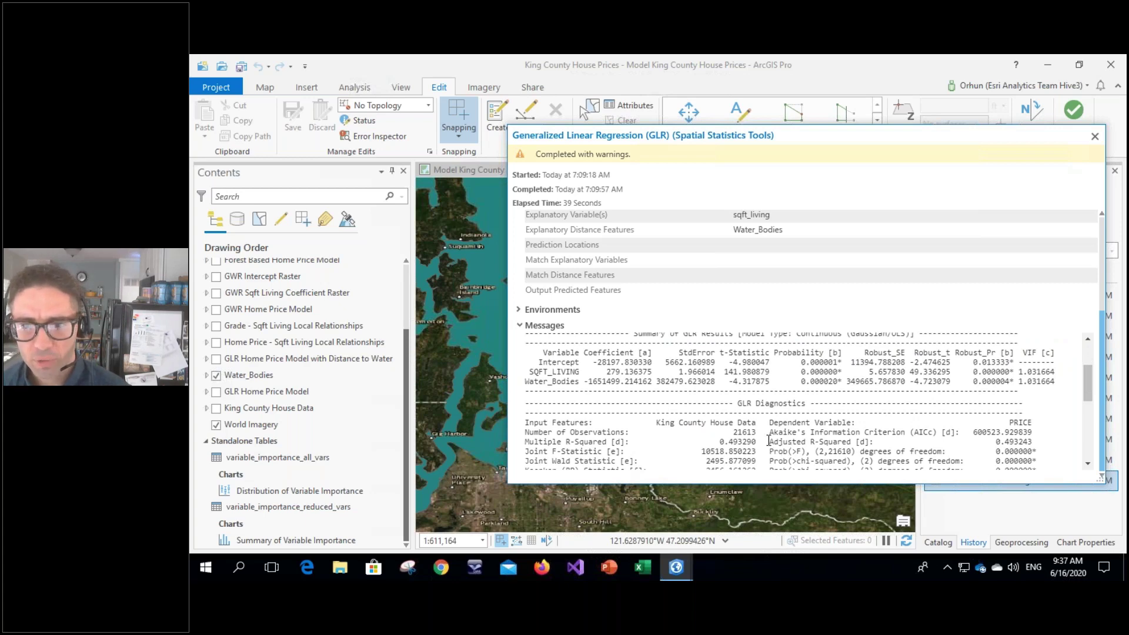
Examine the Adjusted R-Squared and the Jarque-Bera statistic of the model with distance to water, and close the run details.
drag(773, 442, 1041, 452)
scroll(1046, 408, down, 2)
drag(1046, 408, 1044, 400)
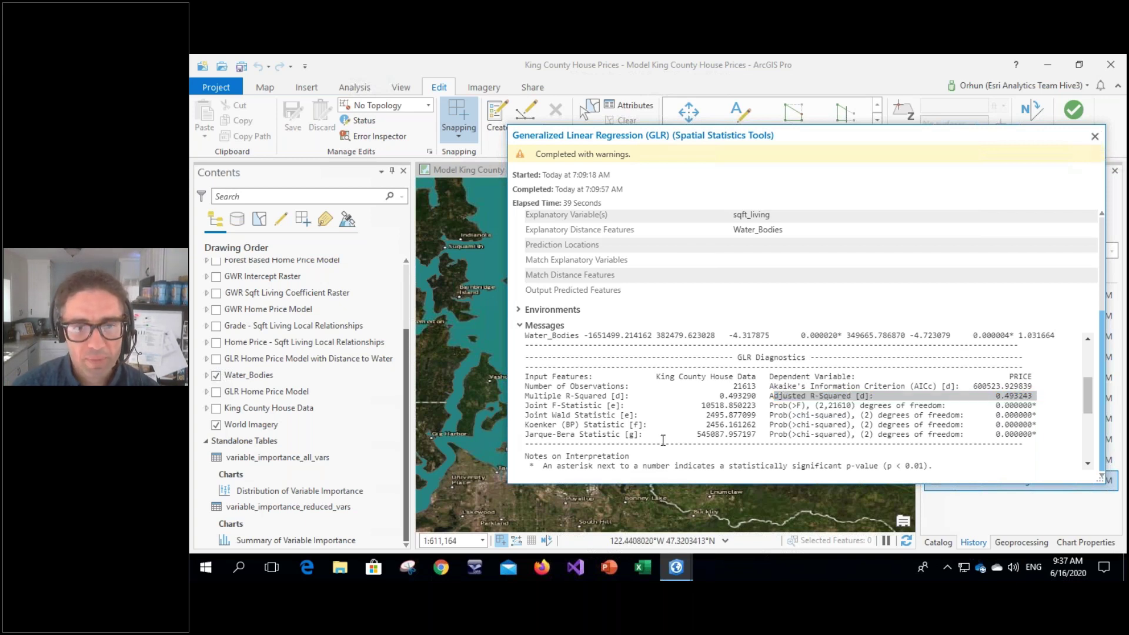
click(525, 431)
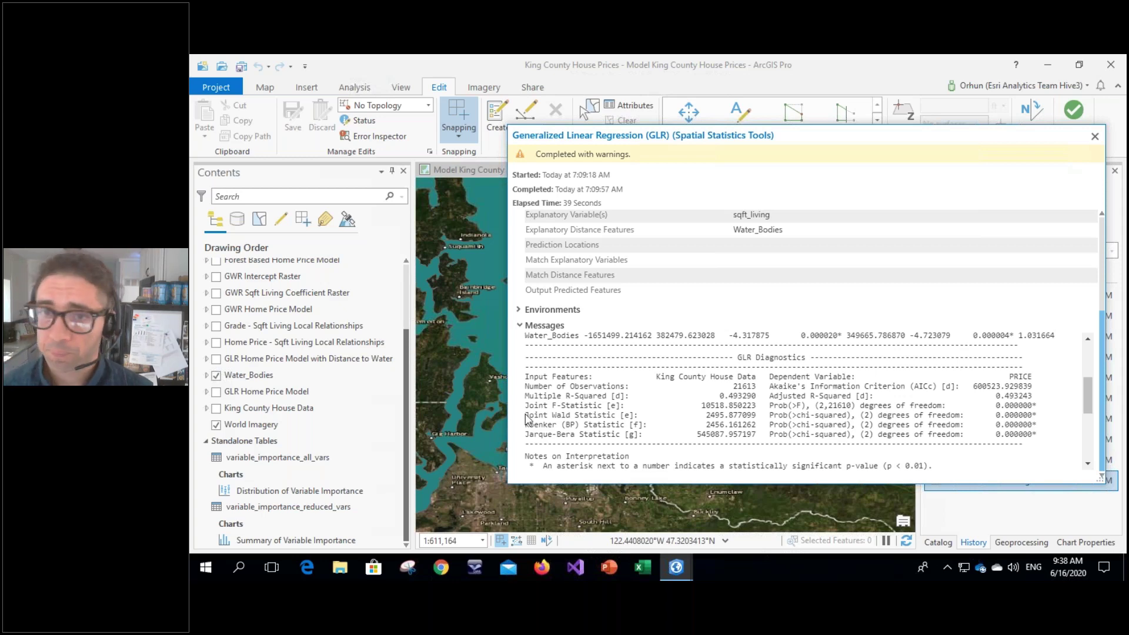
click(1095, 137)
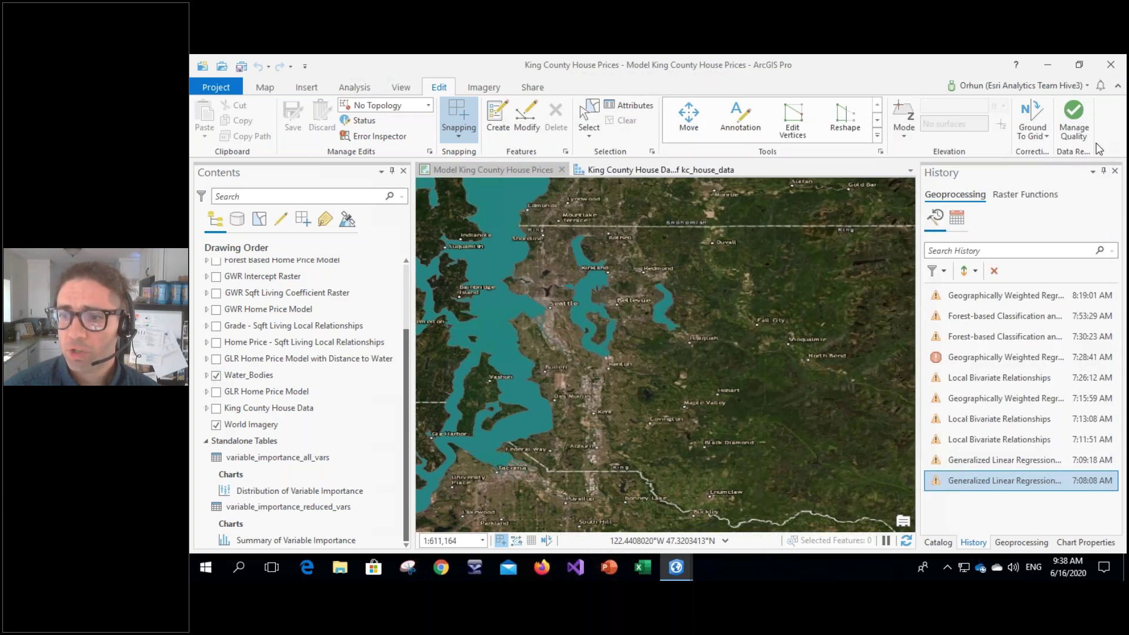
Reopen the 7:11:51 AM Local Bivariate Relationships run and show the Home Price - Sqft Living Local Relationships layer in place of Water_Bodies.
double_click(952, 449)
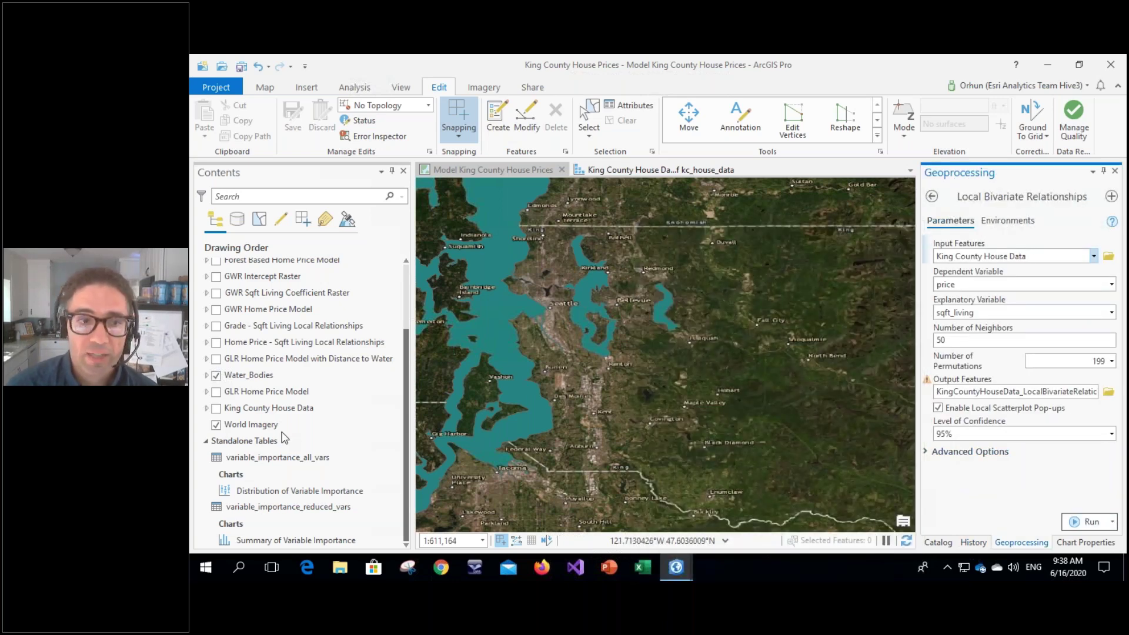
click(216, 343)
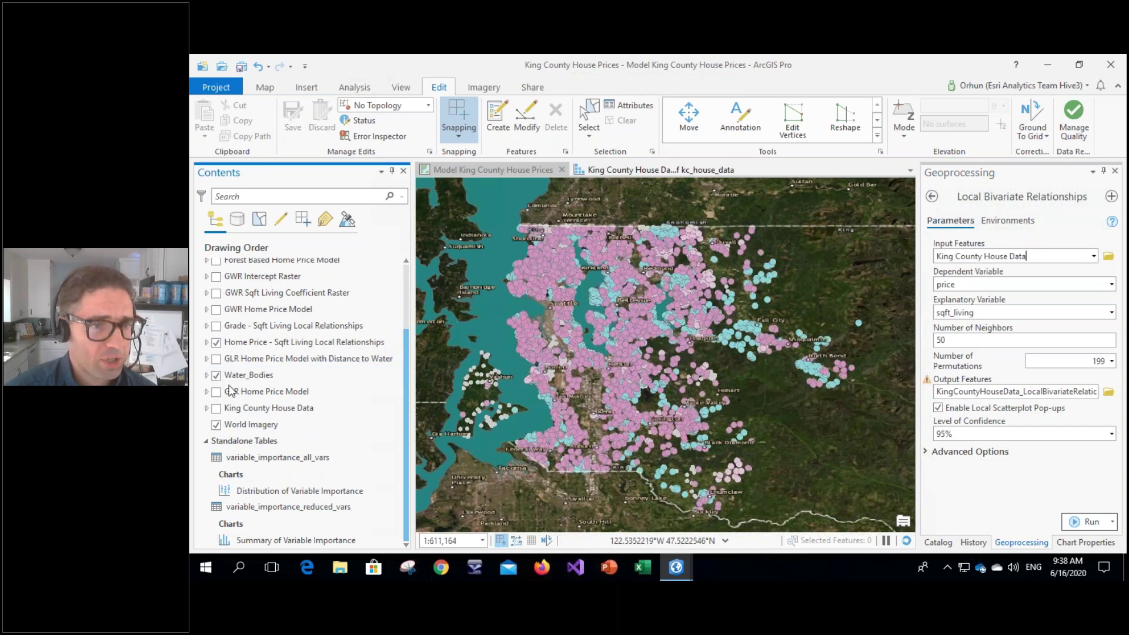
click(216, 375)
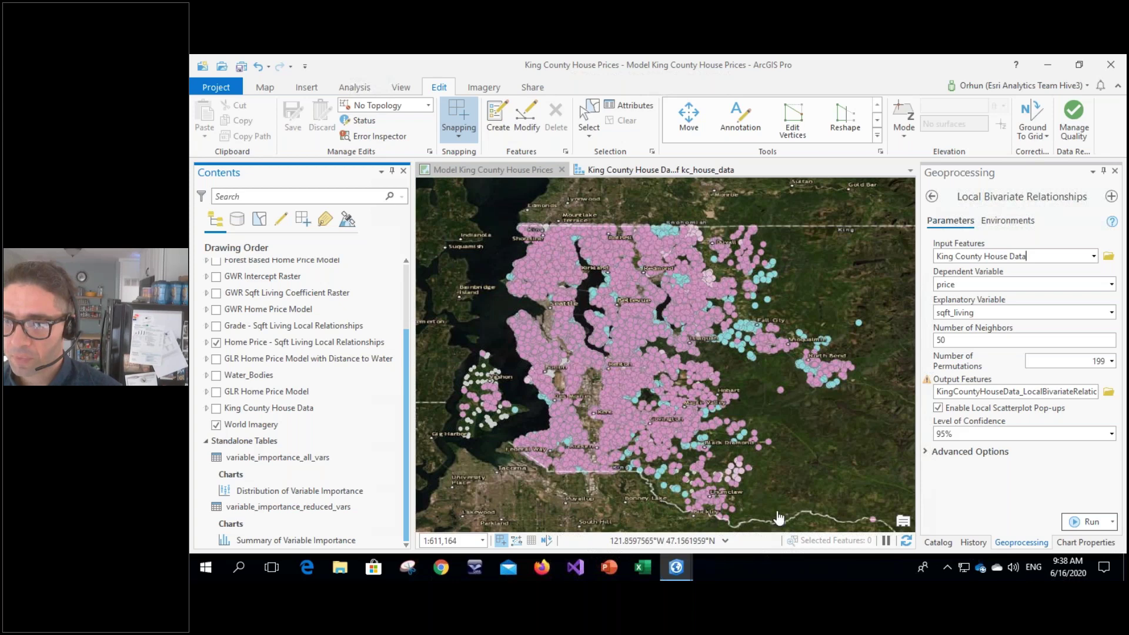
Expand the Home Price - Sqft Living Local Relationships legend and inspect the local scatterplot pop-up of a house in northern Seattle.
drag(798, 490, 823, 481)
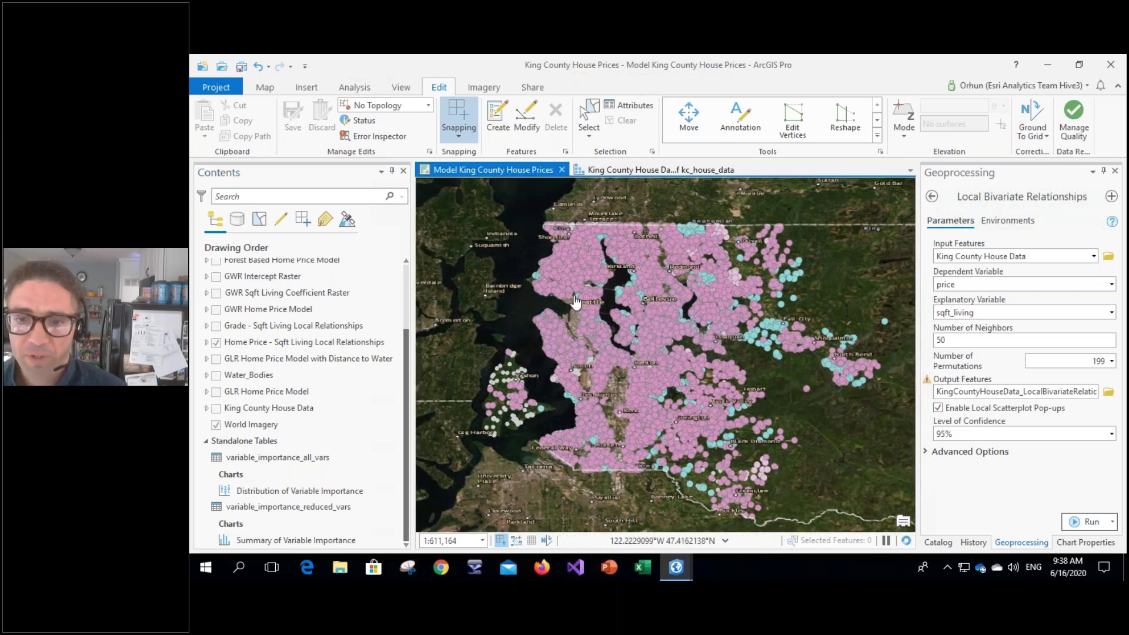
click(207, 343)
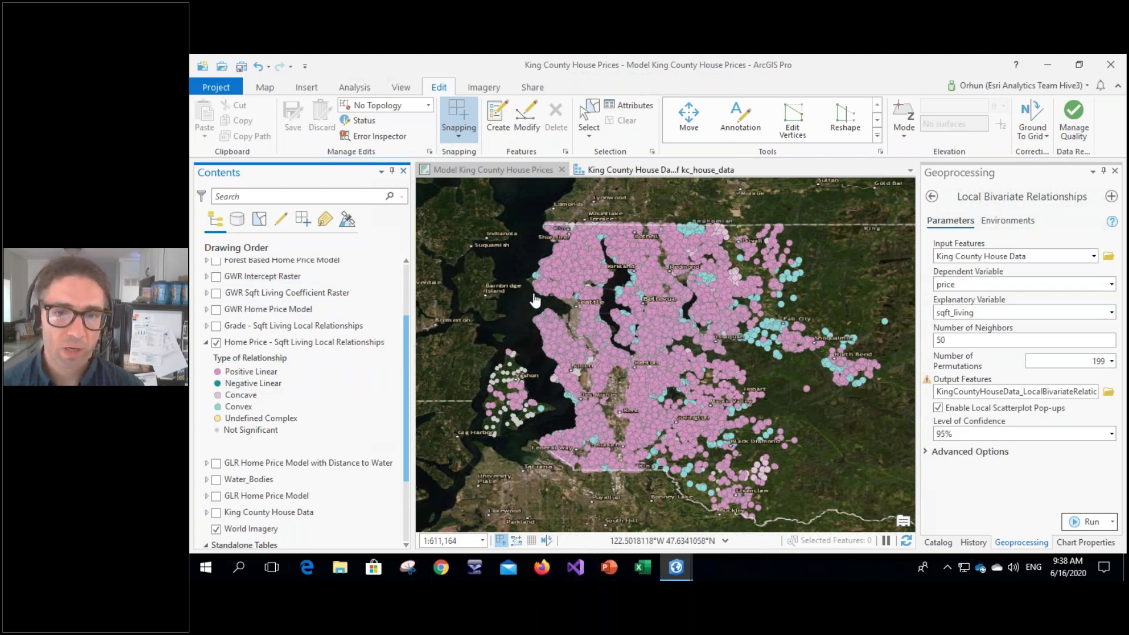
scroll(585, 277, up, 3)
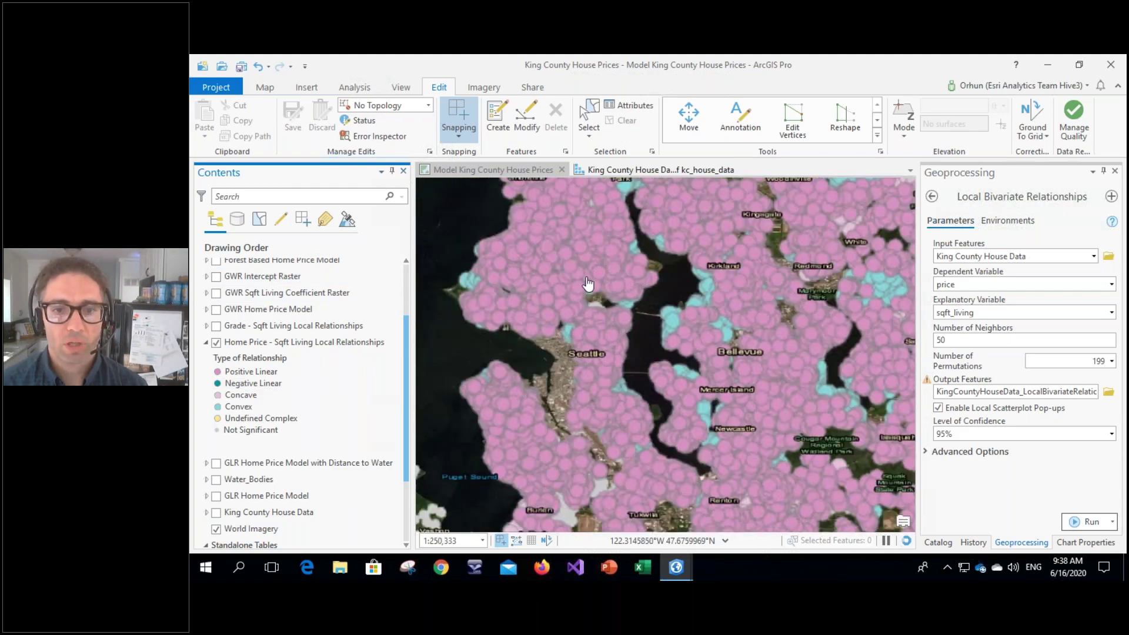
click(612, 280)
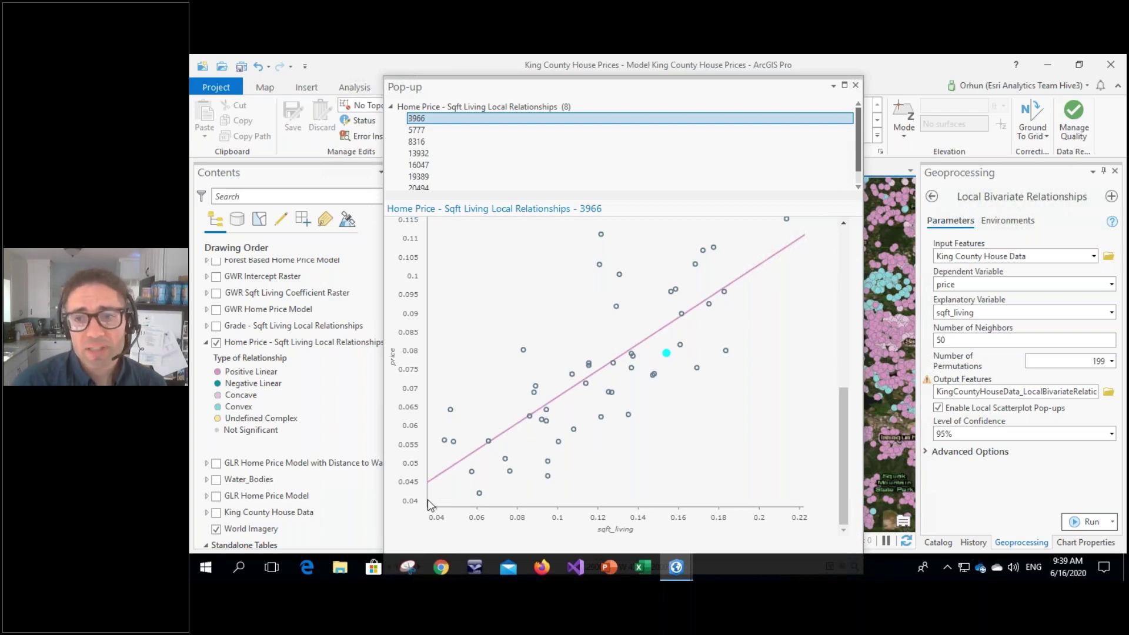
click(855, 85)
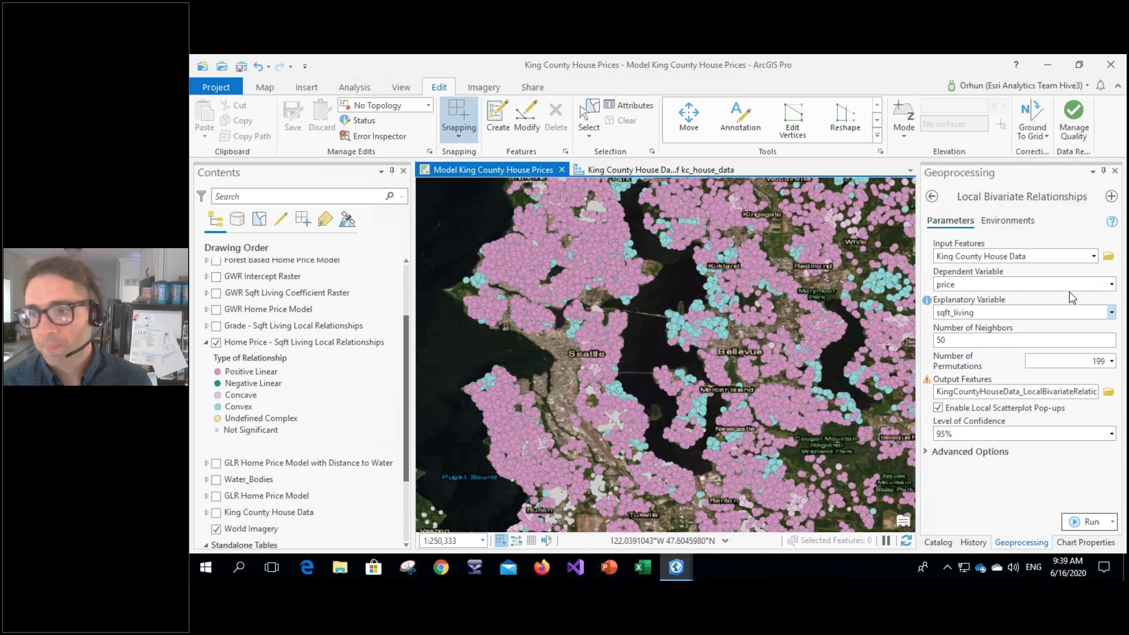
Set the dependent variable of the Local Bivariate Relationships tool to grade.
click(1111, 284)
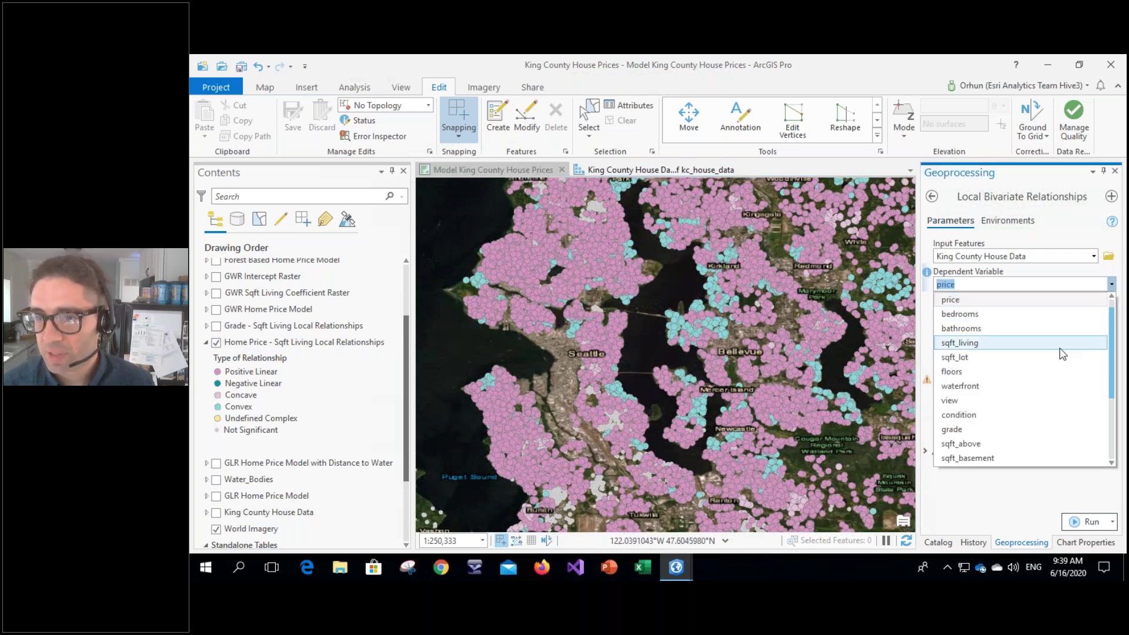
click(1026, 430)
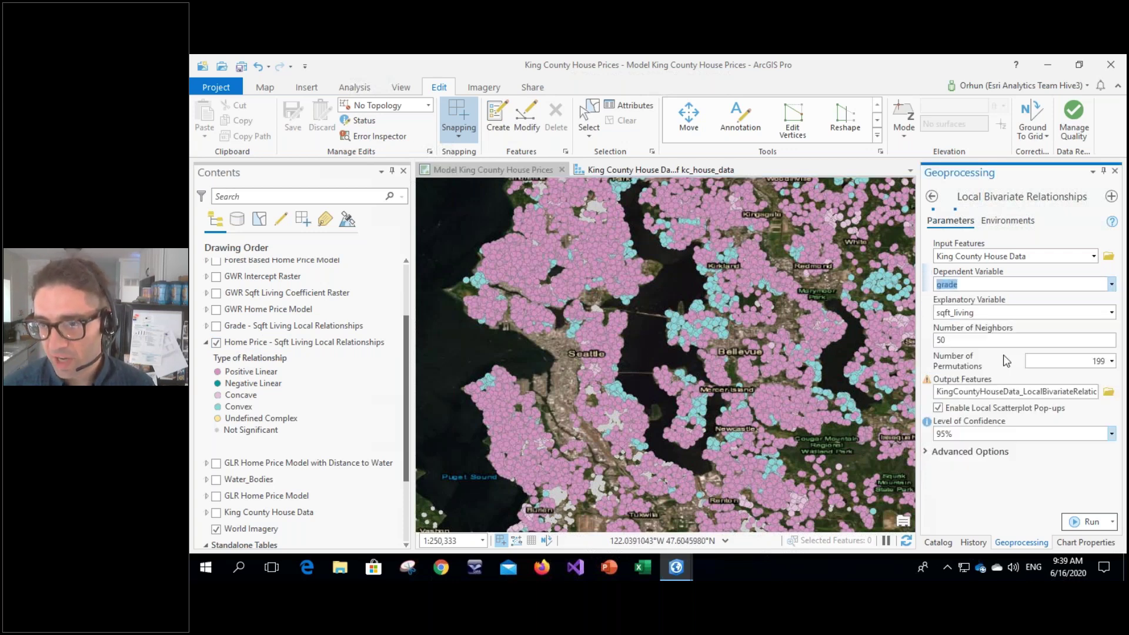
Show the Grade - Sqft Living Local Relationships layer in place of the Home Price layer and inspect a northern Seattle house's scatterplot pop-up.
click(998, 314)
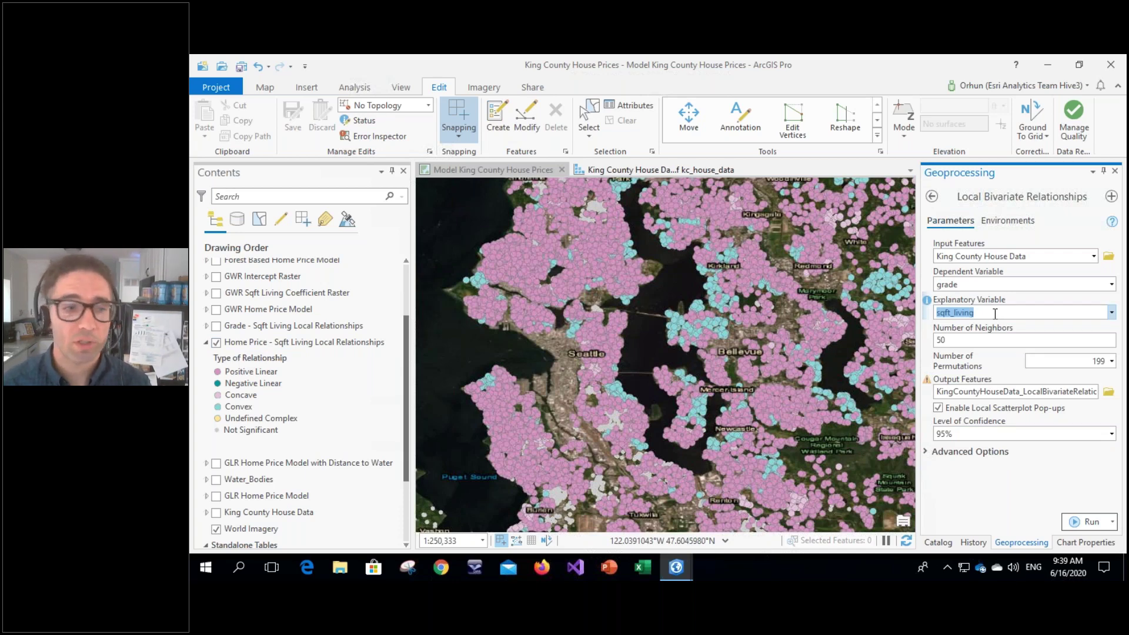
click(216, 326)
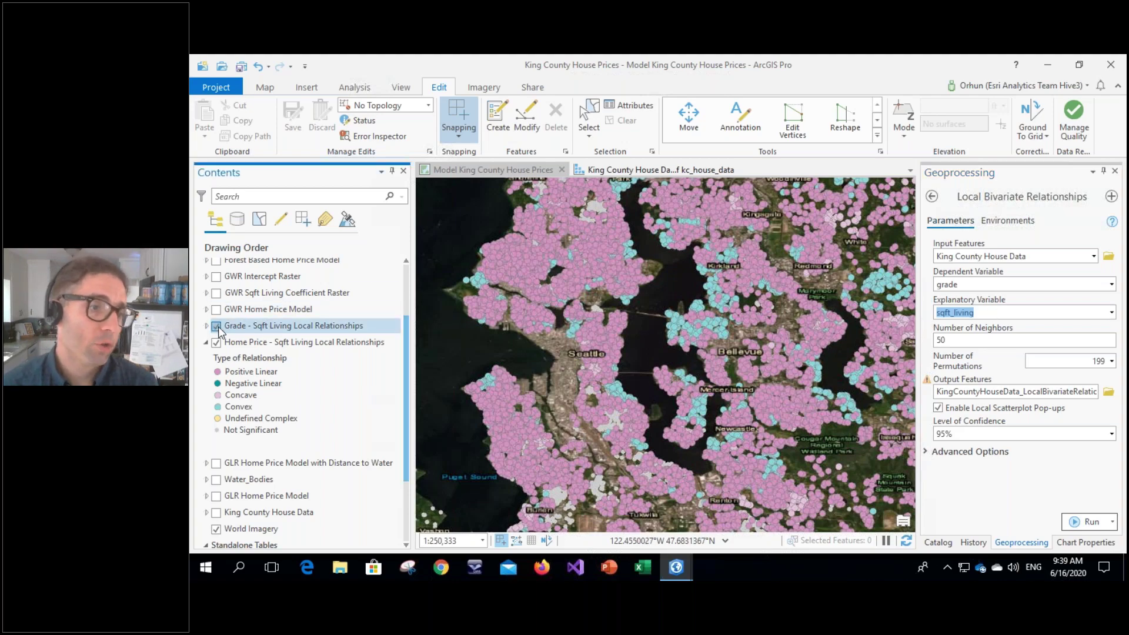
click(216, 342)
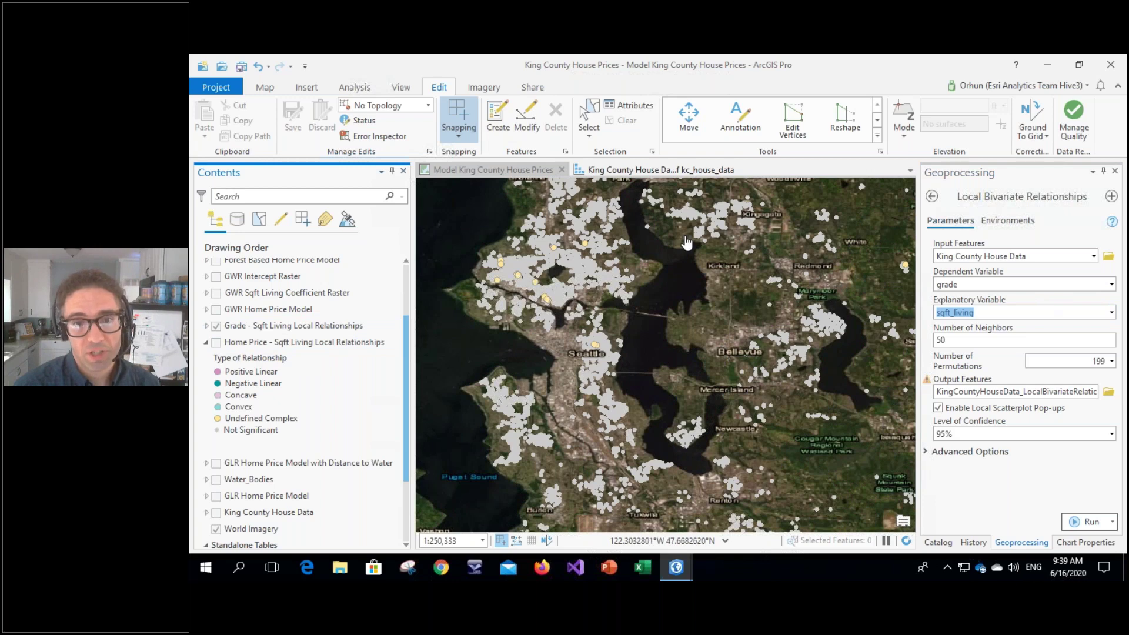
click(608, 262)
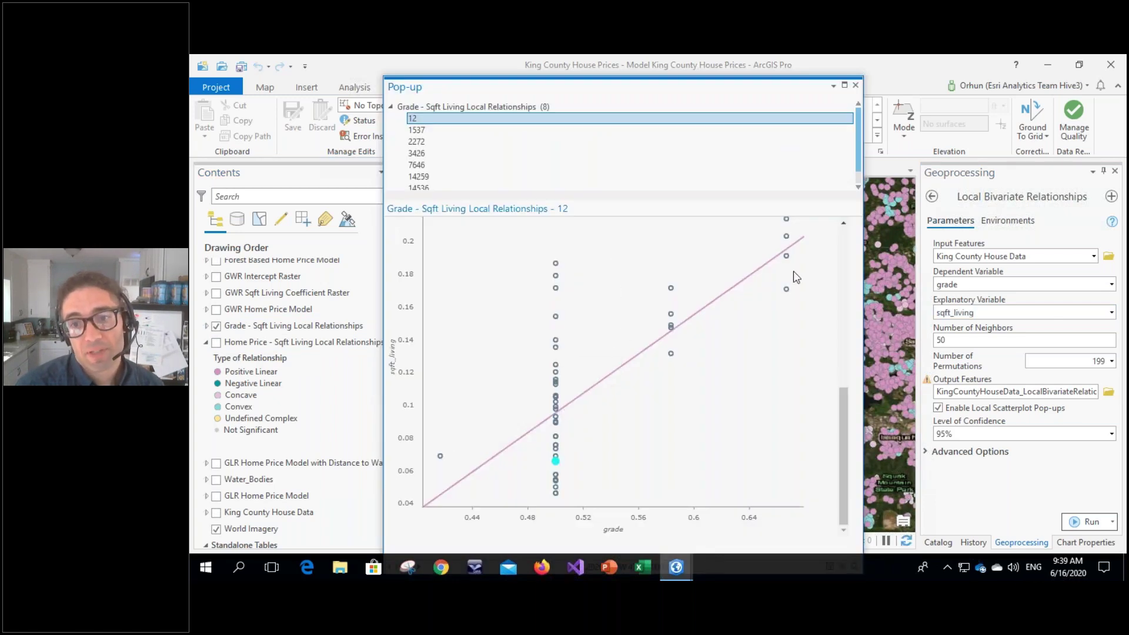
click(856, 89)
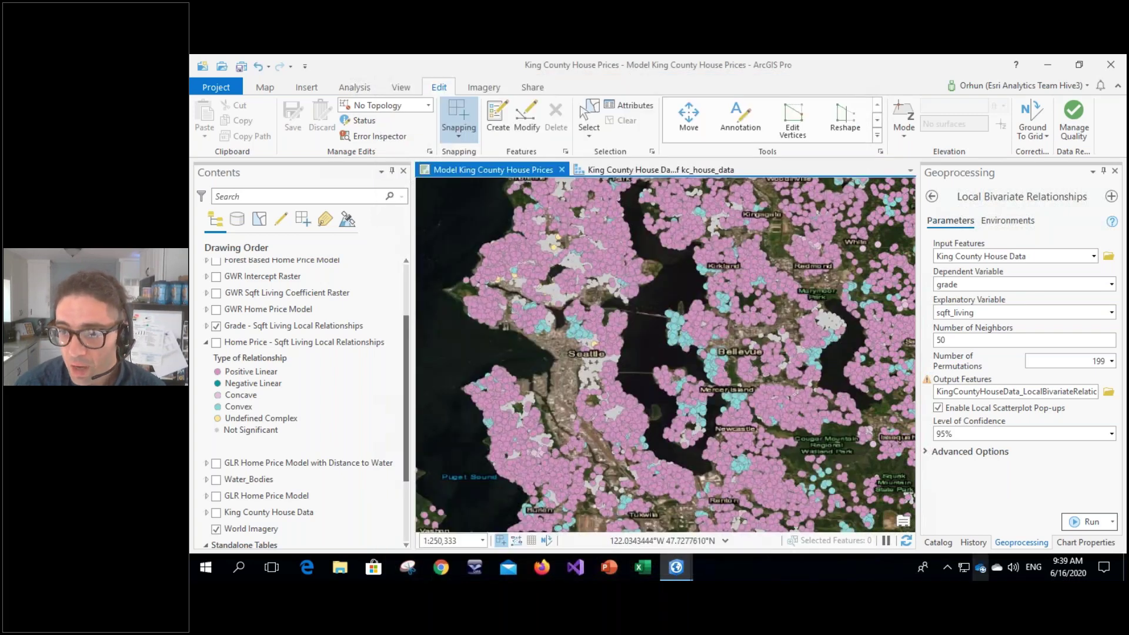
Reopen the 7:28:41 AM Geographically Weighted Regression run and review which explanatory variables it uses.
click(973, 542)
double_click(961, 358)
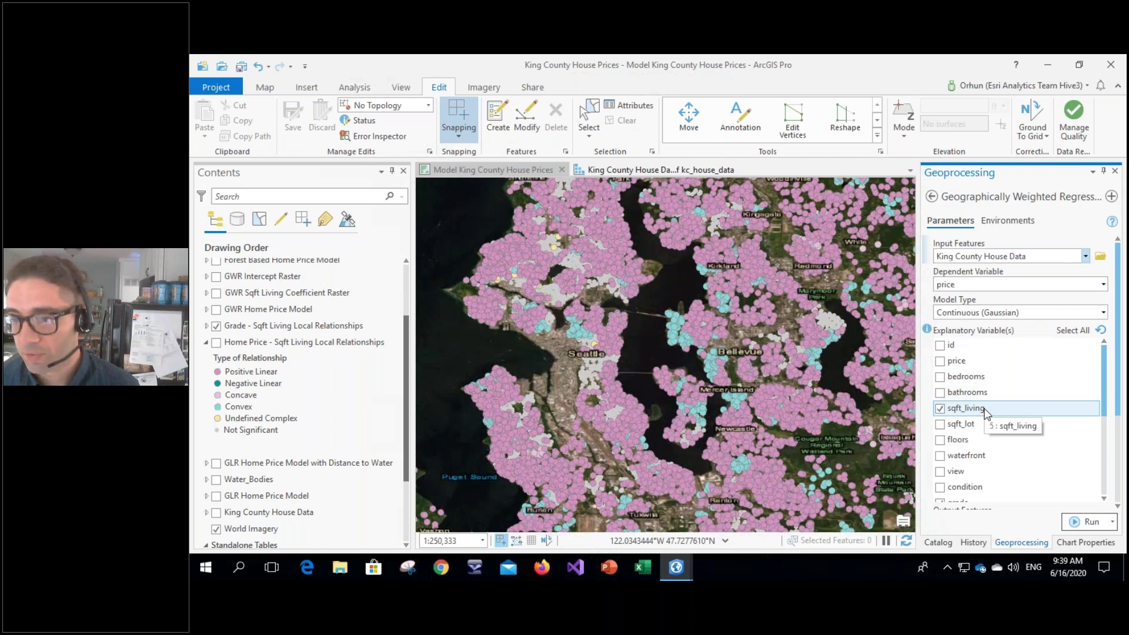
scroll(986, 413, down, 1)
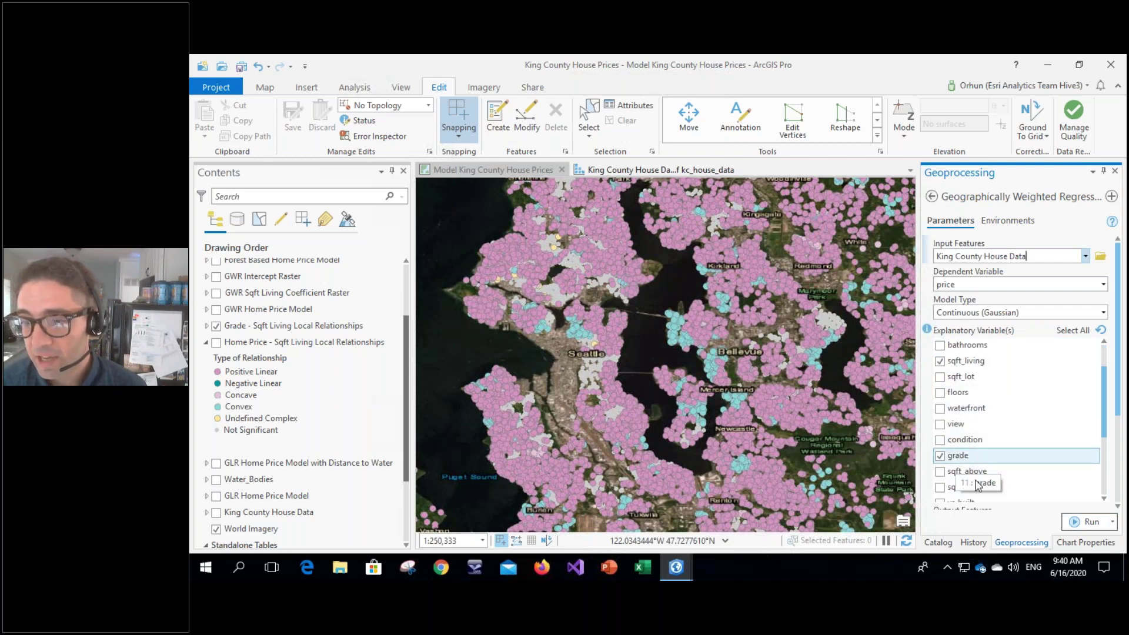
Examine the errors and warnings in the details of the 7:28:41 AM Geographically Weighted Regression run, and close them.
click(973, 543)
mouse_move(956, 363)
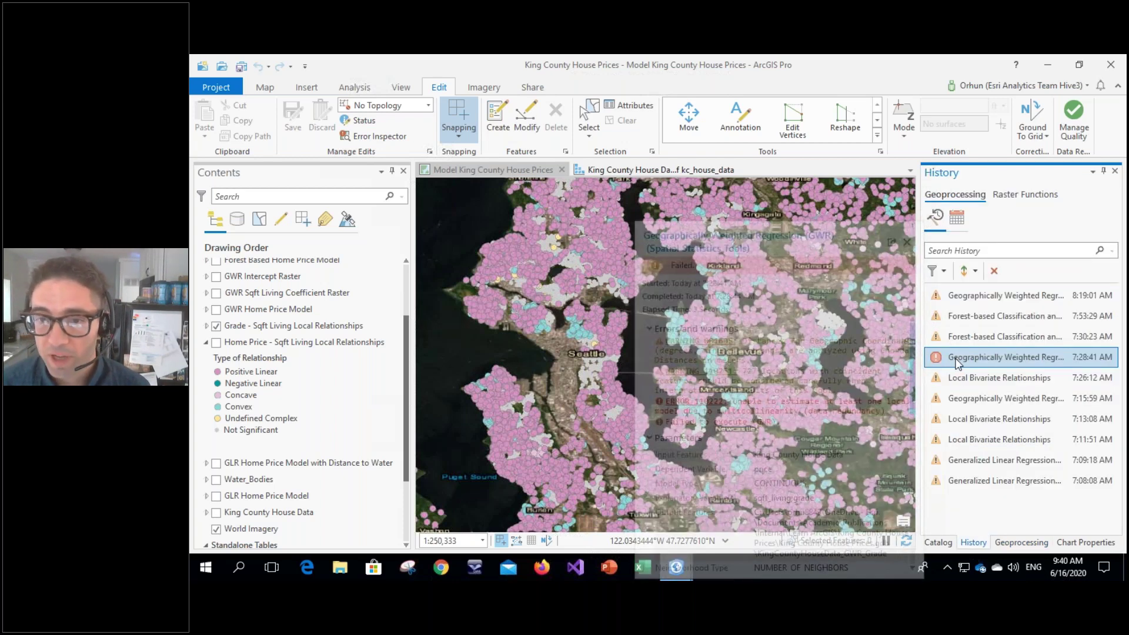
drag(716, 413, 799, 413)
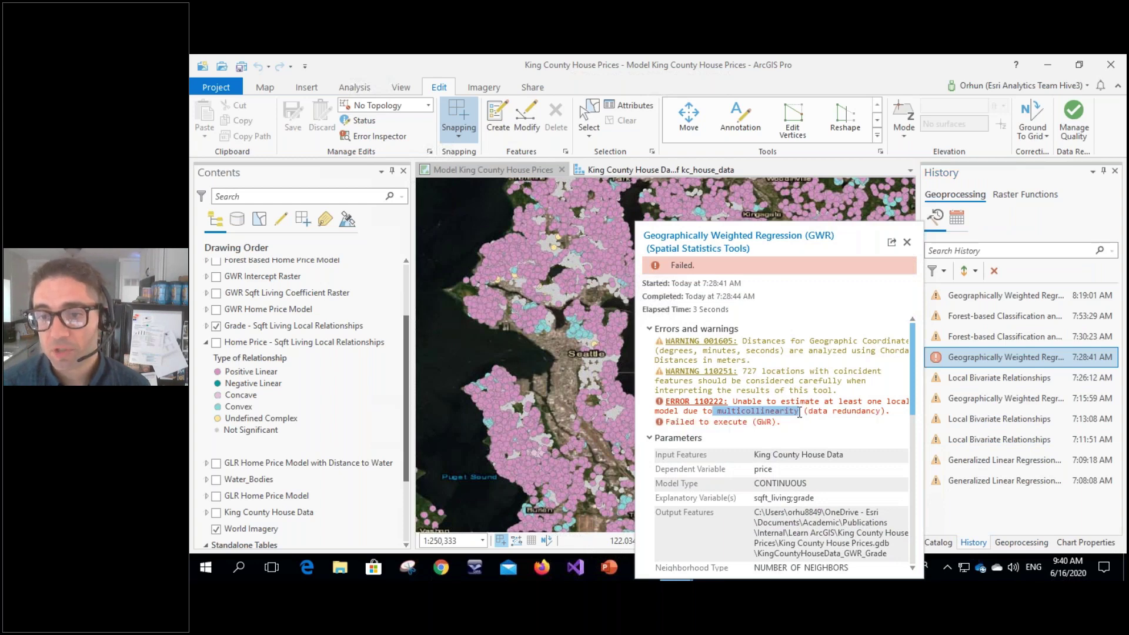
click(907, 243)
Reopen the 7:15:59 AM Geographically Weighted Regression run and show the GWR Home Price Model layer with its legend instead of the Grade layer.
double_click(966, 400)
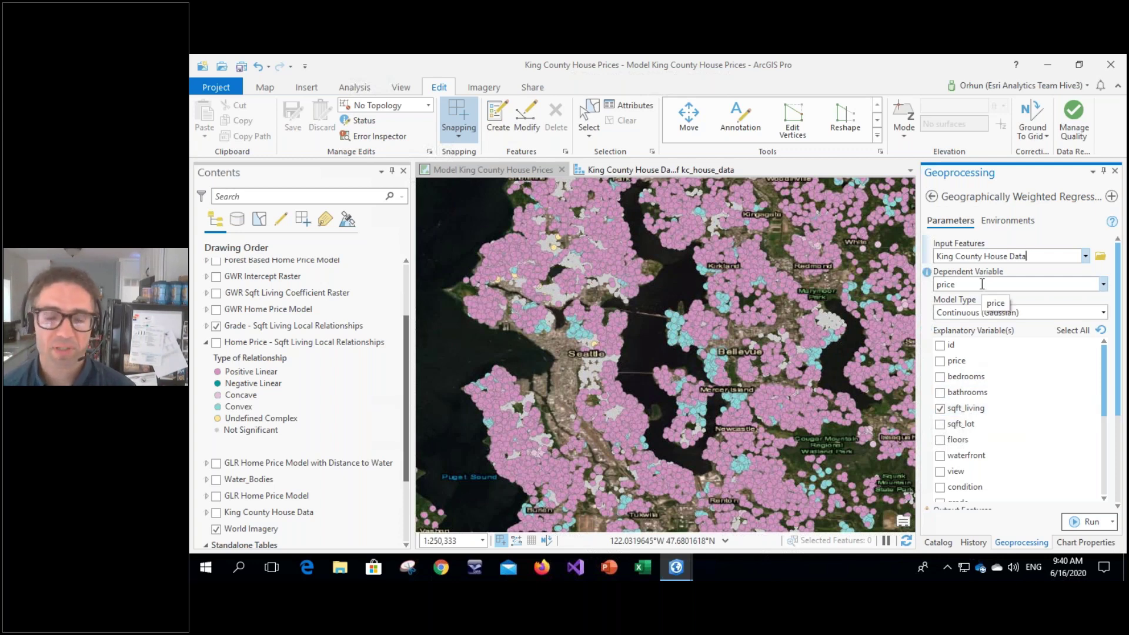
click(216, 326)
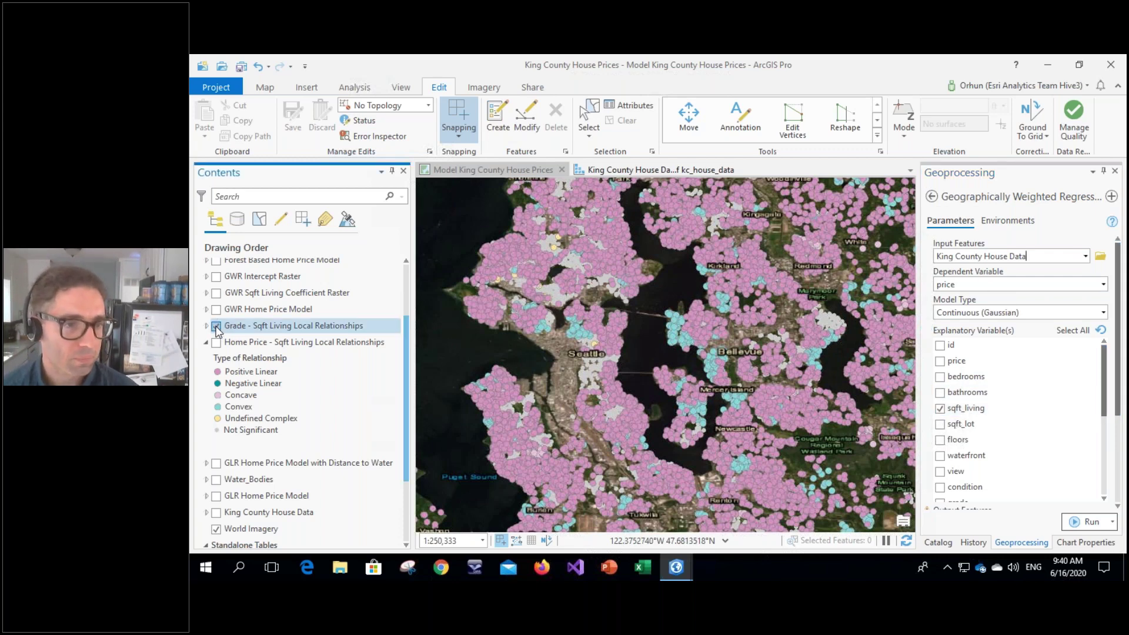
click(217, 309)
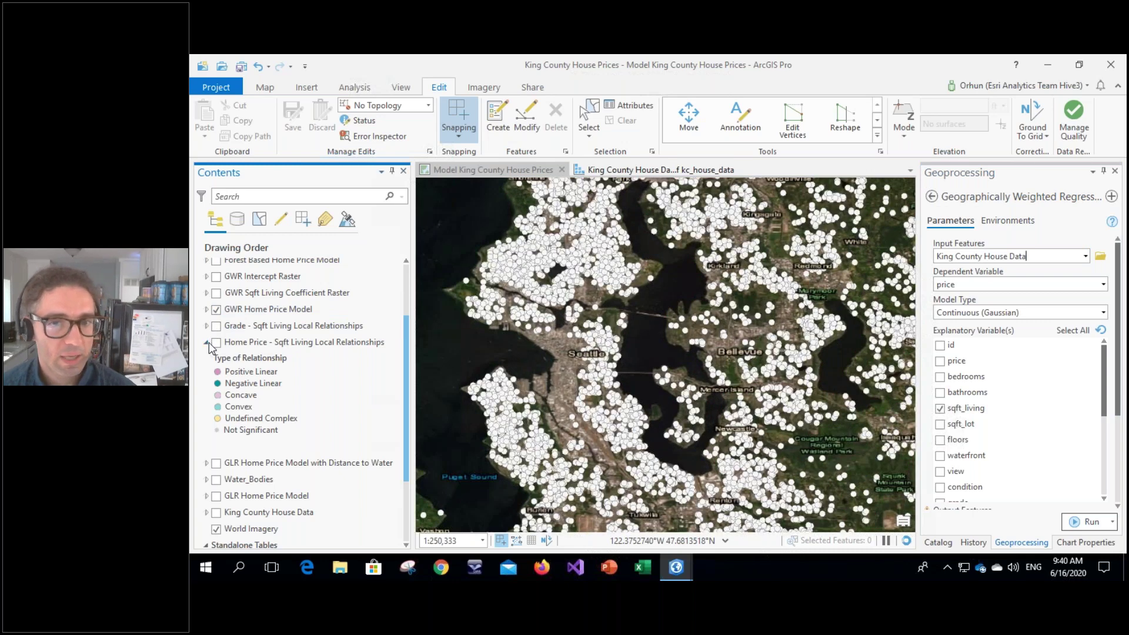
click(209, 343)
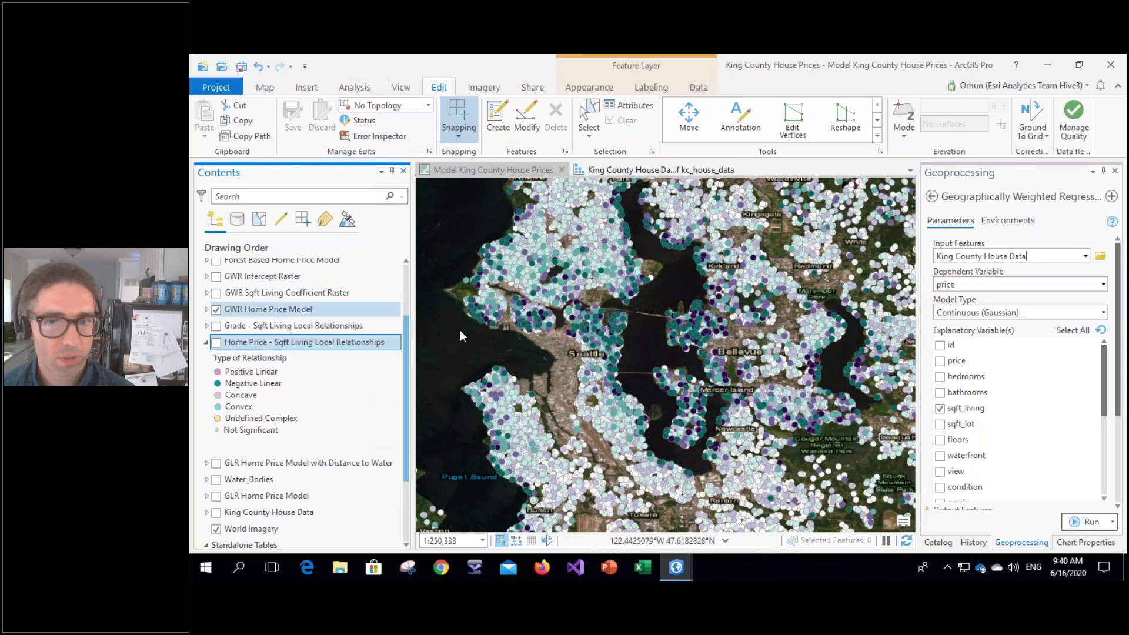
scroll(663, 389, down, 3)
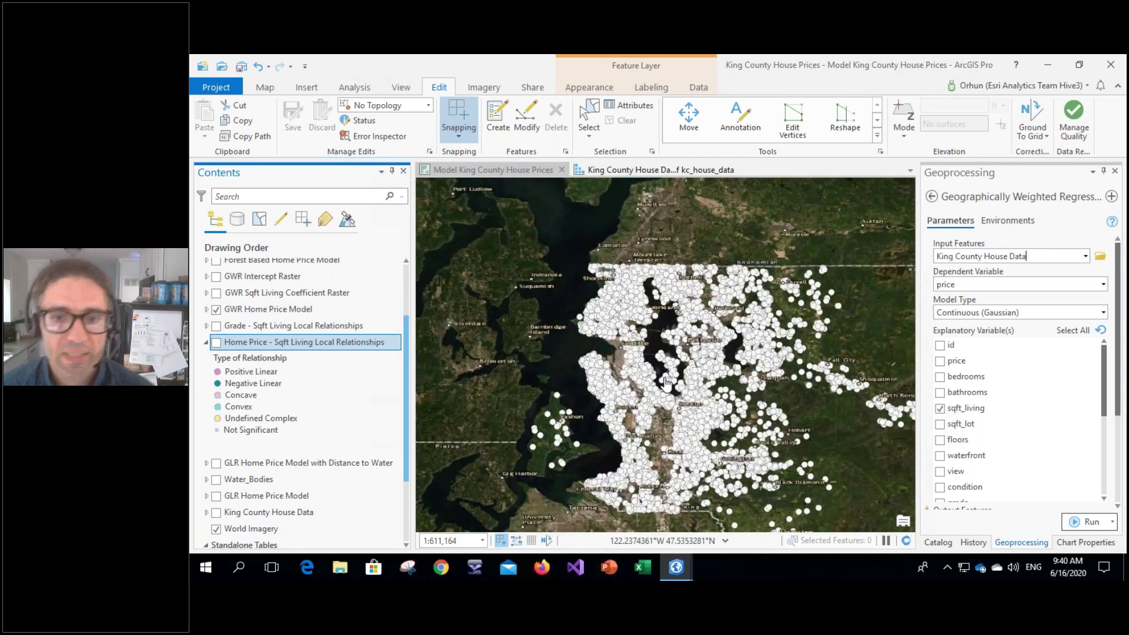
scroll(649, 357, up, 2)
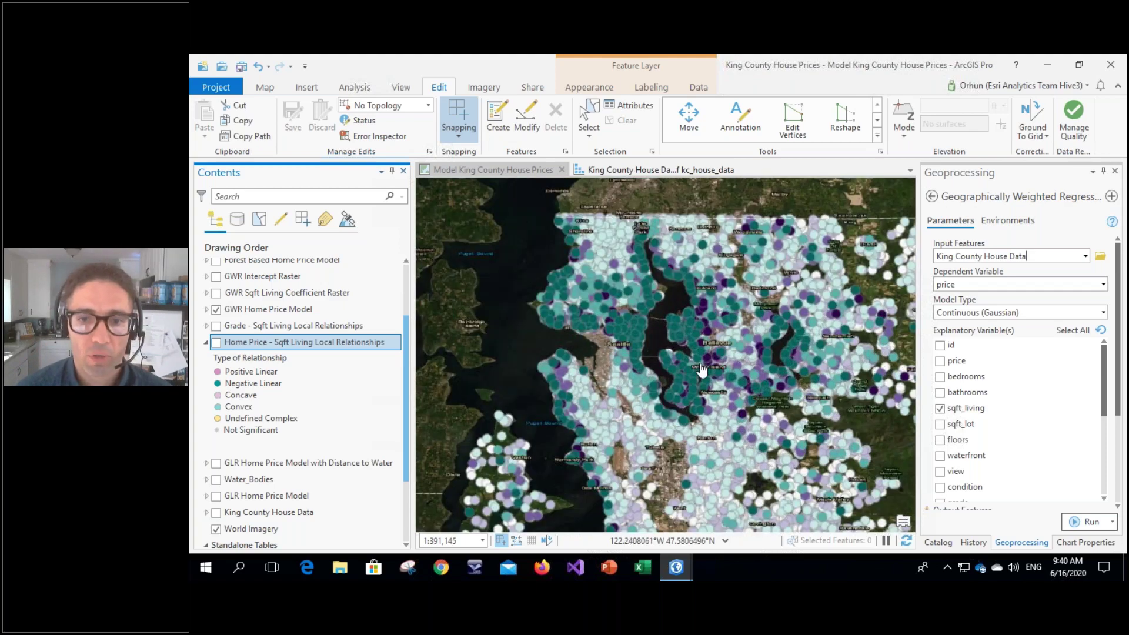
click(206, 309)
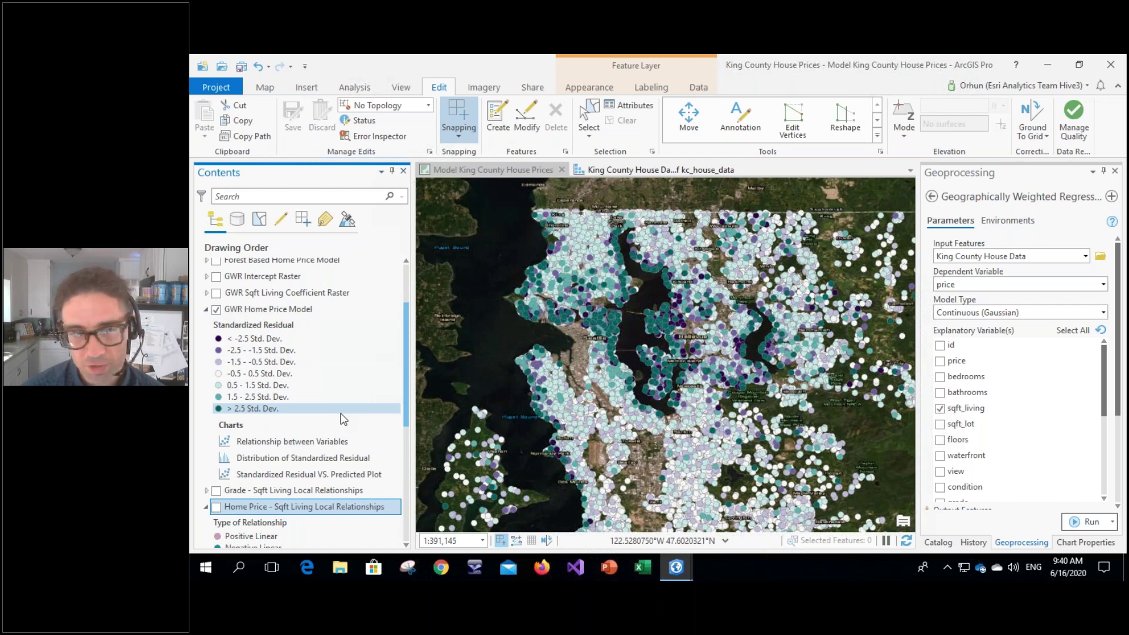
View the details of the 7:15:59 AM Geographically Weighted Regression run in an enlarged window, with the messages expanded to the model diagnostics.
click(946, 544)
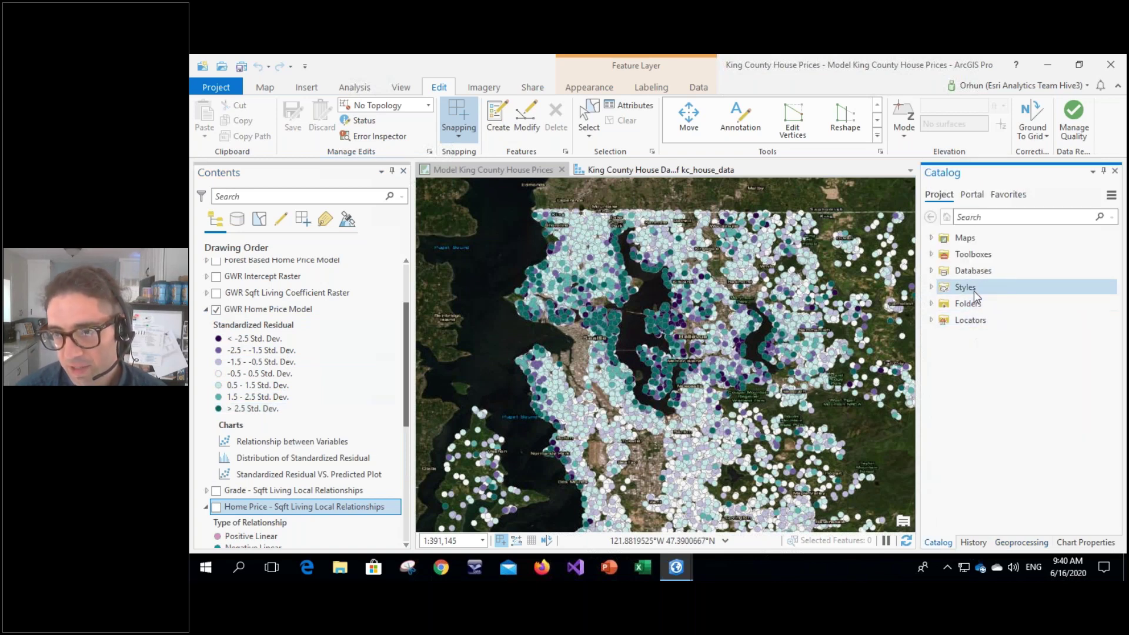
click(973, 543)
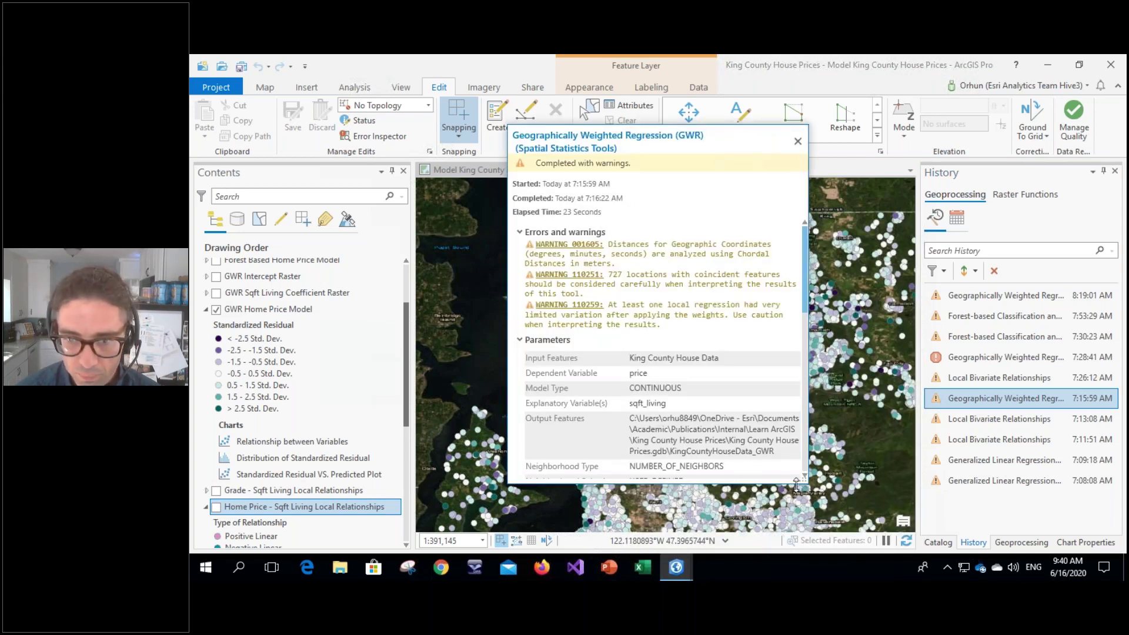
drag(968, 482, 1121, 472)
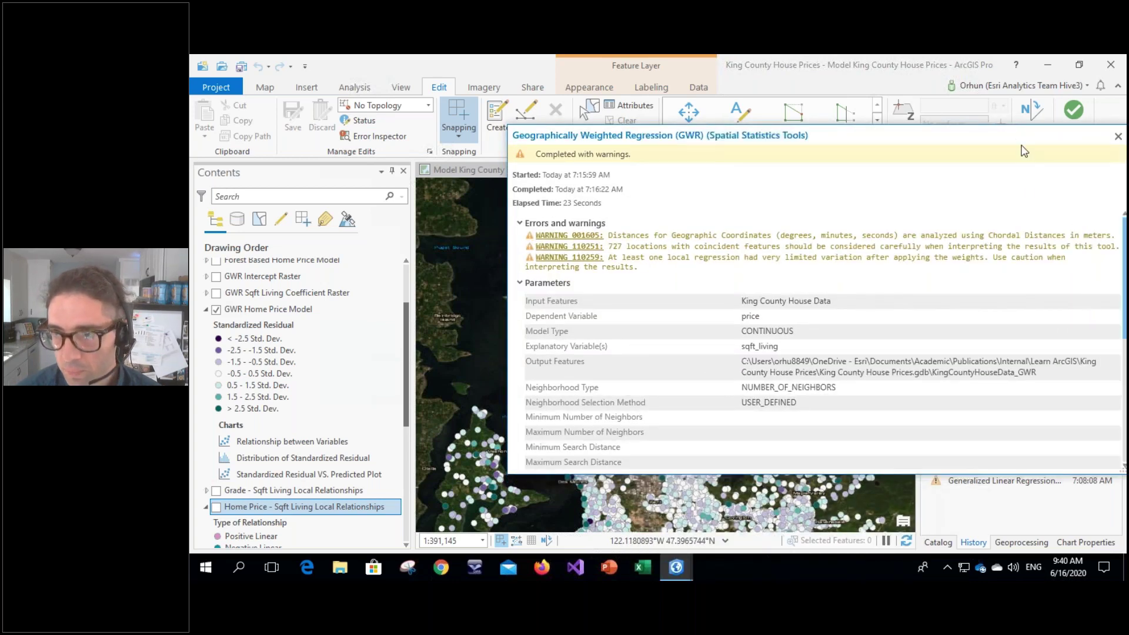
drag(996, 140, 949, 132)
click(1077, 354)
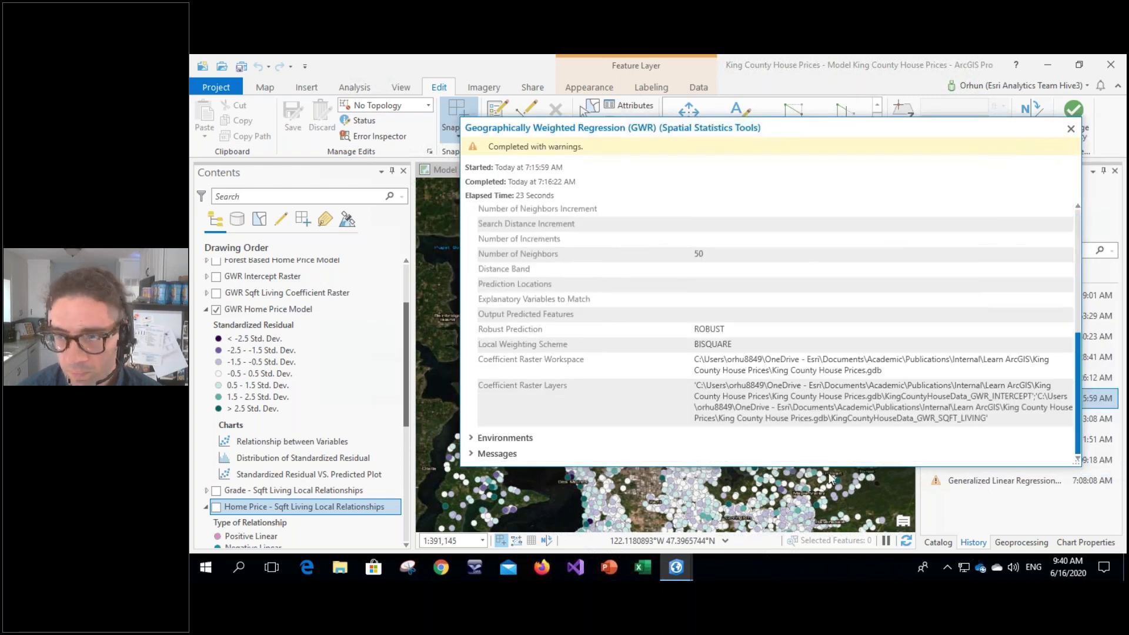
click(499, 455)
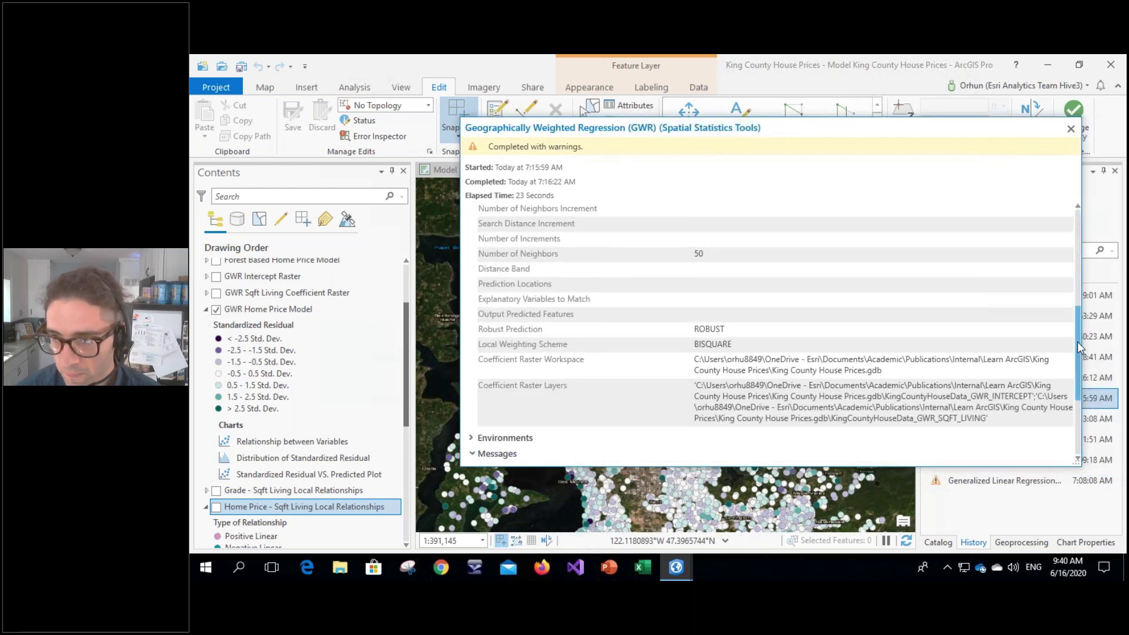
click(1079, 414)
click(1079, 415)
scroll(689, 415, down, 3)
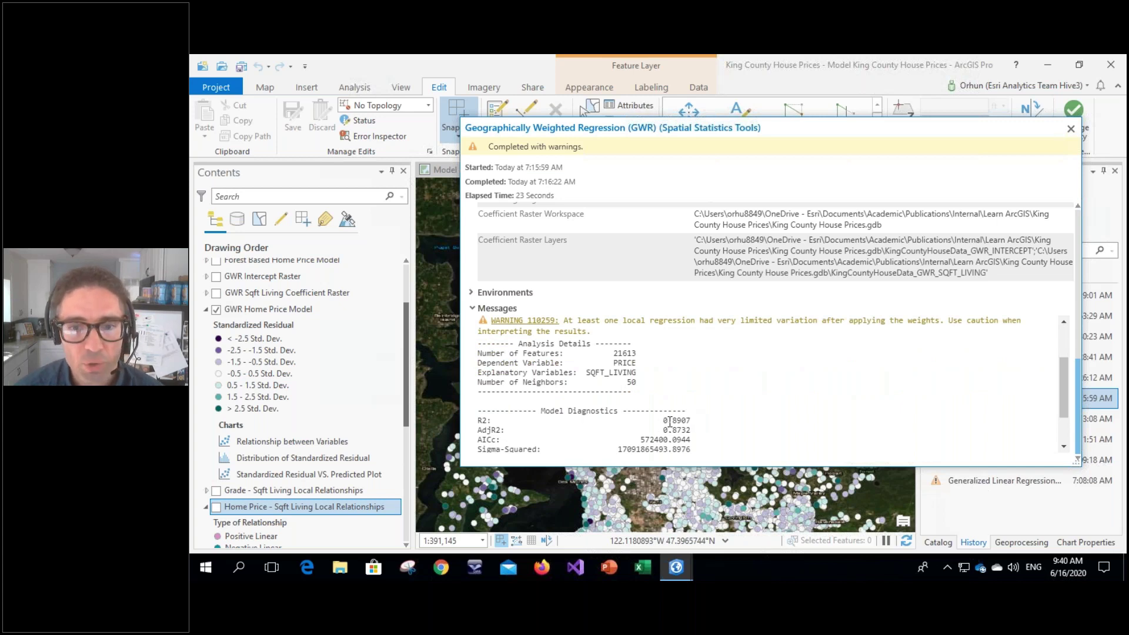
Examine the R2 value and the other model diagnostics of the geographically weighted regression, and close the run details.
drag(670, 421, 687, 423)
right_click(691, 425)
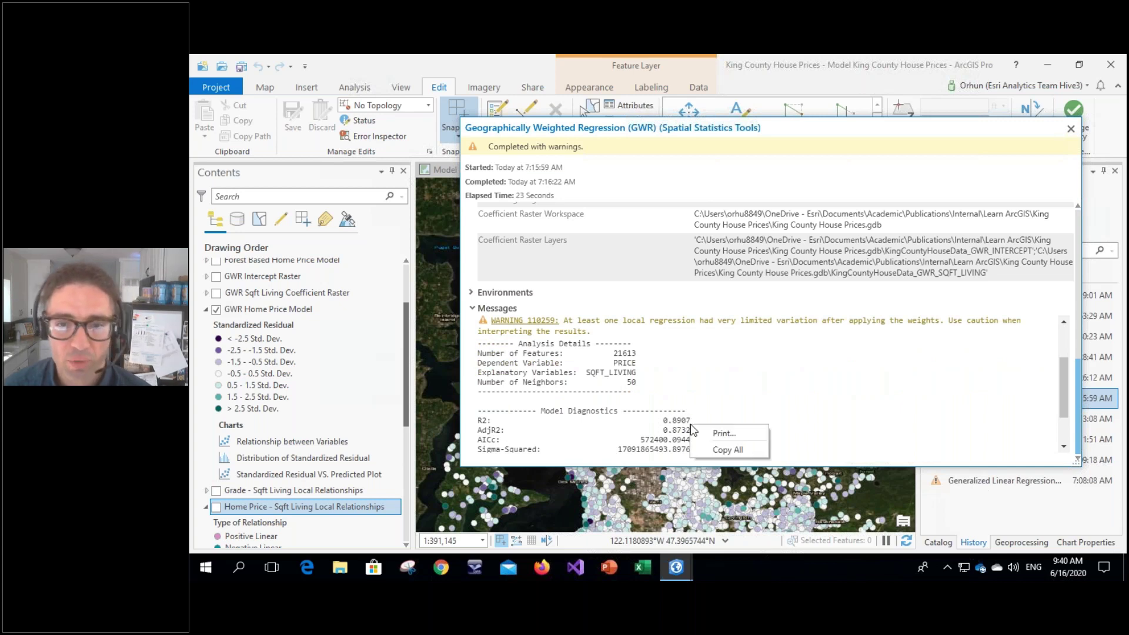
click(688, 420)
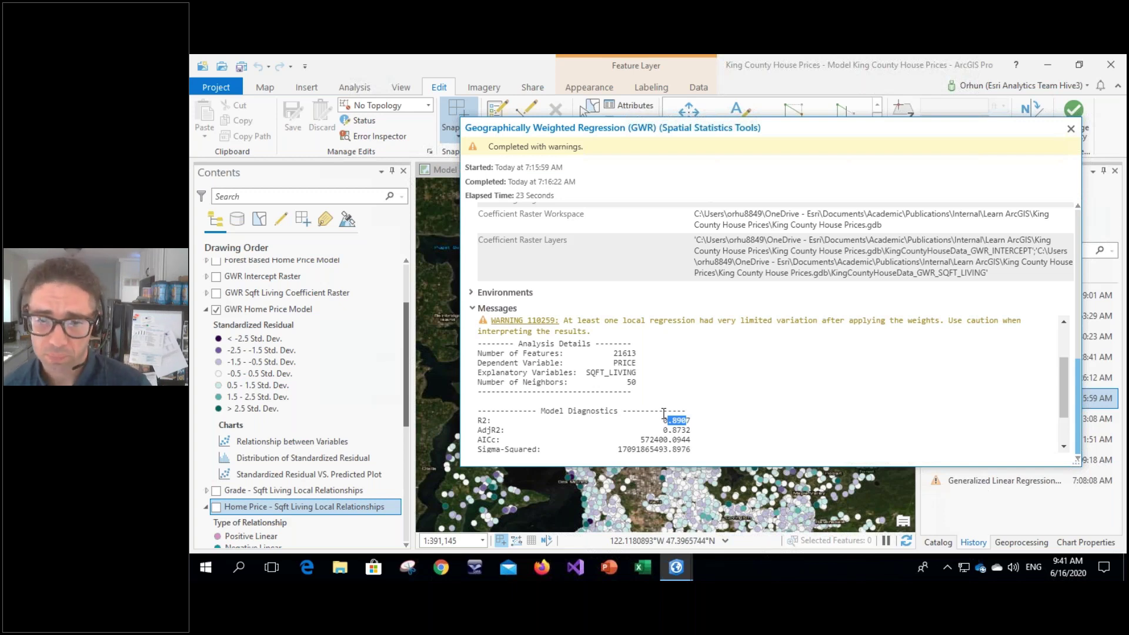
scroll(665, 413, down, 2)
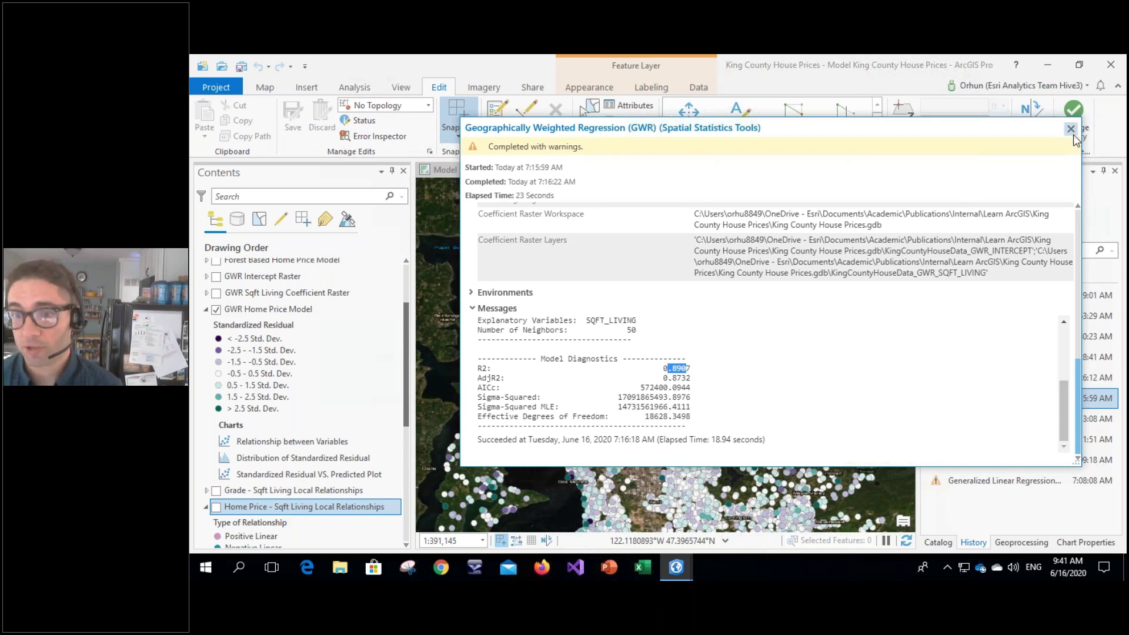
scroll(728, 410, up, 3)
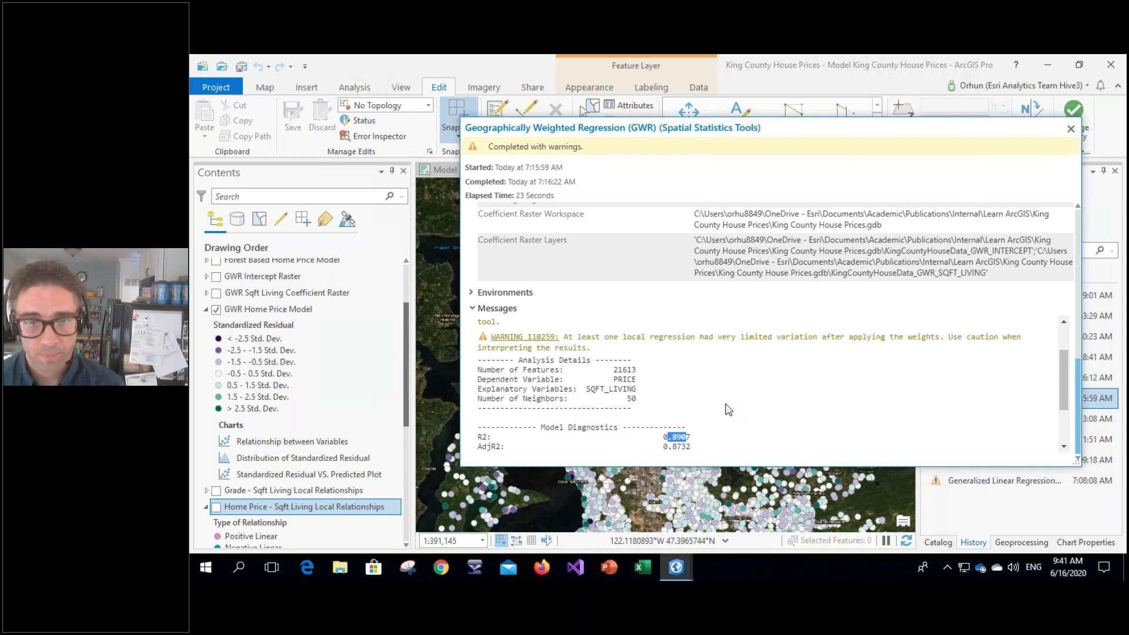
scroll(728, 409, up, 2)
click(1070, 128)
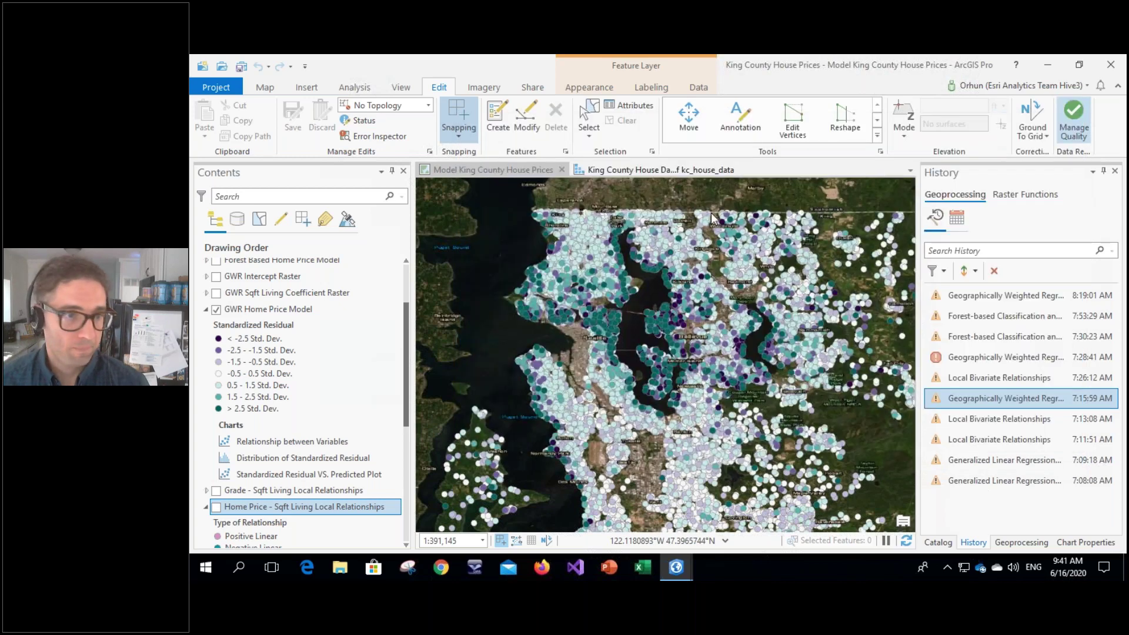
Show the GWR Intercept Raster in place of the GWR Home Price Model layer and expand the raster's legend.
click(216, 310)
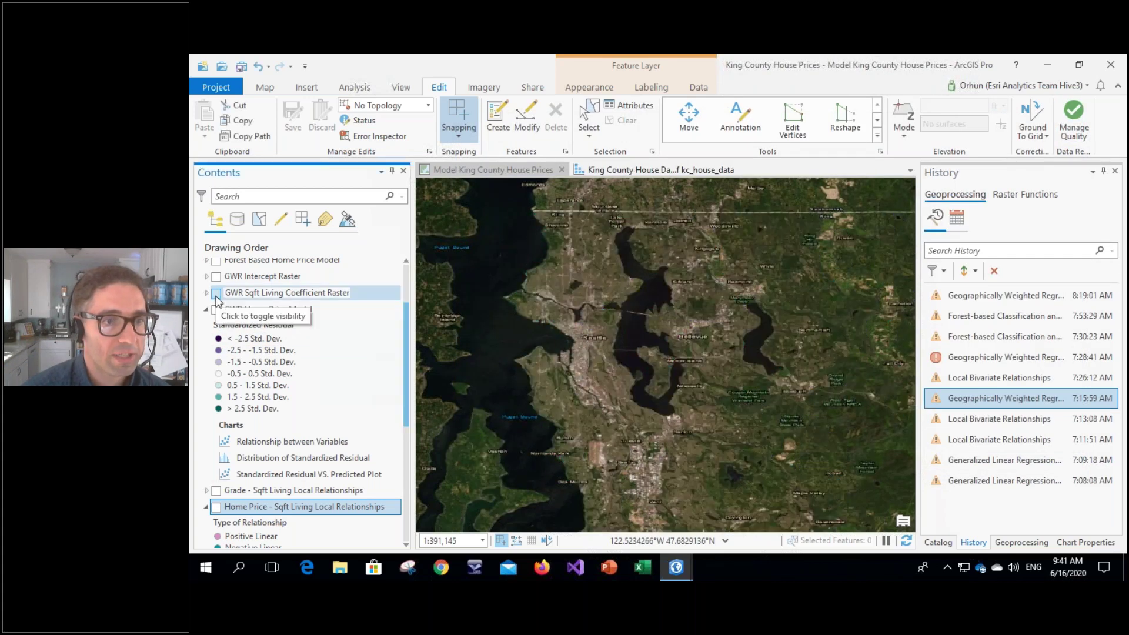
click(217, 277)
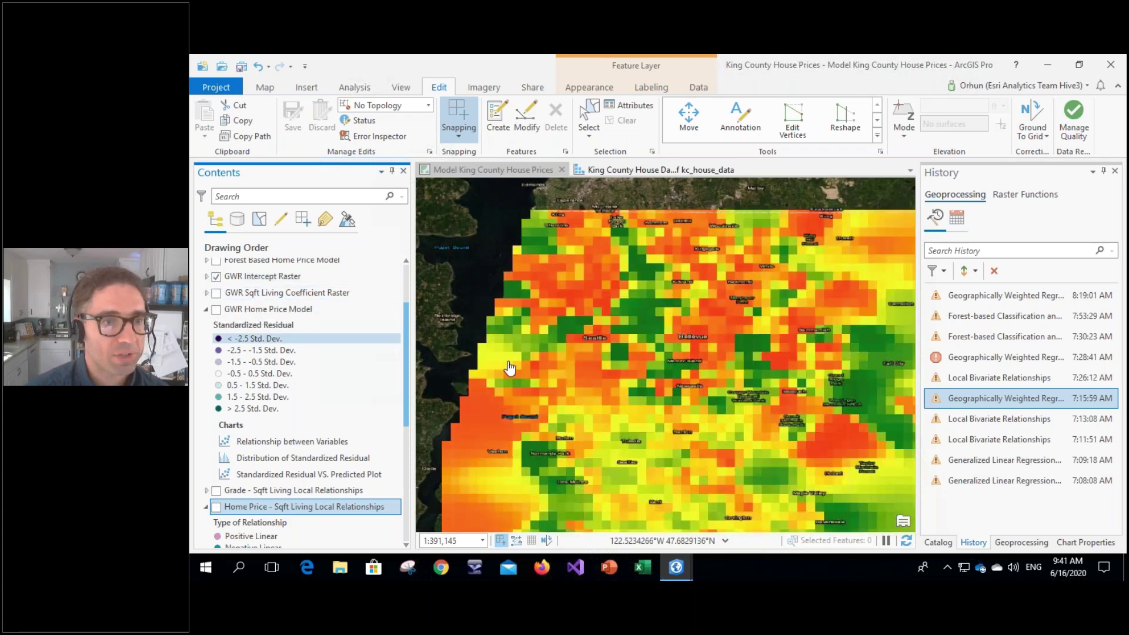
drag(710, 429, 703, 424)
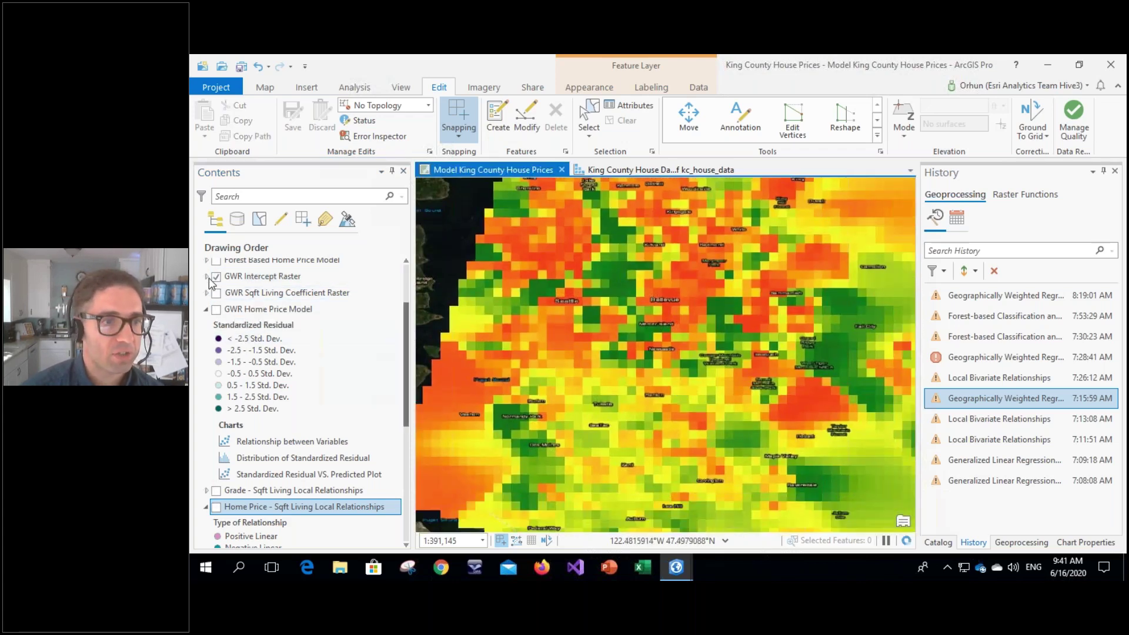
click(207, 276)
scroll(558, 351, down, 2)
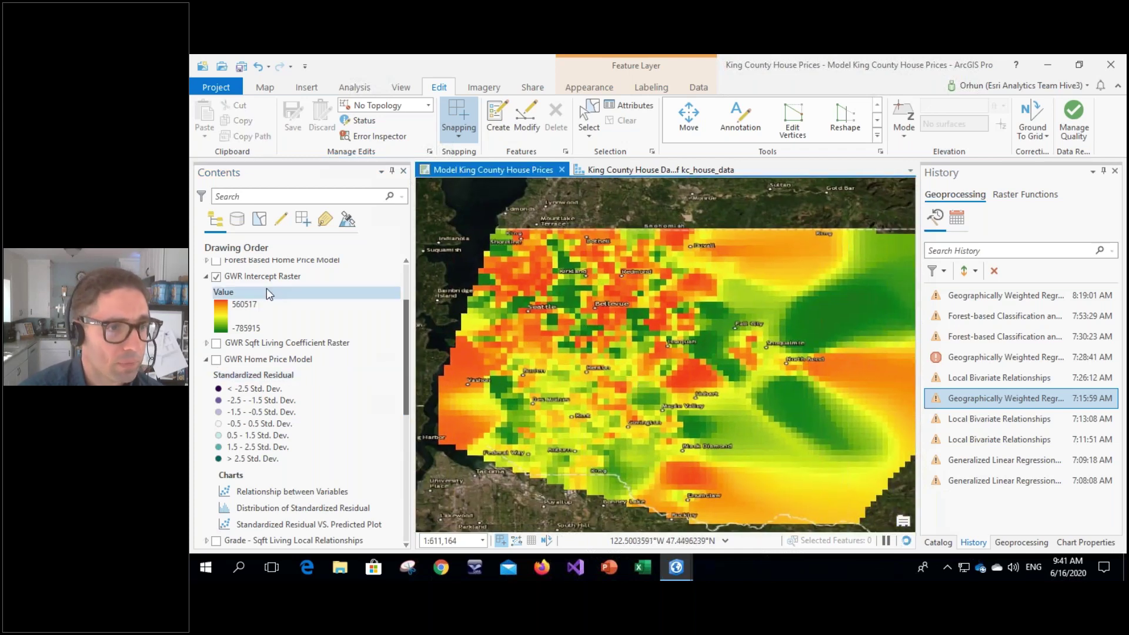
Show the GWR Sqft Living Coefficient Raster in place of the GWR Intercept Raster.
click(216, 344)
click(216, 276)
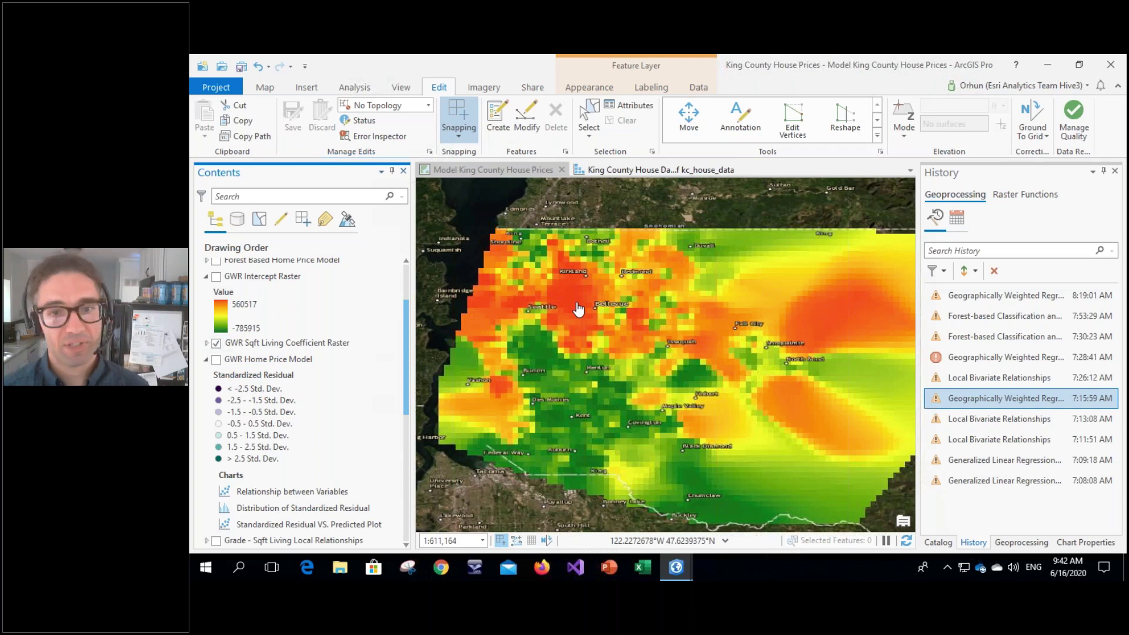
Hide the GWR Sqft Living Coefficient Raster and collapse the GWR Intercept Raster and GWR Home Price Model legends.
click(217, 344)
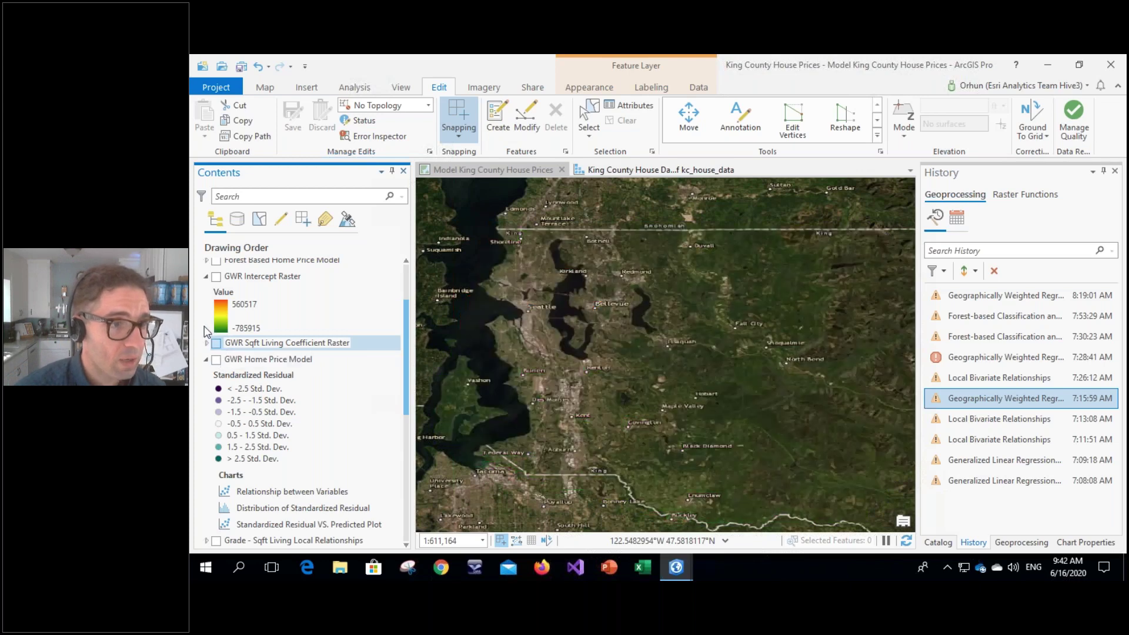
click(207, 276)
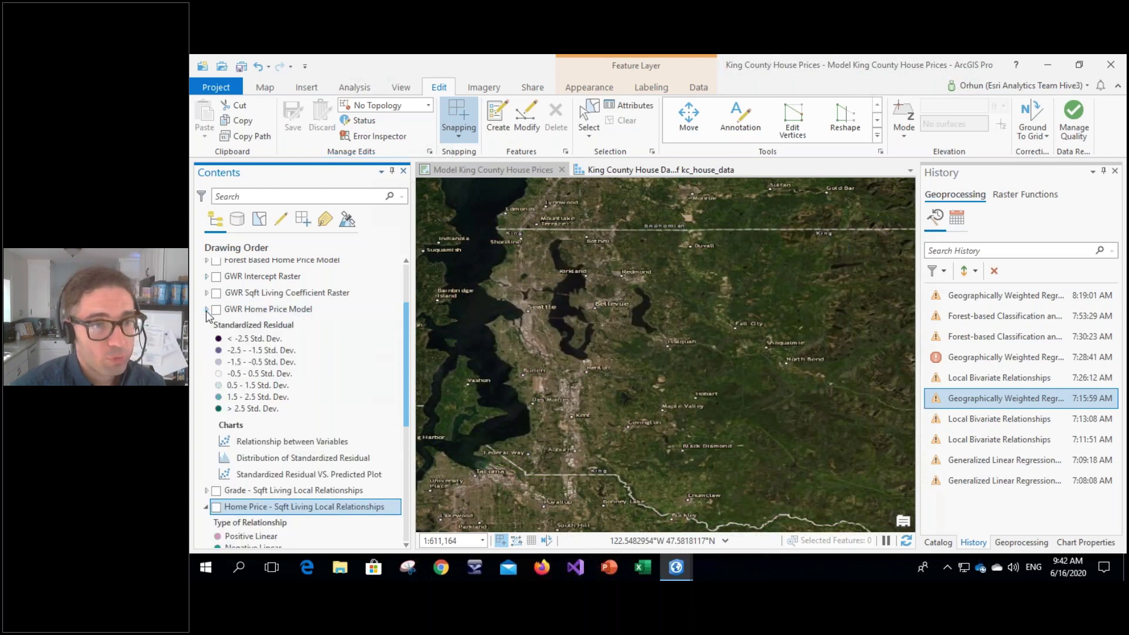
click(207, 310)
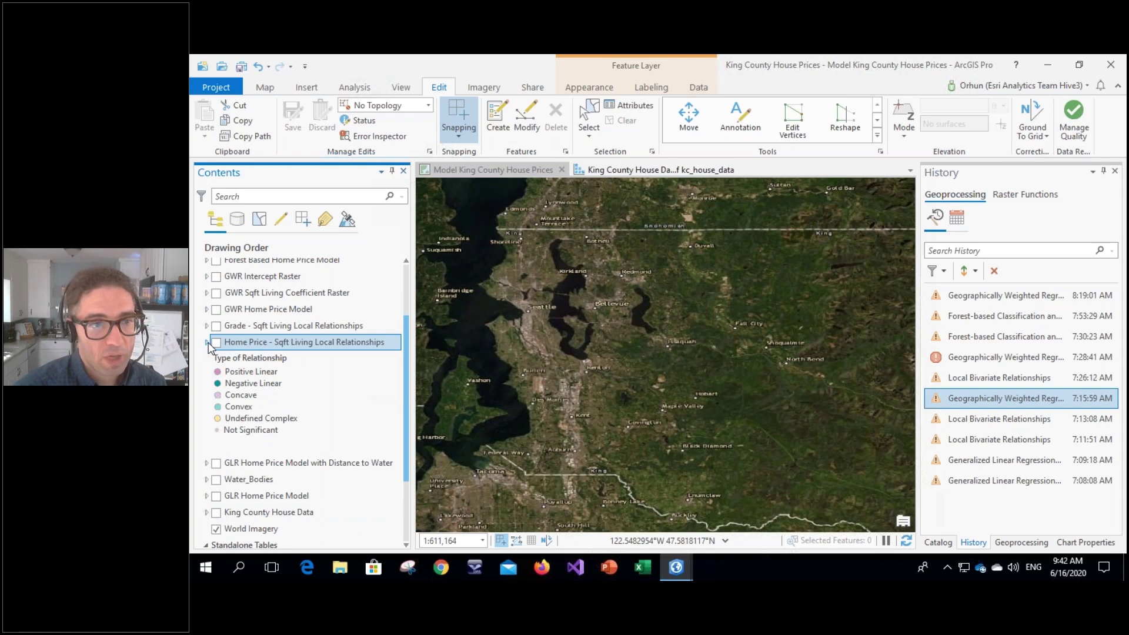
Collapse the Home Price - Sqft Living Local Relationships legend and review the parameters of the 7:30:23 AM Forest-based Classification and Regression run.
click(207, 342)
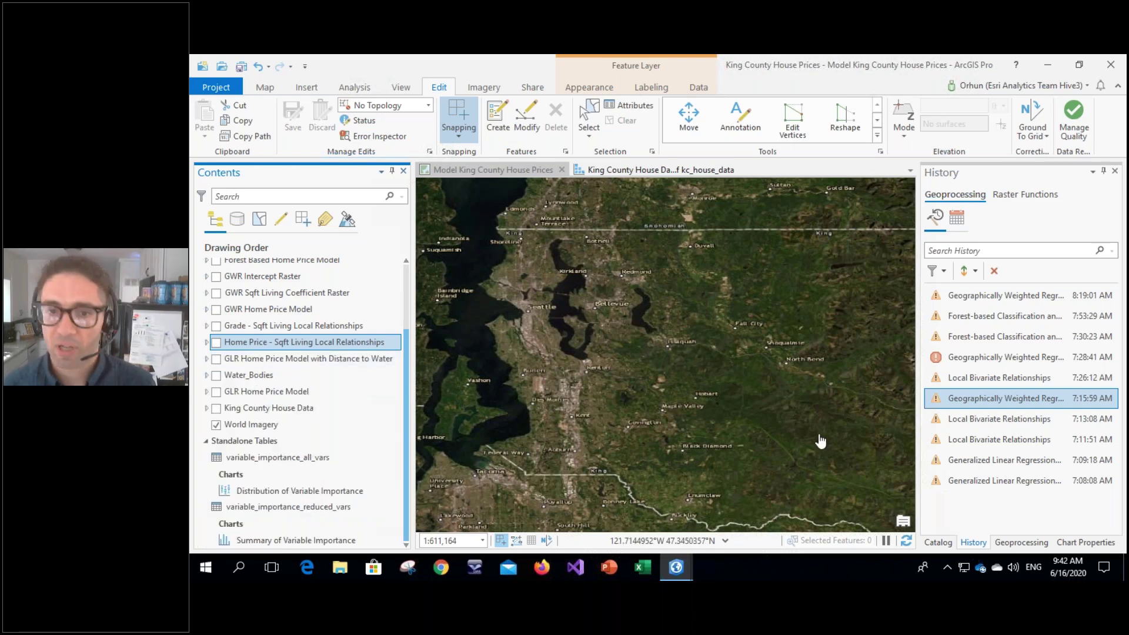
mouse_move(997, 406)
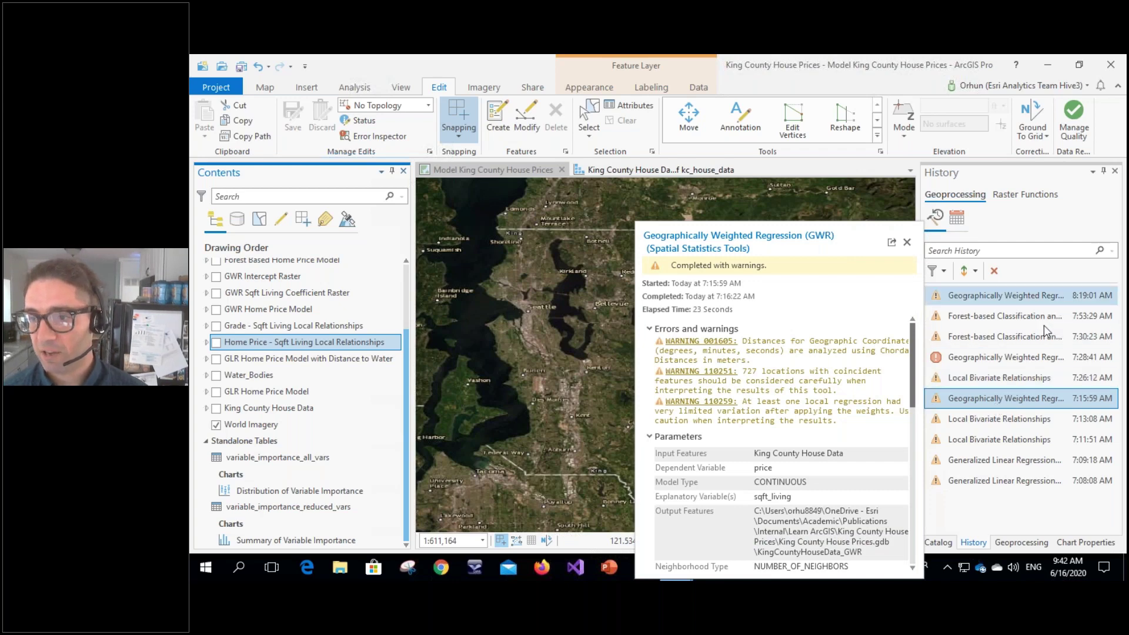
mouse_move(1028, 336)
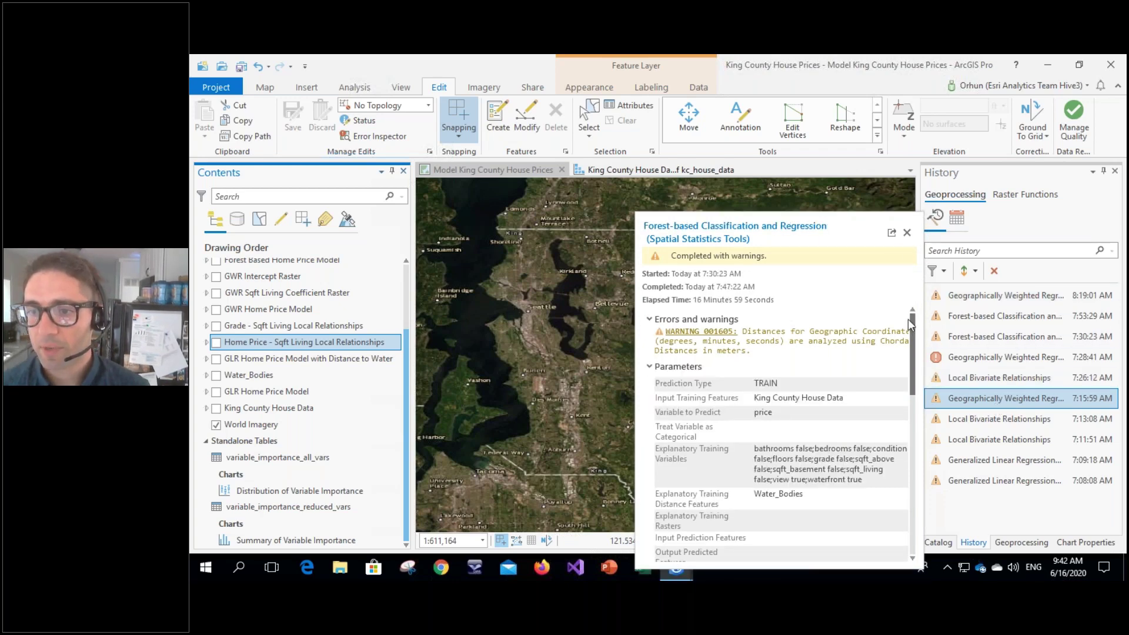
click(892, 235)
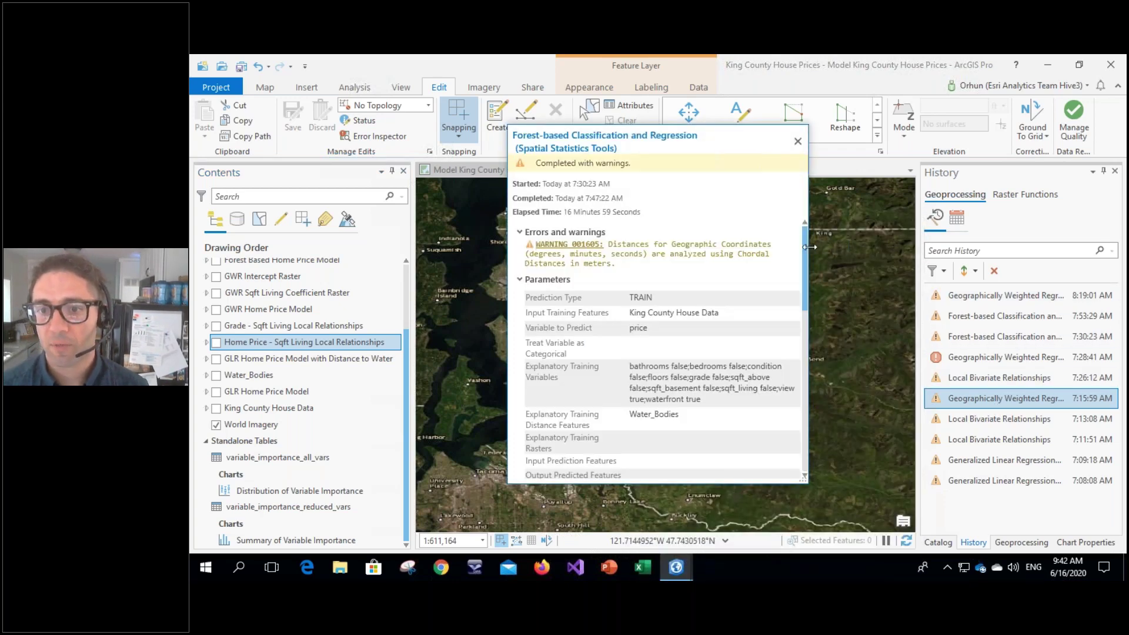
drag(876, 251, 1063, 411)
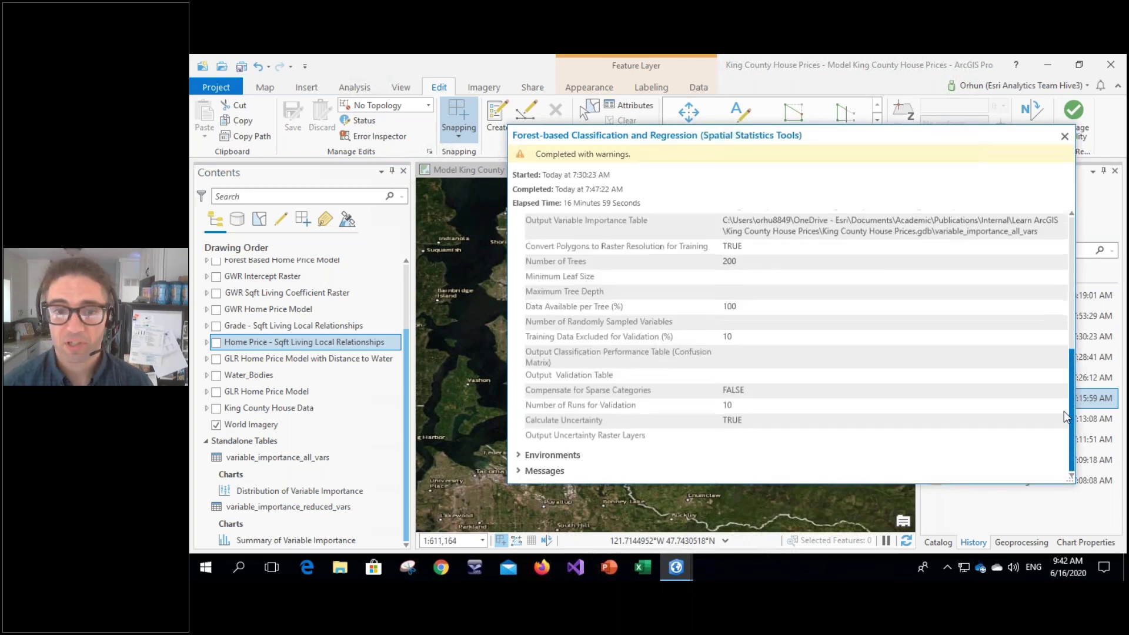
click(1064, 136)
Reopen the 7:30:23 AM Forest-based Classification and Regression run as a tool and review its training variables and distance features.
double_click(968, 338)
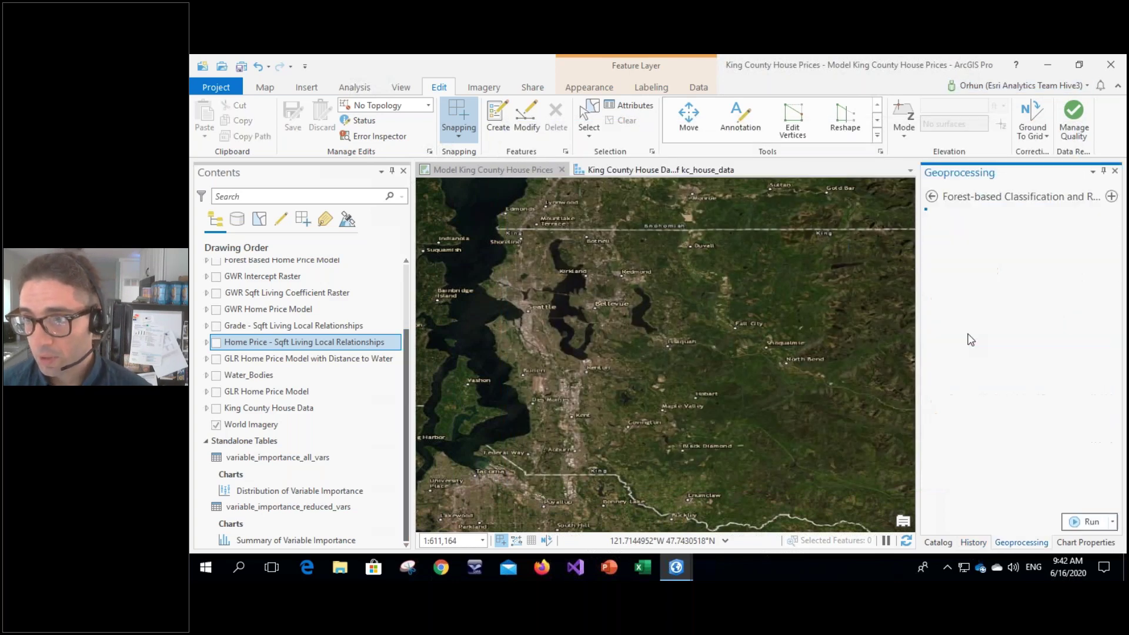
drag(914, 296, 873, 296)
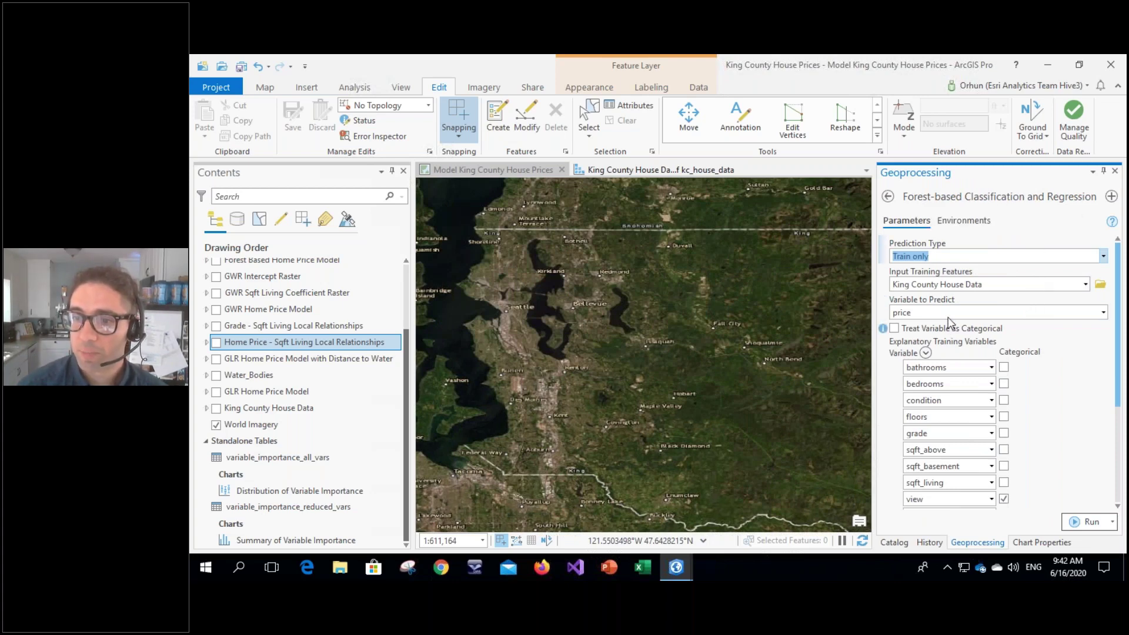
scroll(1119, 329, down, 3)
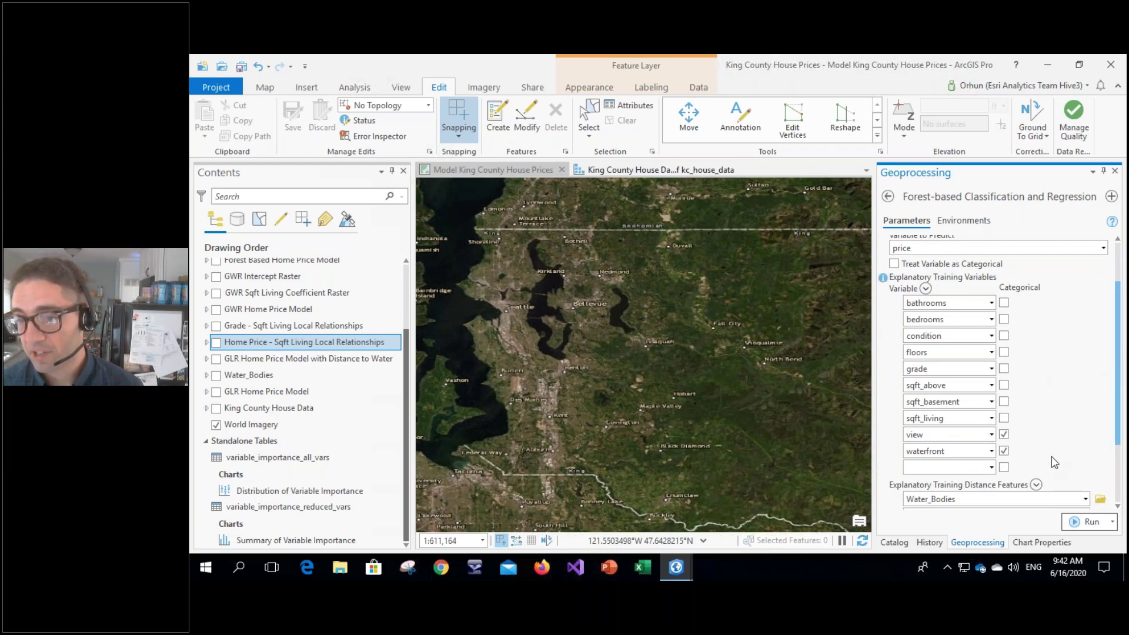
drag(1120, 424, 1120, 484)
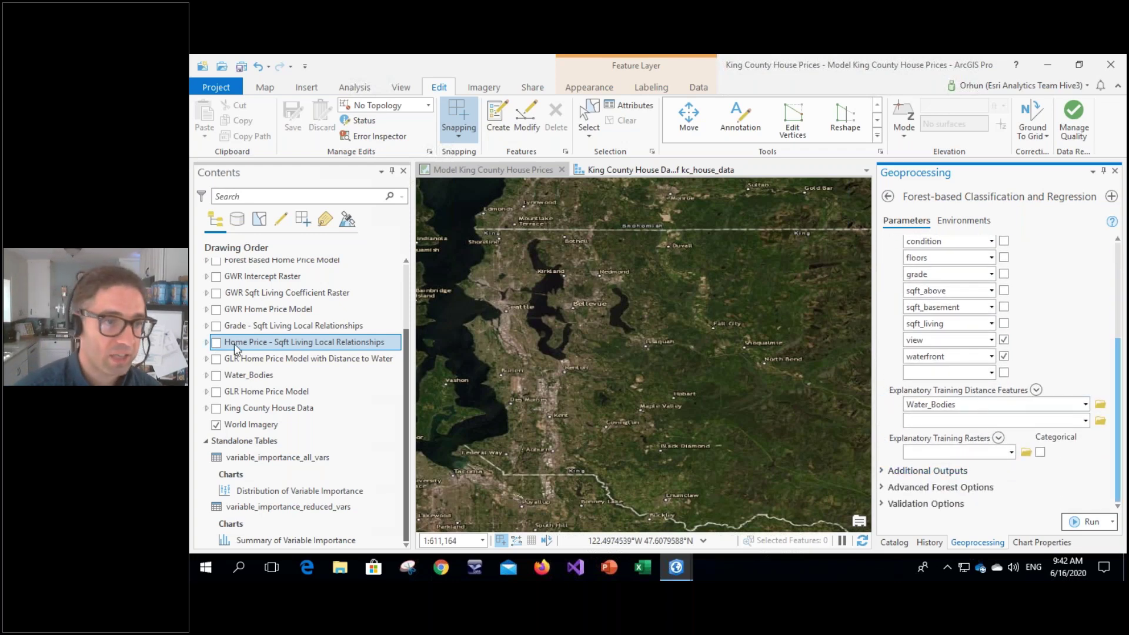
Show the Forest Based Home Price Model layer and check the validation options of the Forest-based Classification and Regression tool.
drag(407, 335, 415, 271)
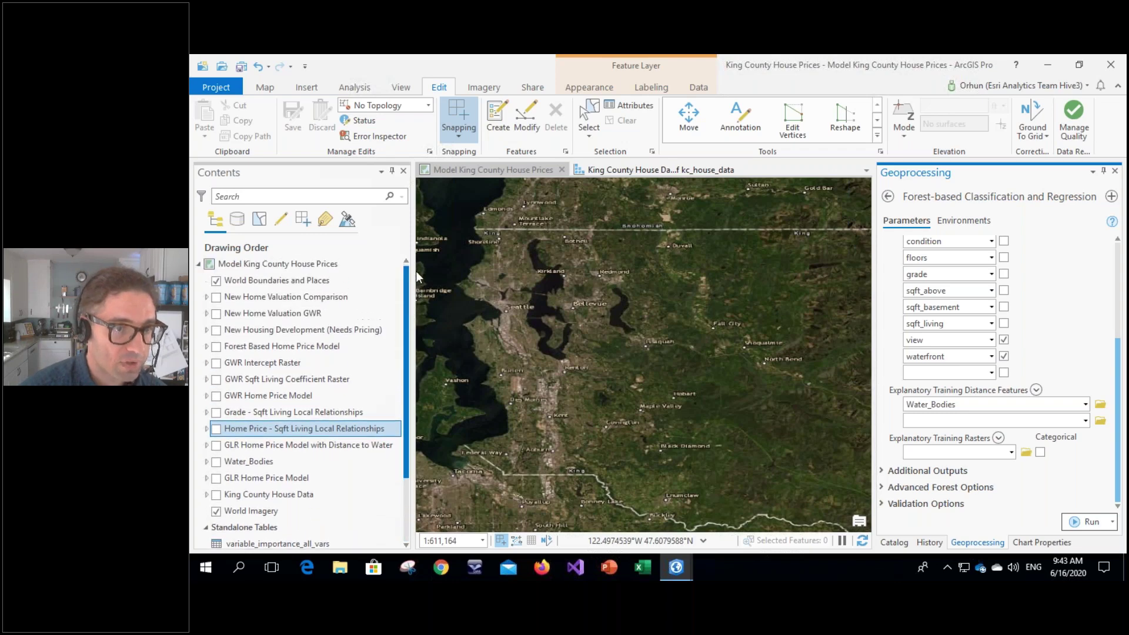
click(216, 348)
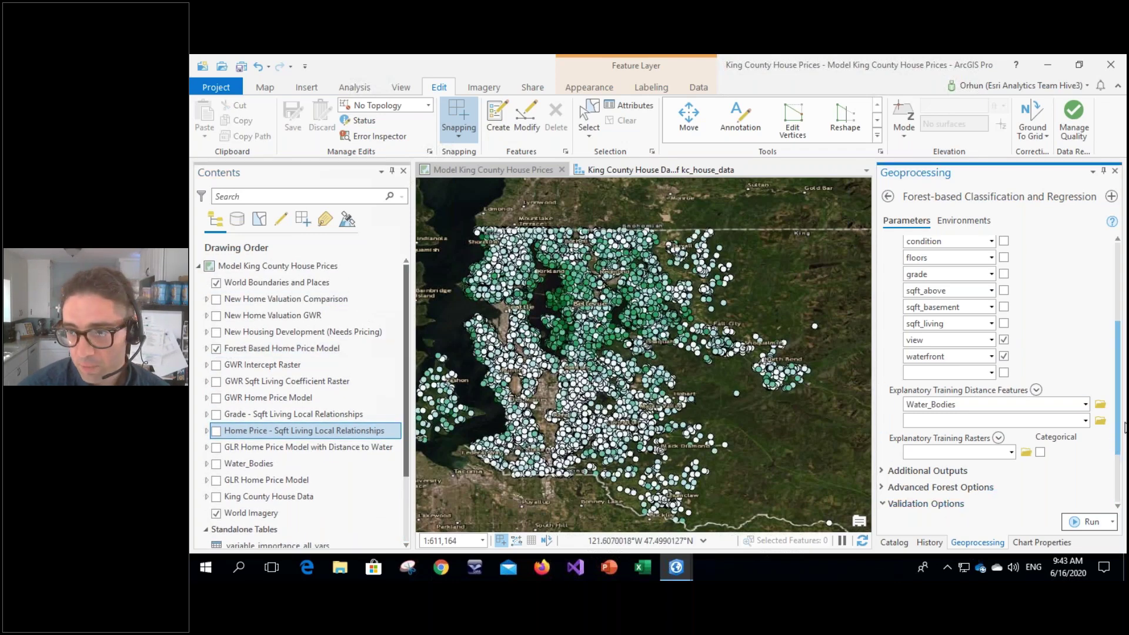
click(995, 504)
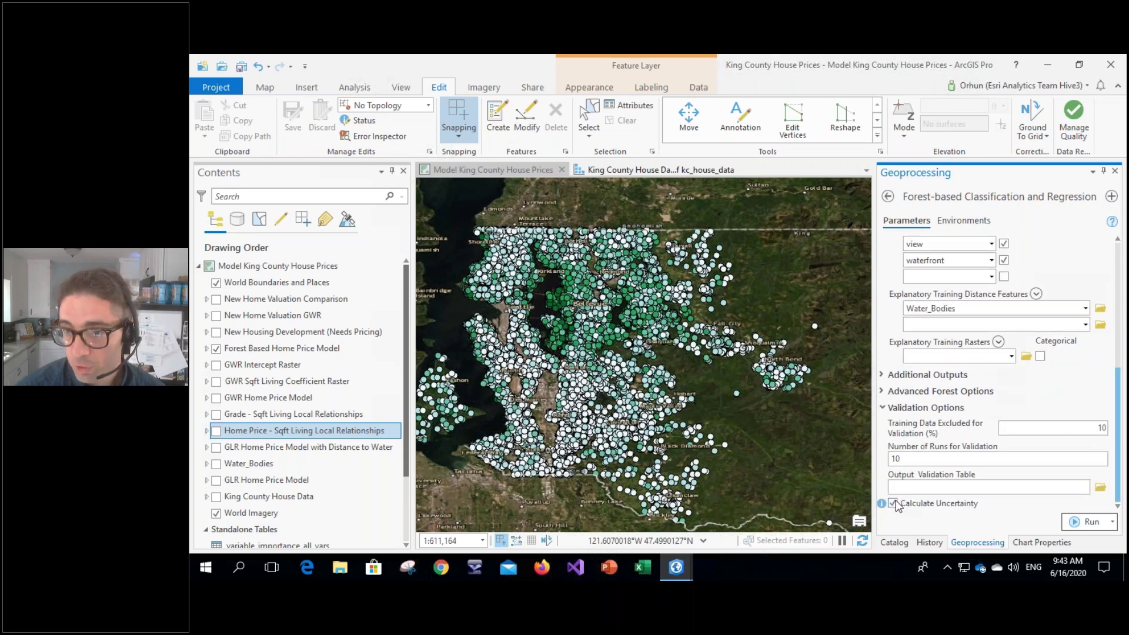
click(926, 408)
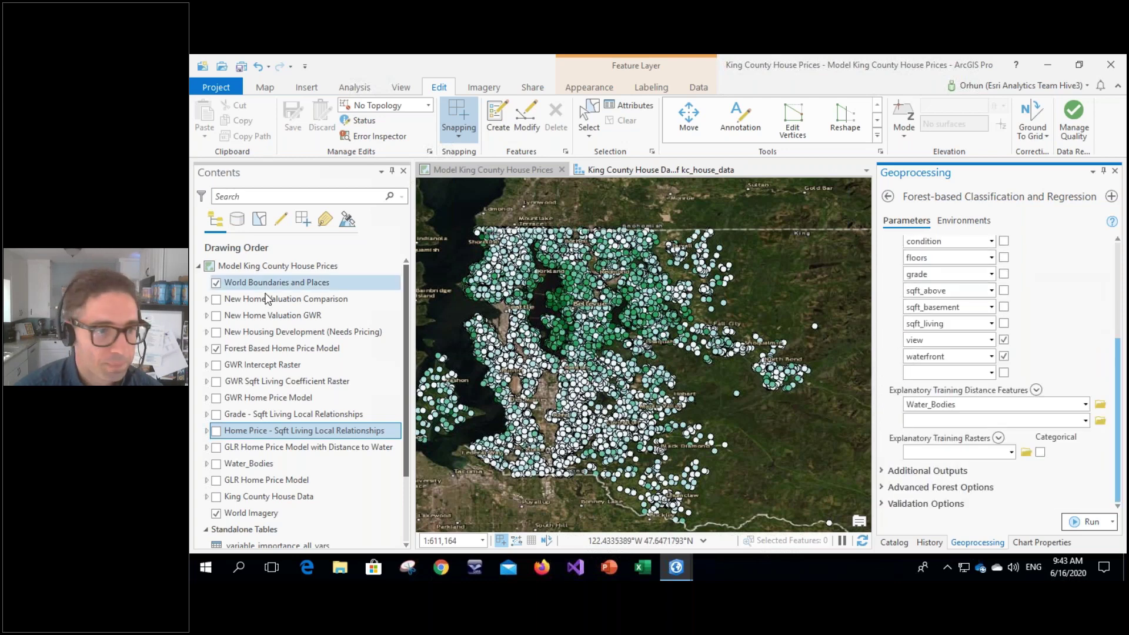
Expand the Forest Based Home Price Model layer and view its Prediction Interval chart with more room for the plot.
click(206, 349)
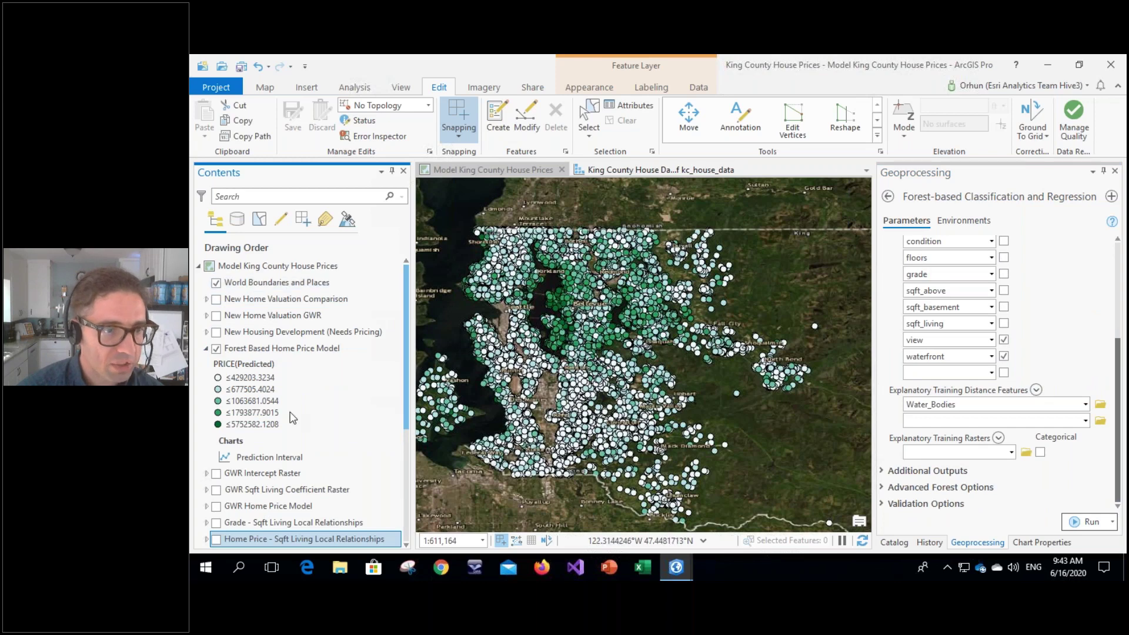
click(277, 458)
double_click(277, 459)
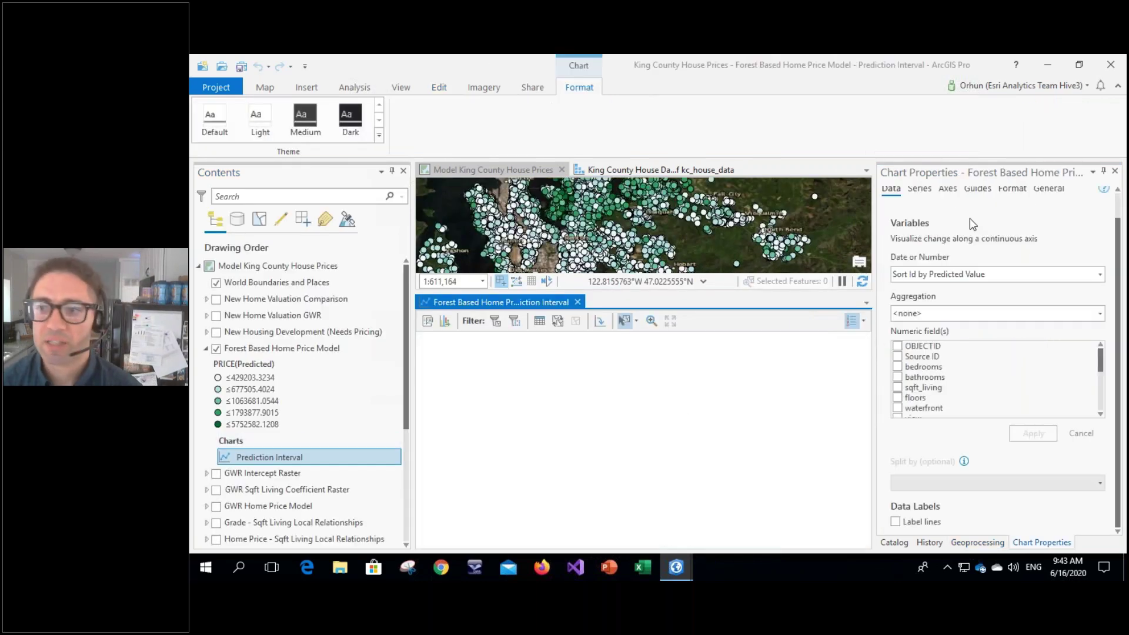
drag(875, 352, 933, 353)
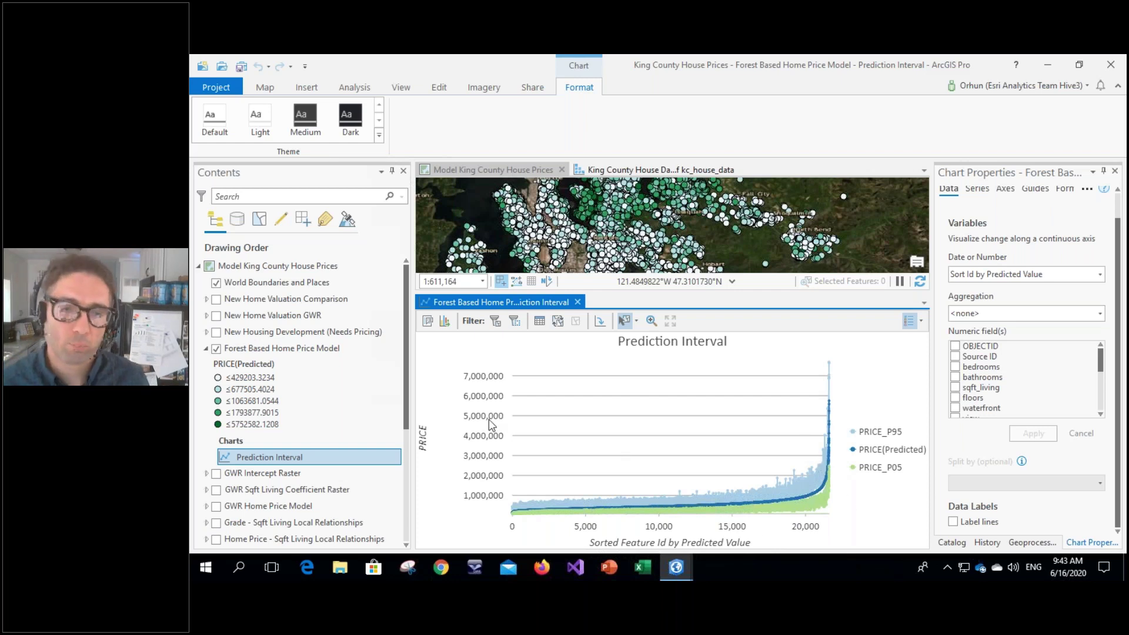
Examine the grade and sqft_living boxes in the Distribution of Variable Importance chart of variable_importance_all_vars, and close the chart.
scroll(376, 488, down, 4)
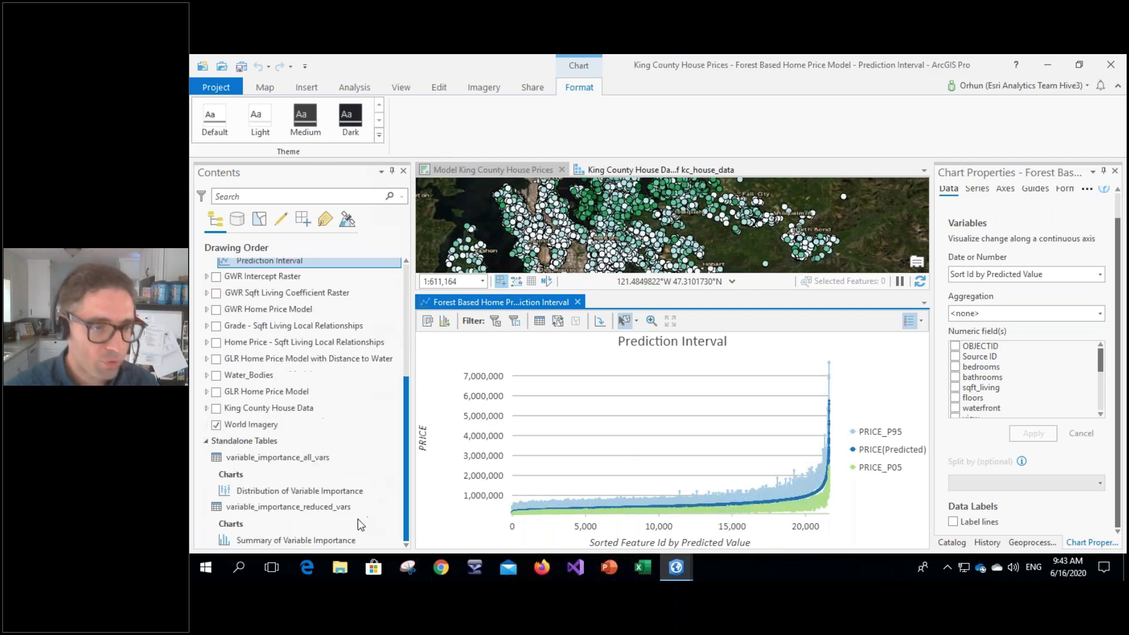
click(313, 495)
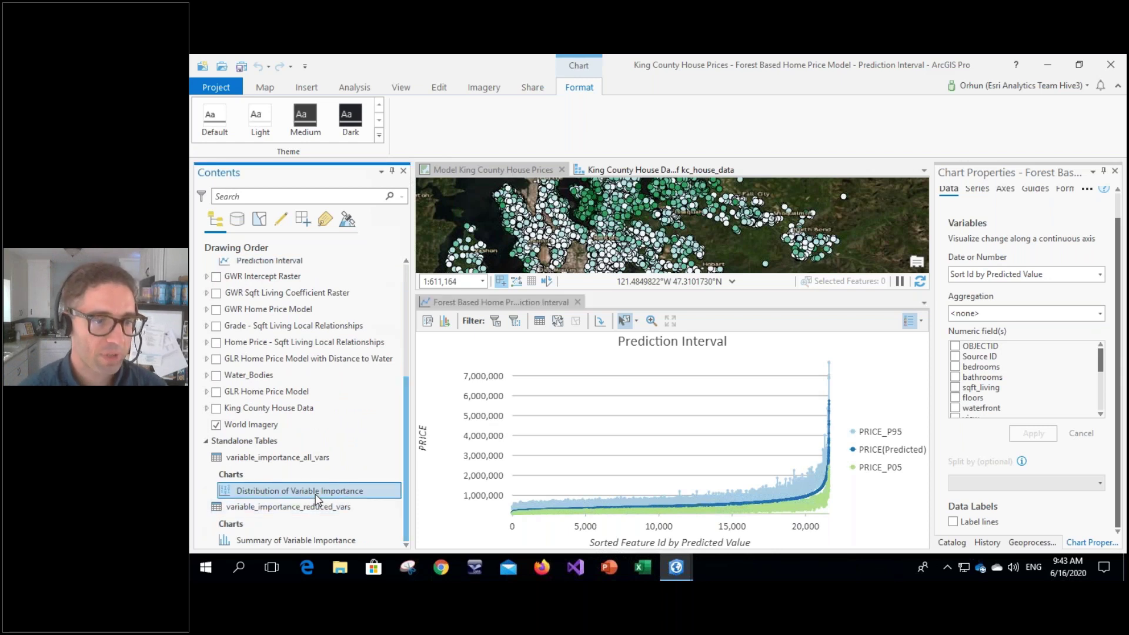
double_click(317, 493)
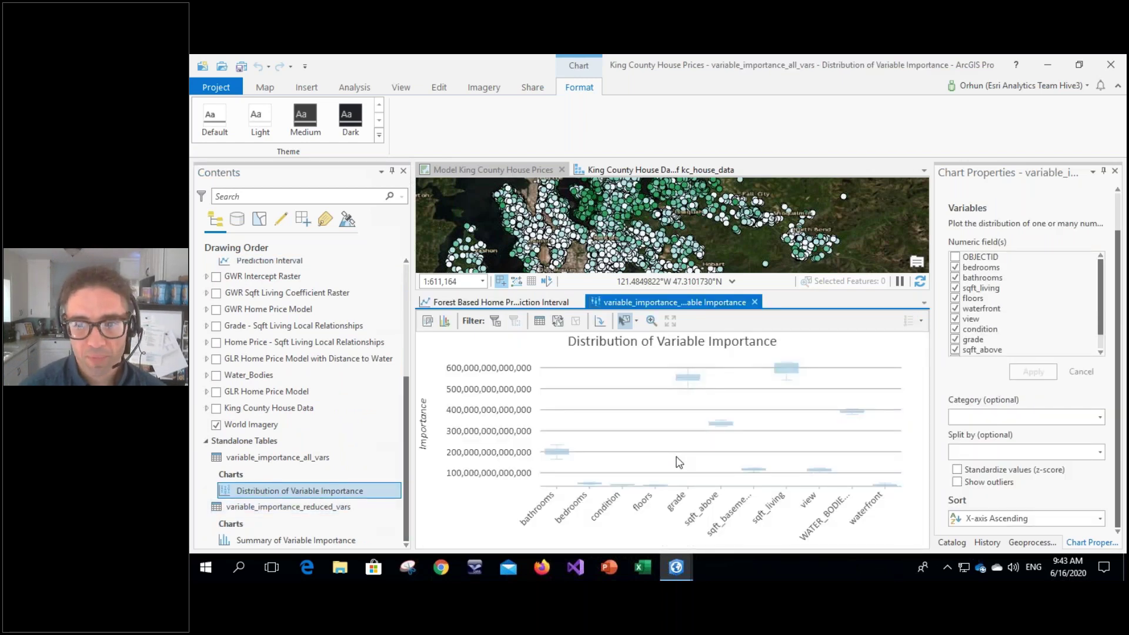
mouse_move(688, 377)
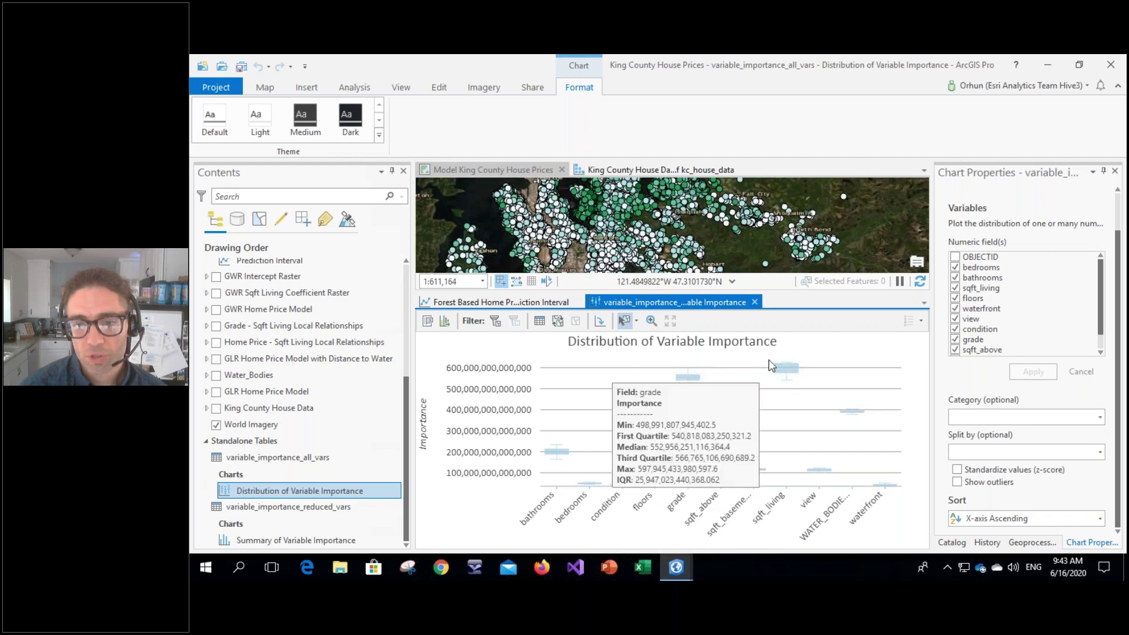
mouse_move(793, 381)
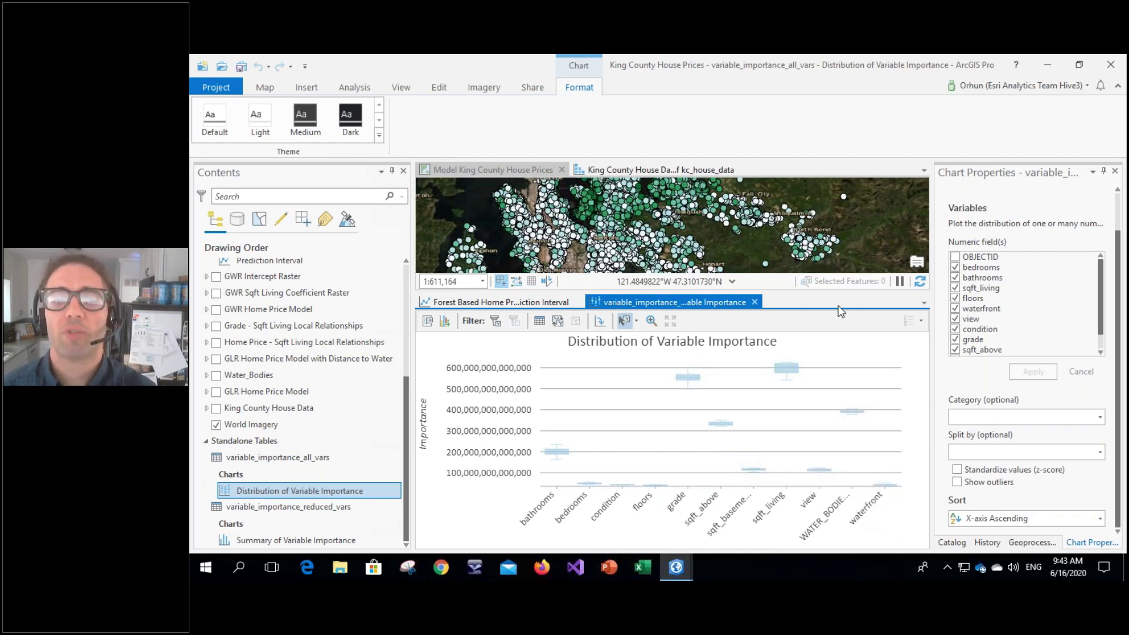
click(756, 305)
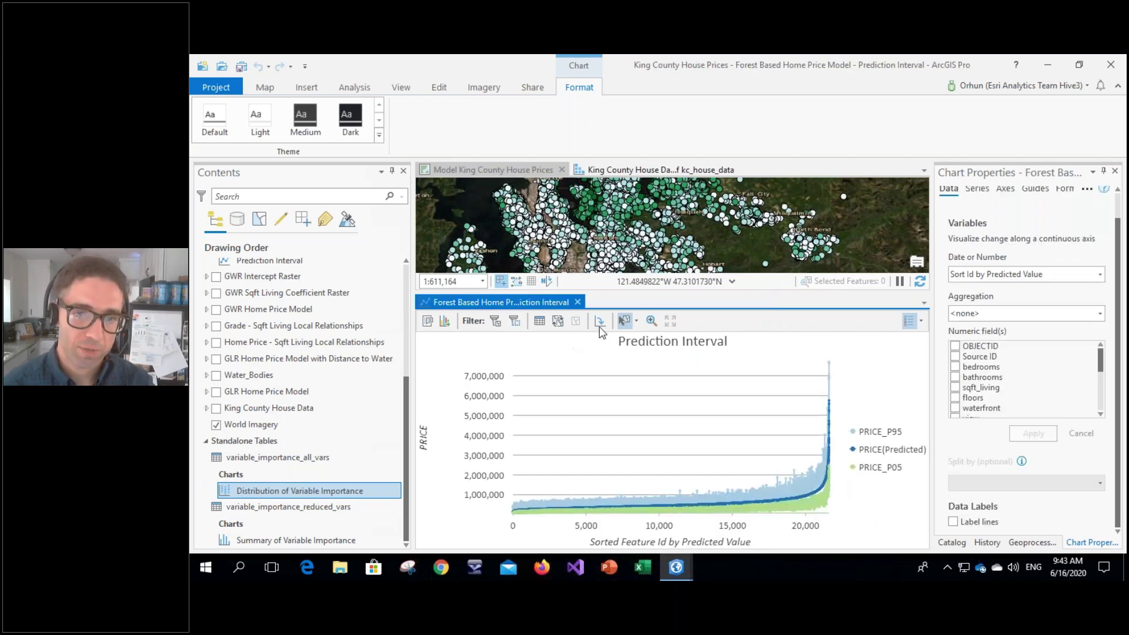
Show and zoom to the New Housing Development (Needs Pricing) layer, and inspect the attributes of one of its homes.
click(1036, 543)
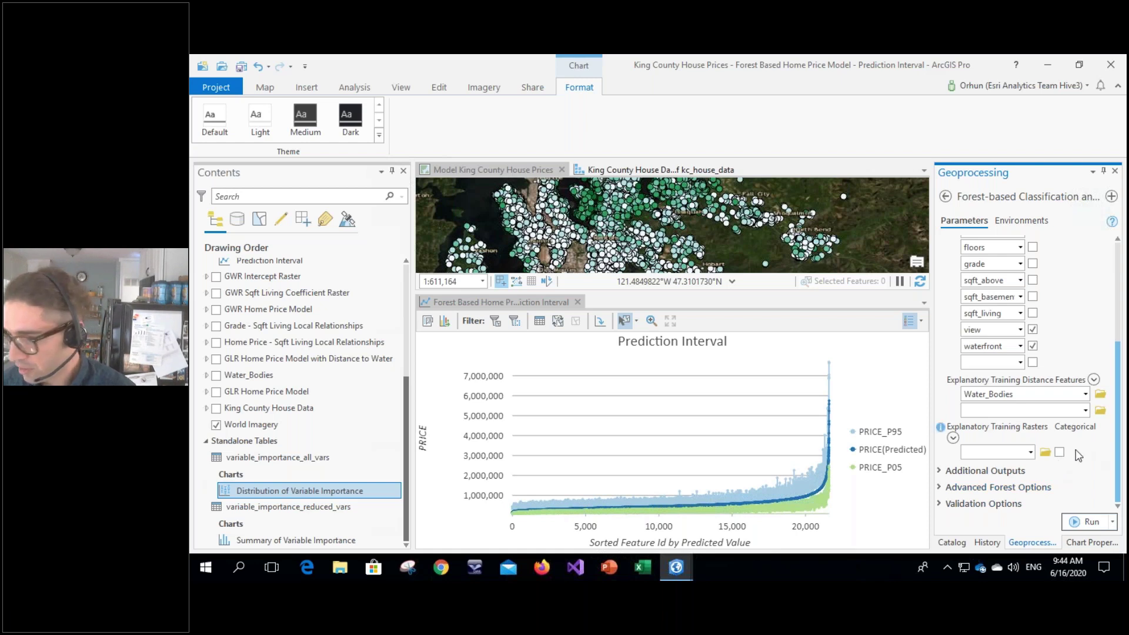
scroll(229, 311, up, 3)
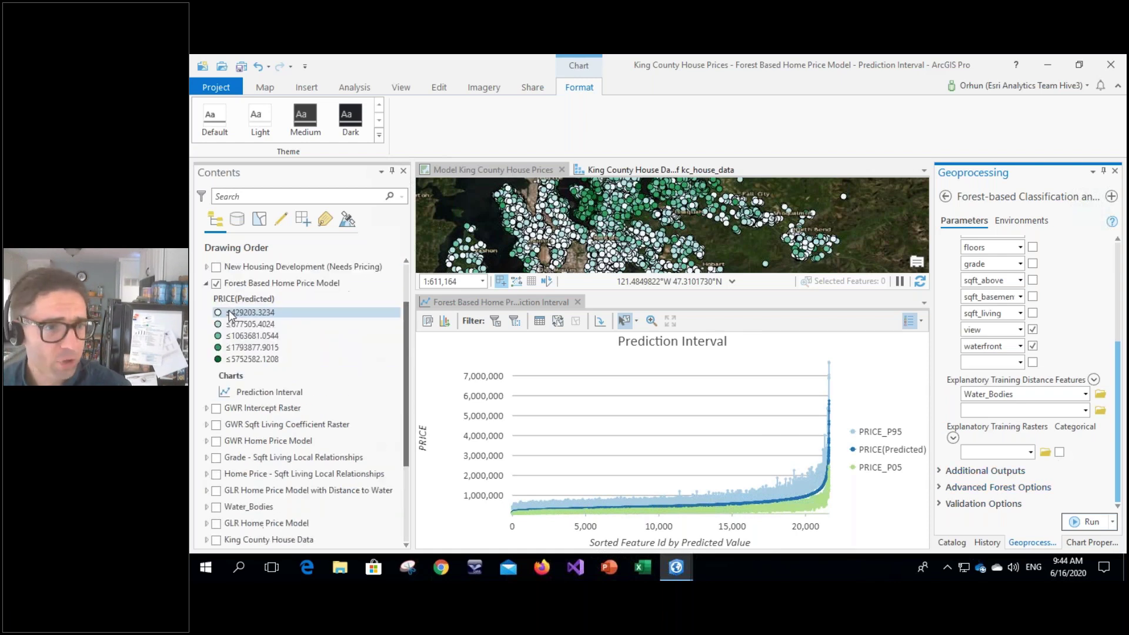
scroll(229, 311, up, 2)
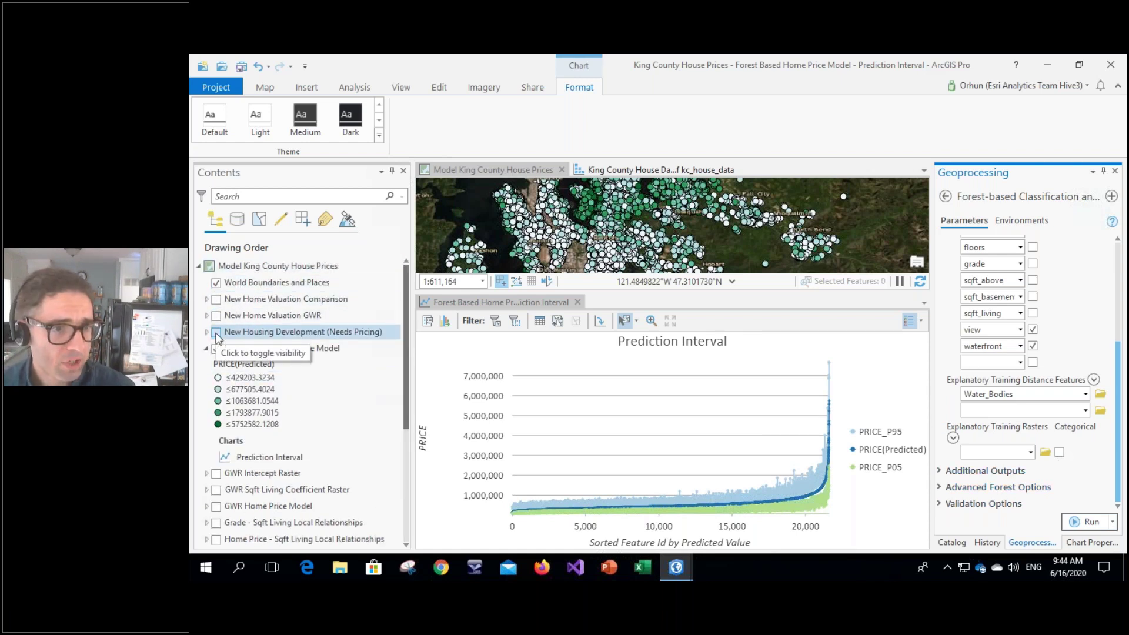
click(217, 332)
right_click(261, 331)
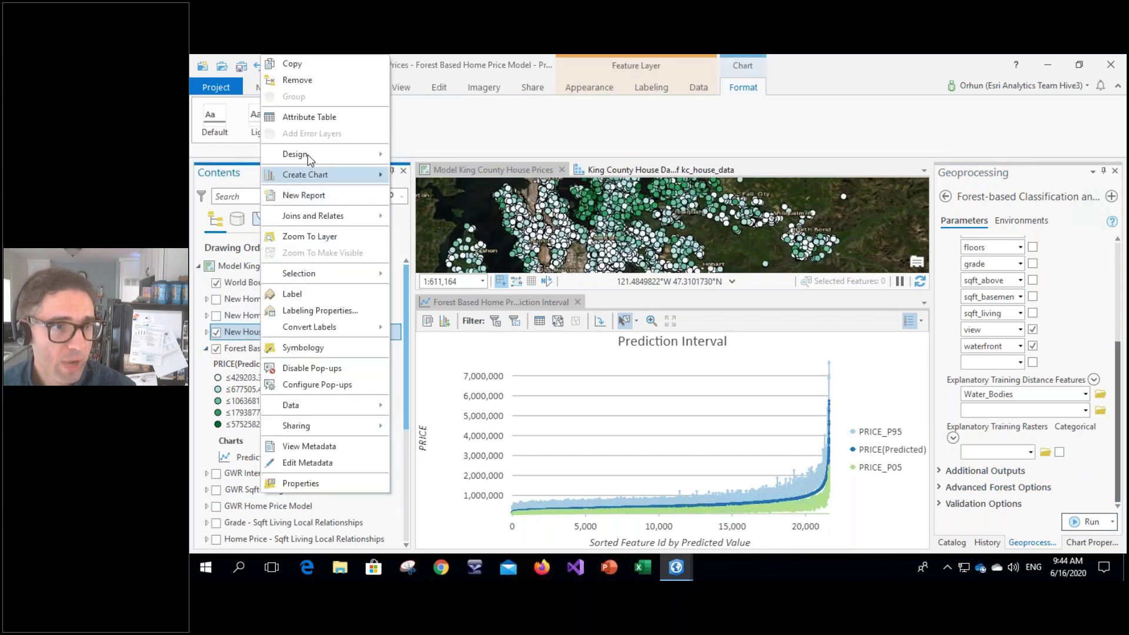
click(303, 236)
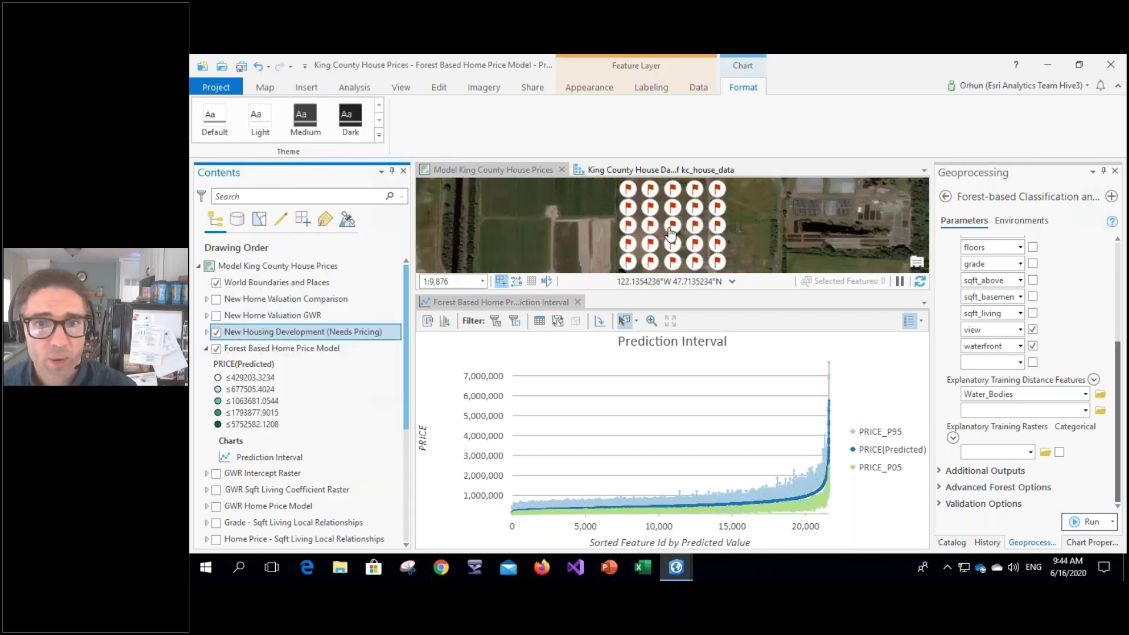
click(651, 233)
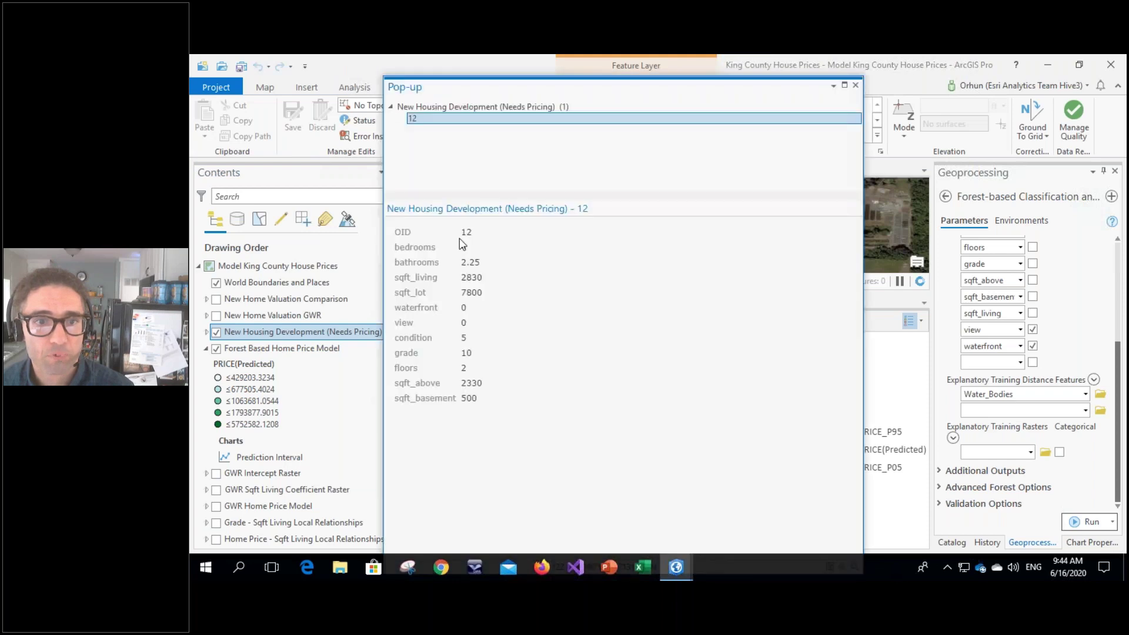
click(855, 86)
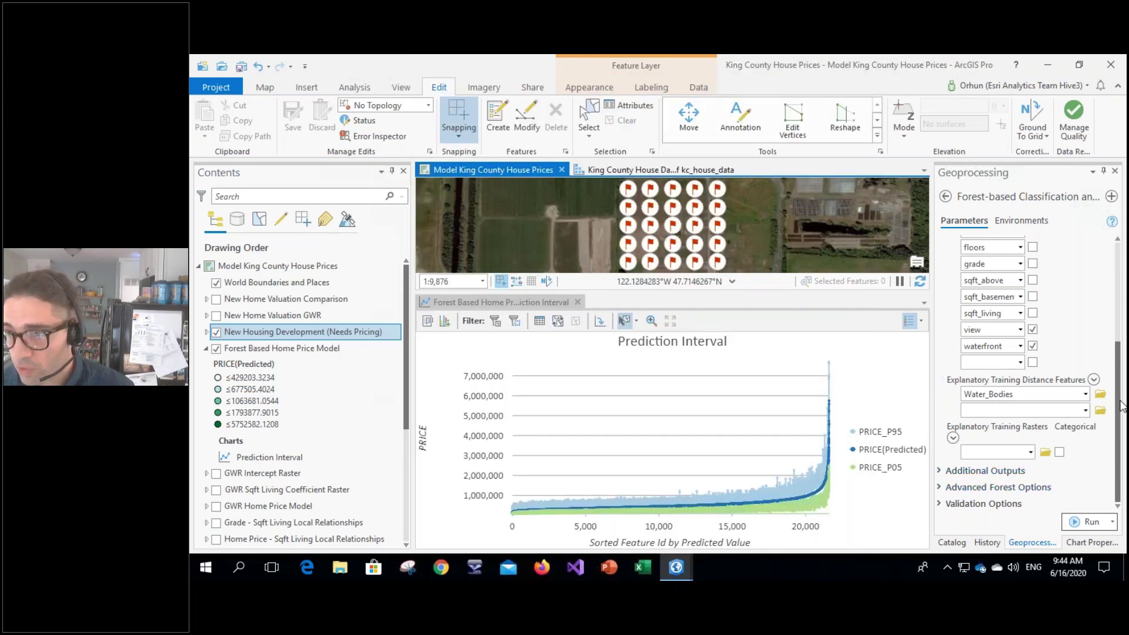
Set the forest tool's prediction type to Predict to features, with New Housing Development (Needs Pricing) as the input prediction features.
scroll(1035, 364, up, 5)
click(1104, 259)
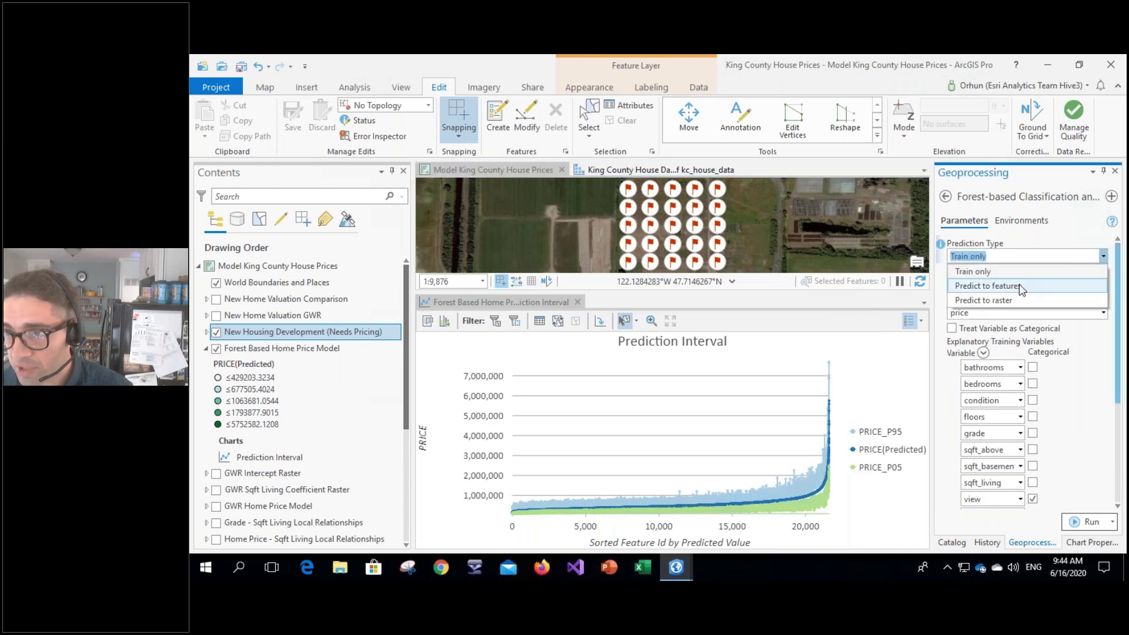
click(1000, 285)
scroll(1117, 340, down, 5)
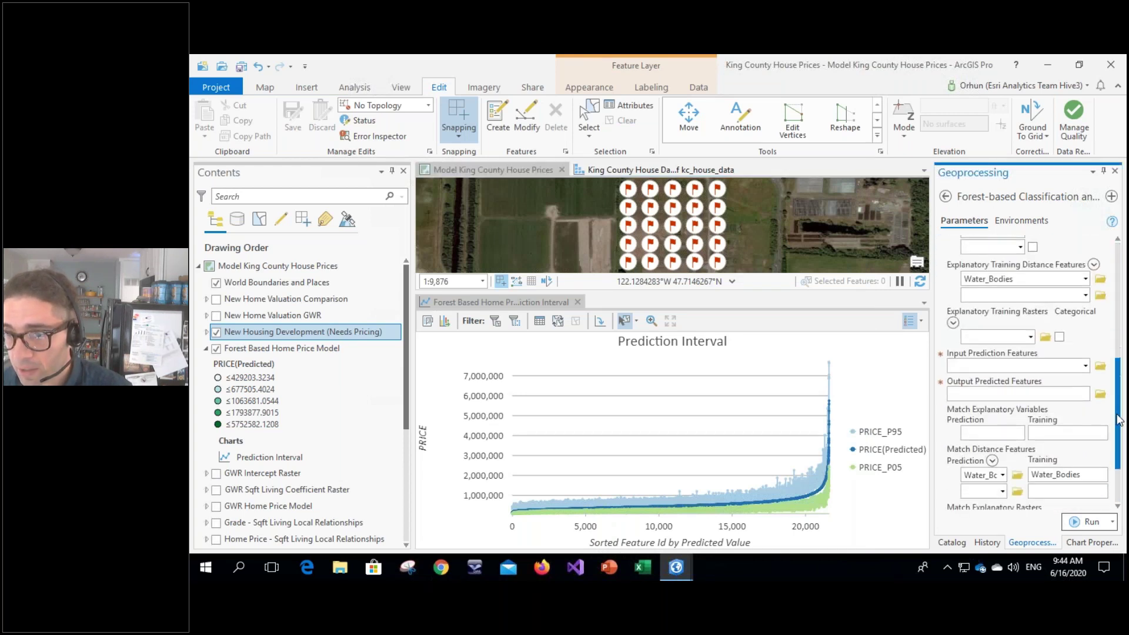
click(1085, 336)
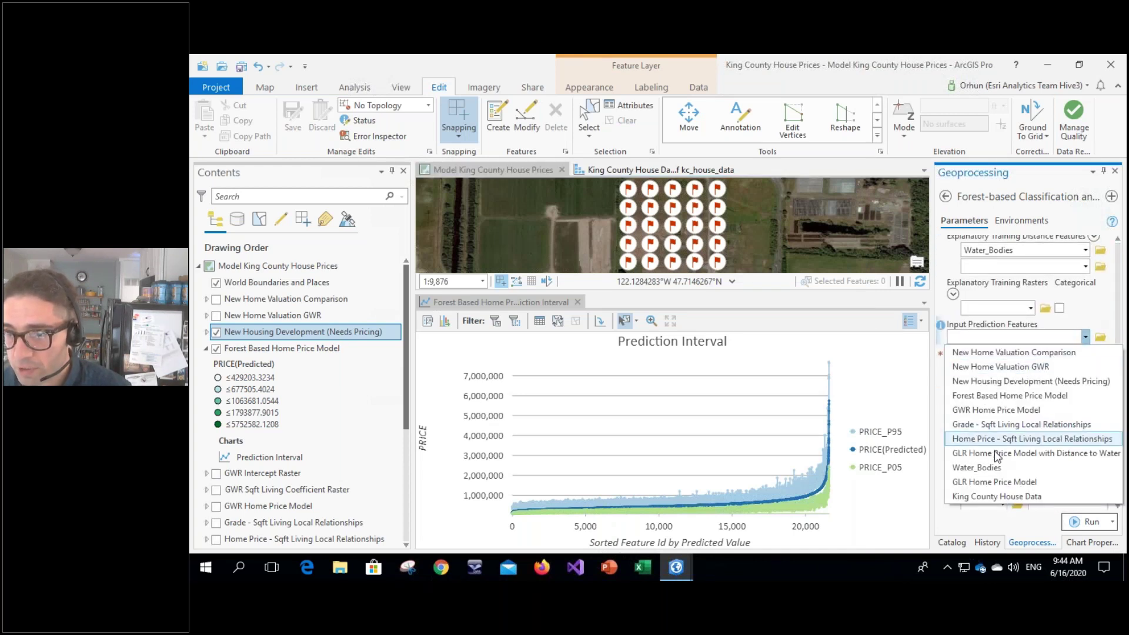
click(1020, 381)
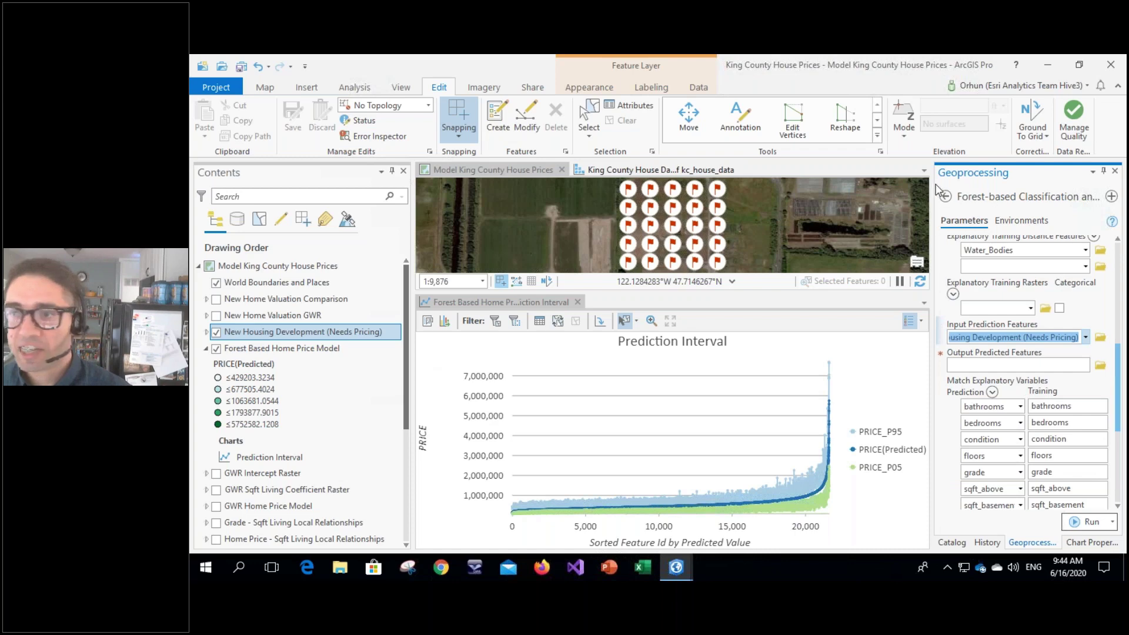
Close the Prediction Interval chart and show the New Home Valuation Comparison layer in place of New Housing Development (Needs Pricing).
click(578, 302)
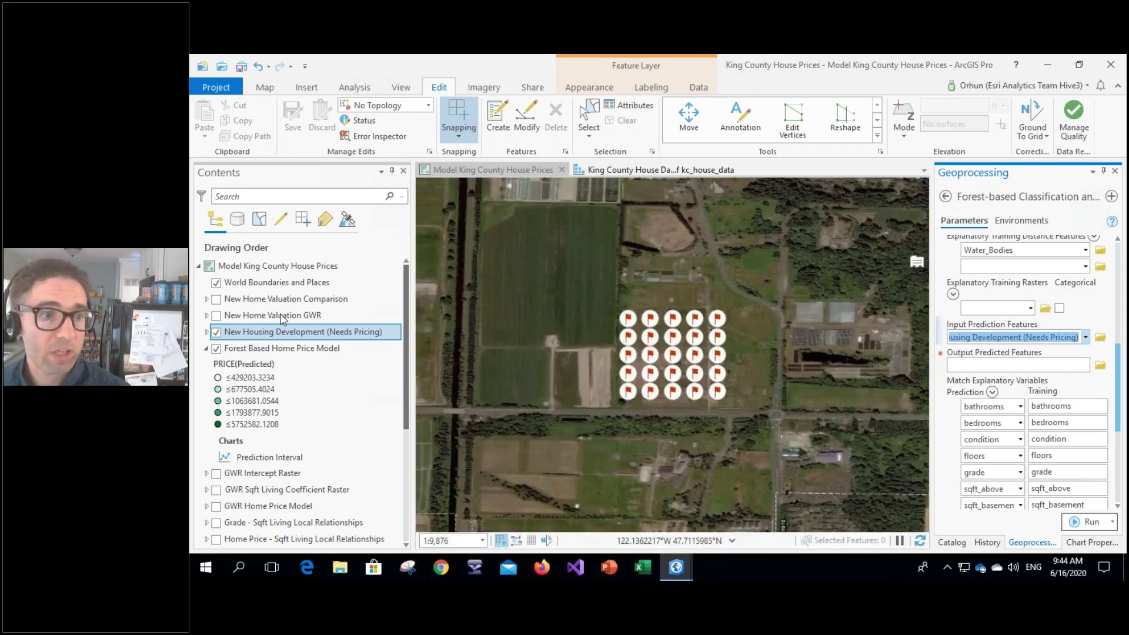
click(216, 301)
click(216, 333)
click(217, 343)
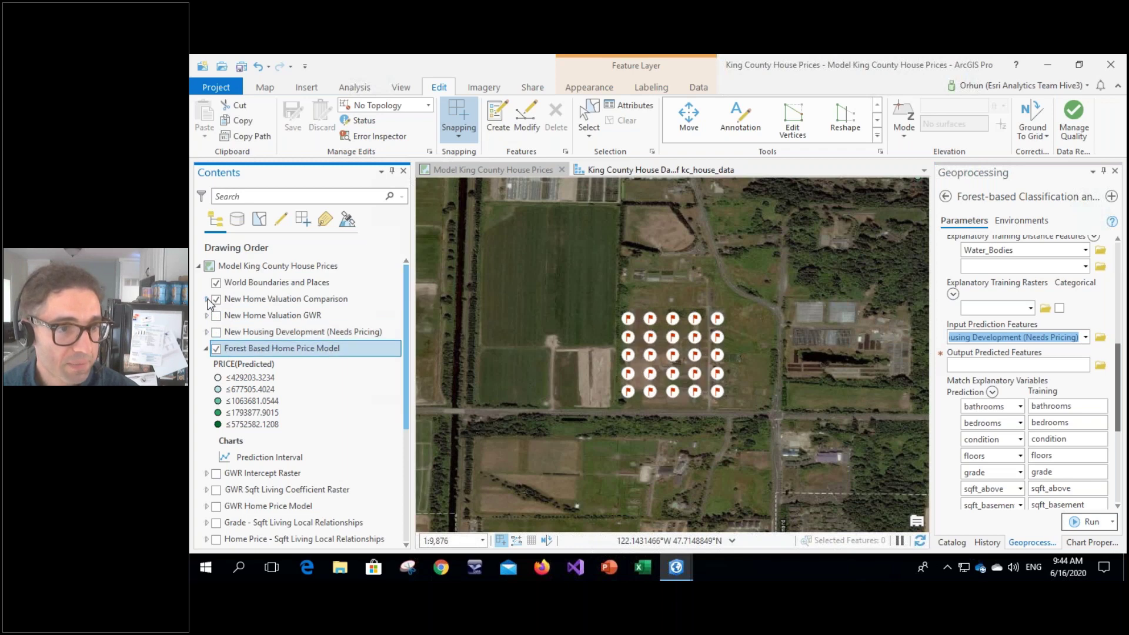
Expand the New Home Valuation Comparison layer and examine its price-per-square-foot distribution chart and its GWR Prediction versus FBCR Prediction scatter plot.
click(206, 298)
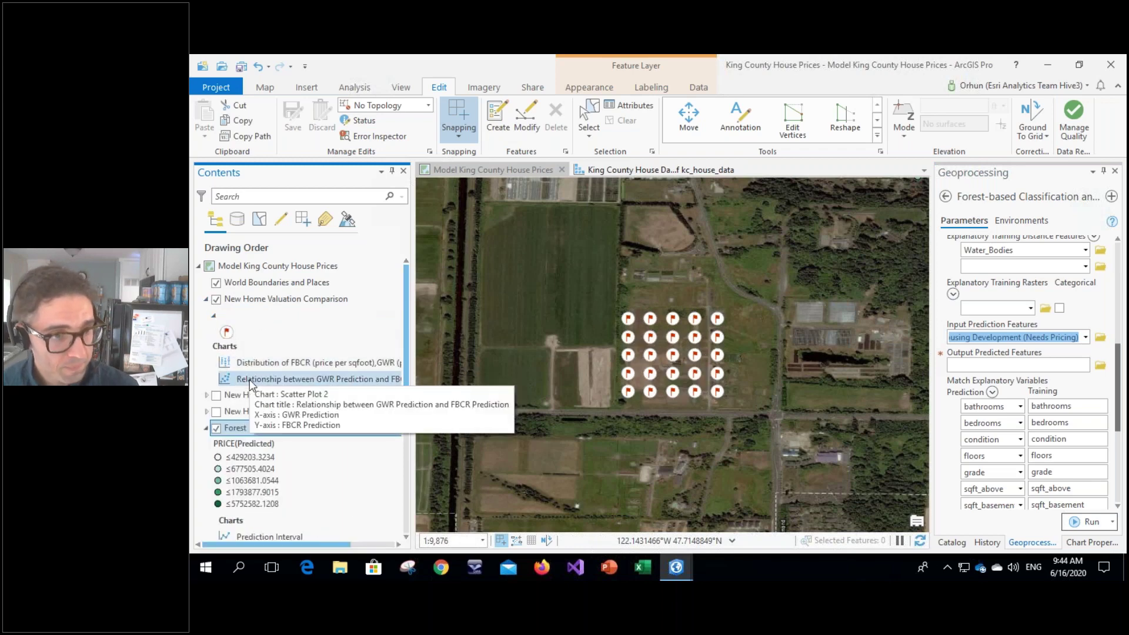
double_click(248, 363)
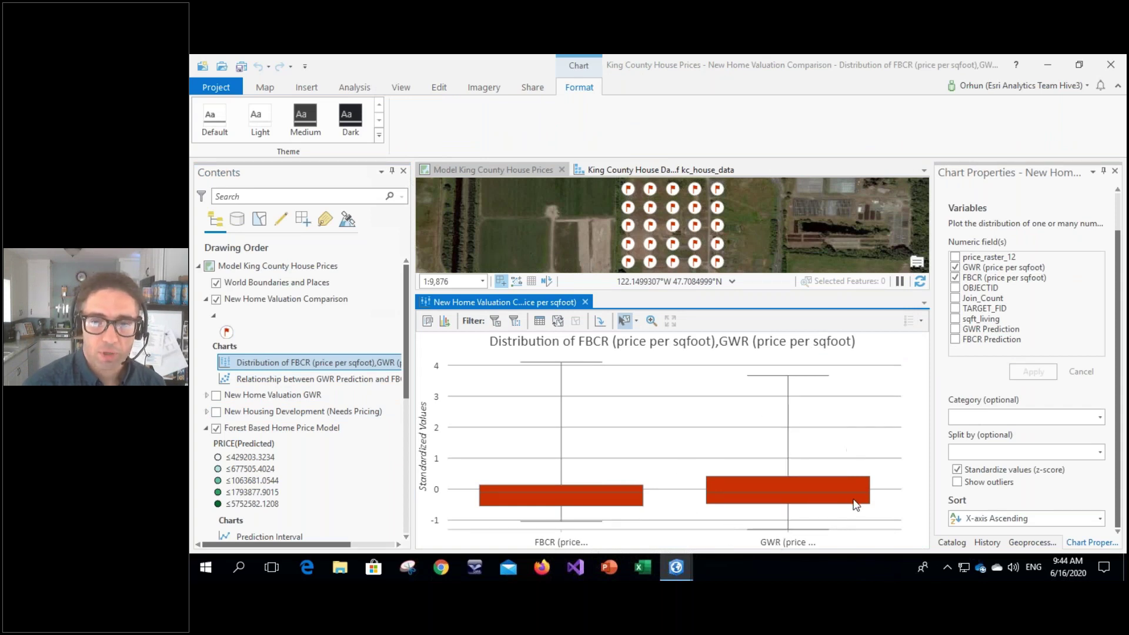
mouse_move(739, 471)
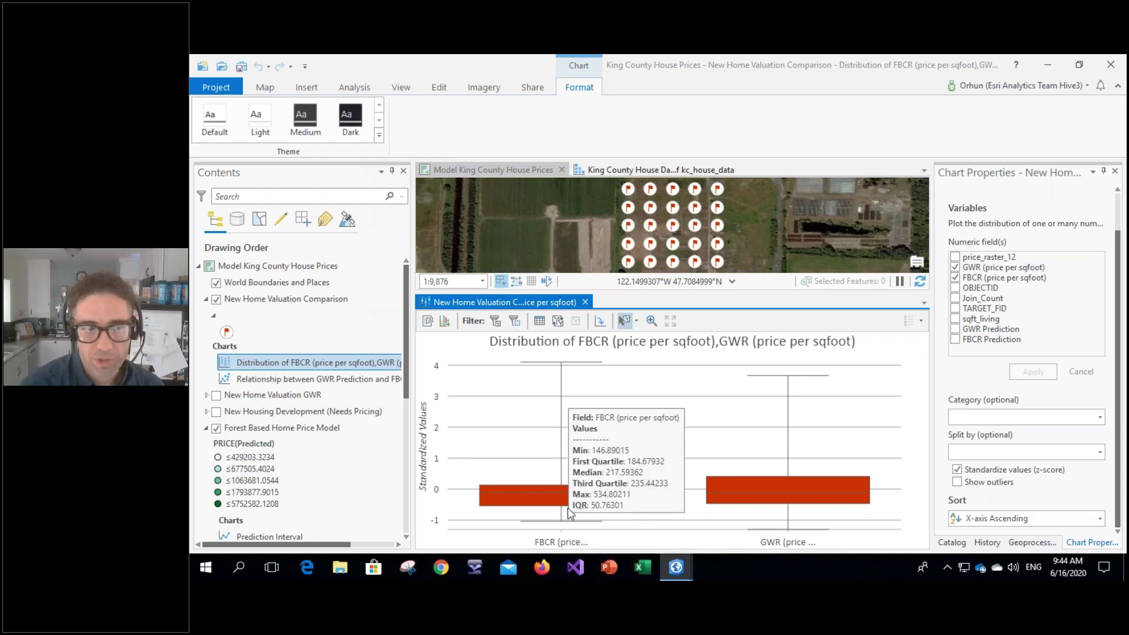
click(374, 383)
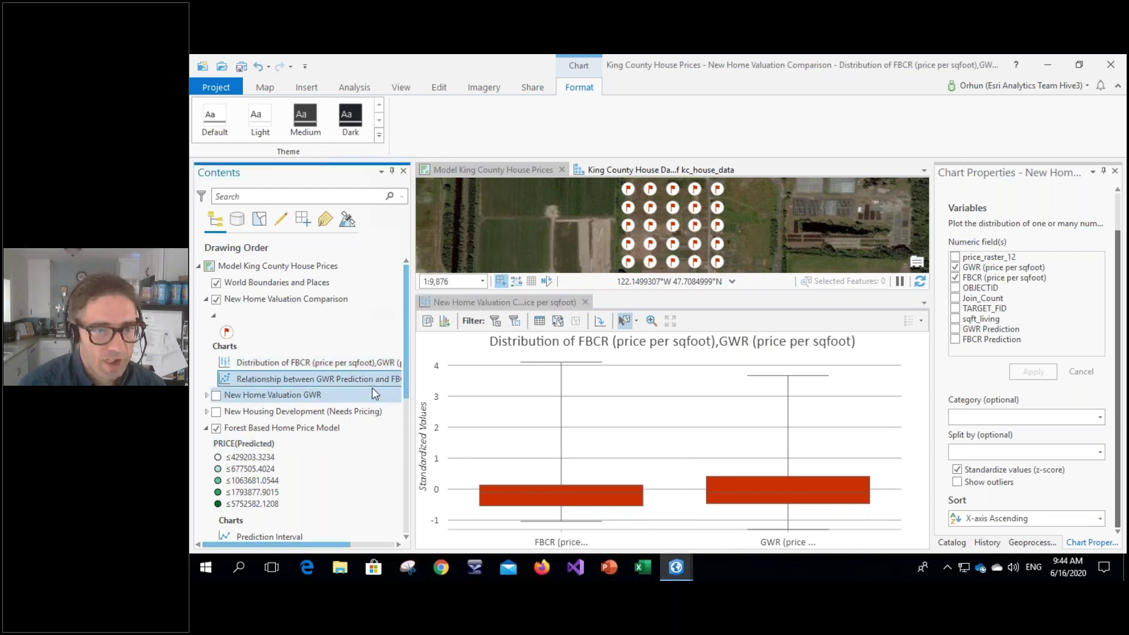
double_click(373, 379)
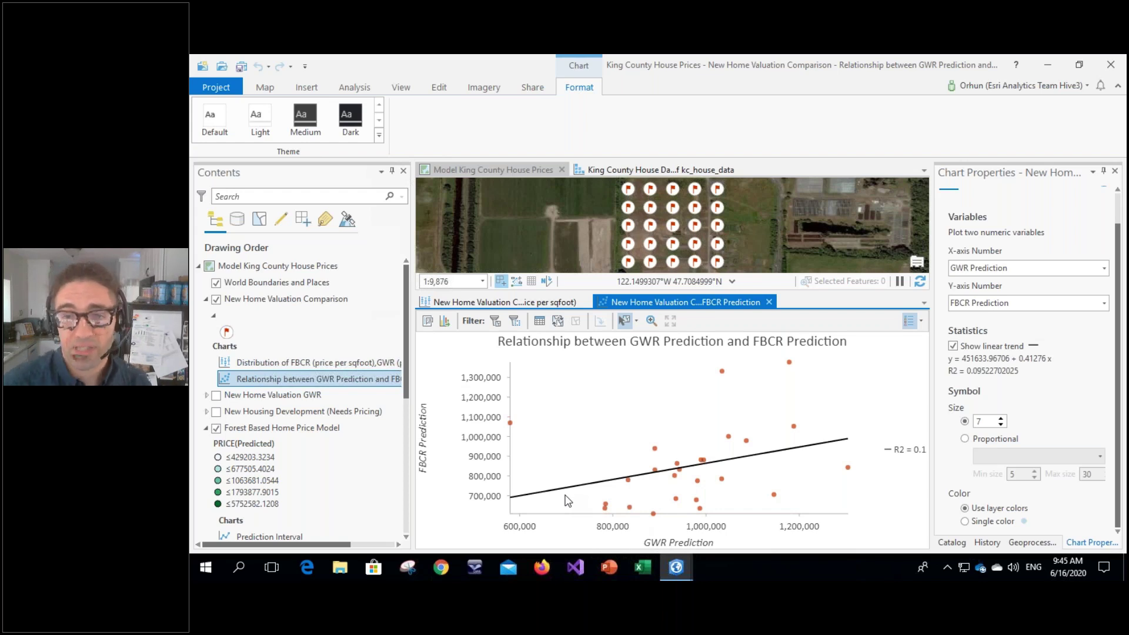
Switch to the SeagrassPrediction project and bring up the Forest-based Classification and Regression parameters for USA_Train.
mouse_move(680, 566)
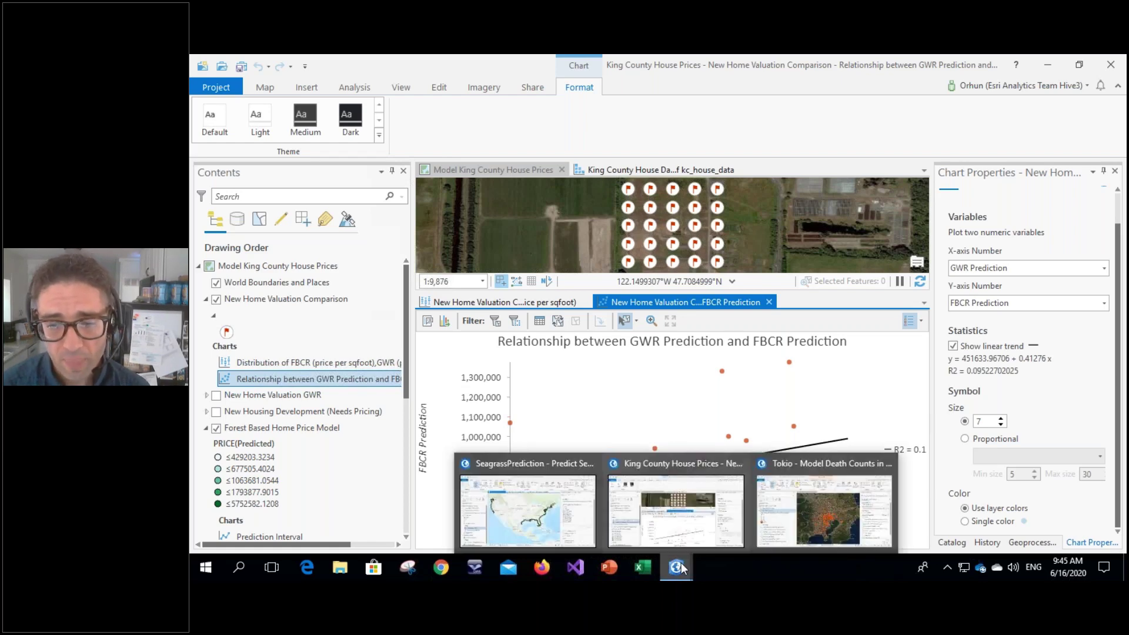
click(527, 492)
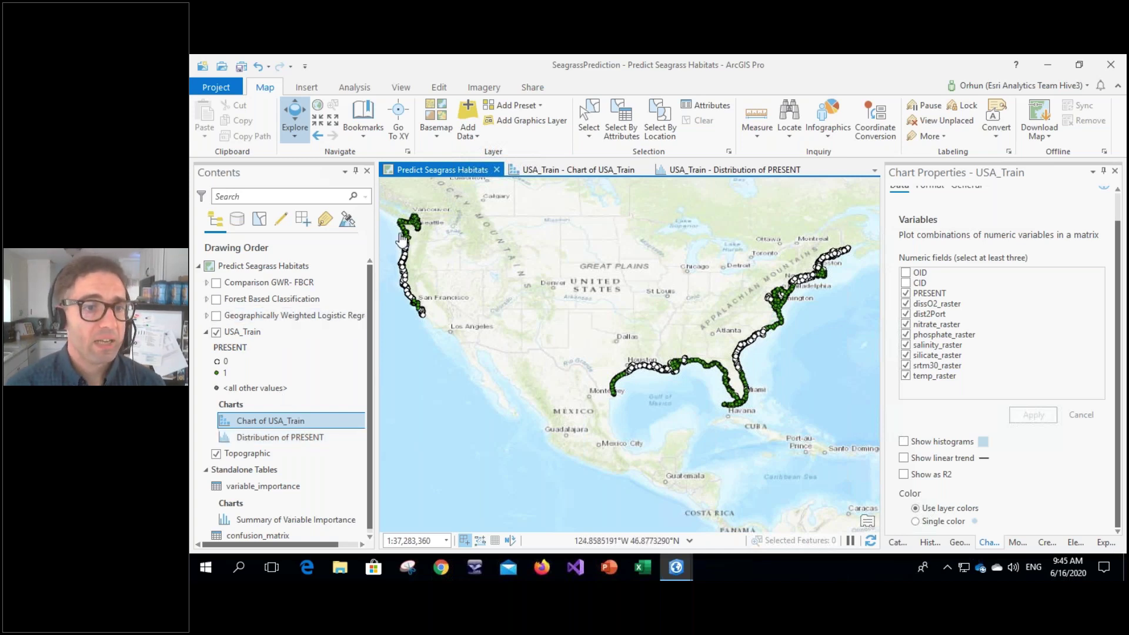
drag(402, 239, 422, 254)
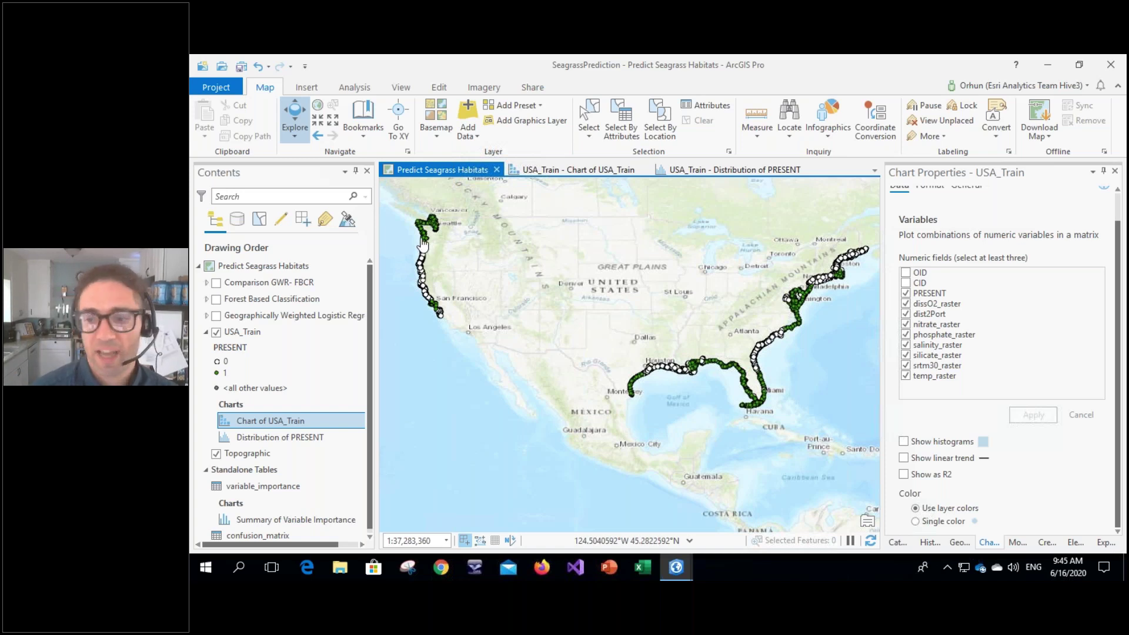
click(959, 543)
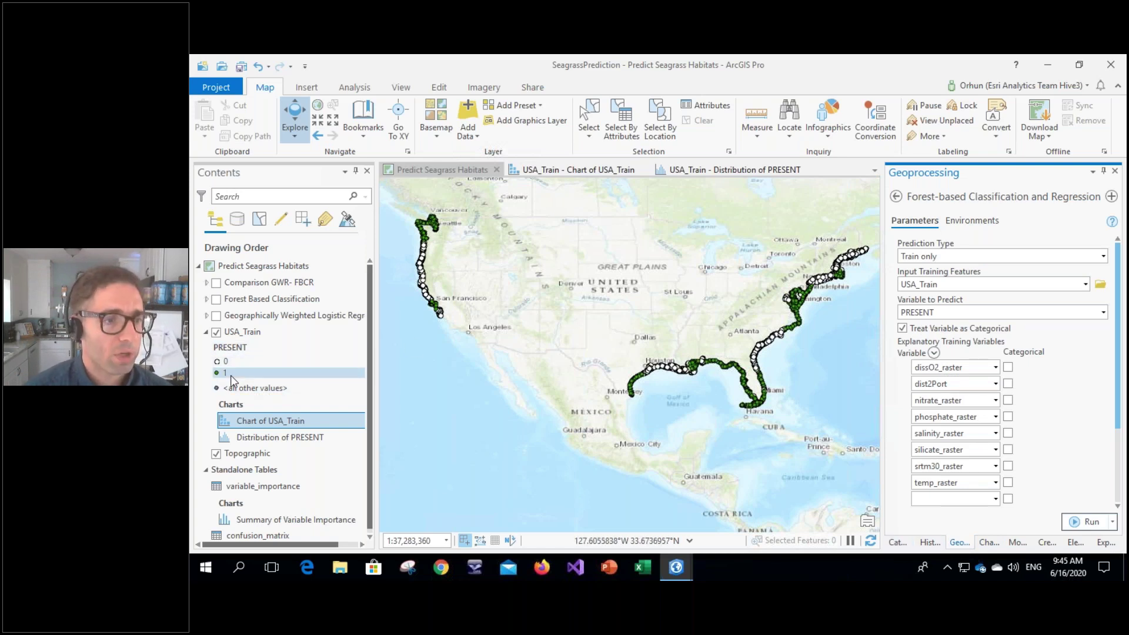
Open Chart of USA_Train, examine the plot of PRESENT against salinity_raster, and close the chart.
double_click(267, 421)
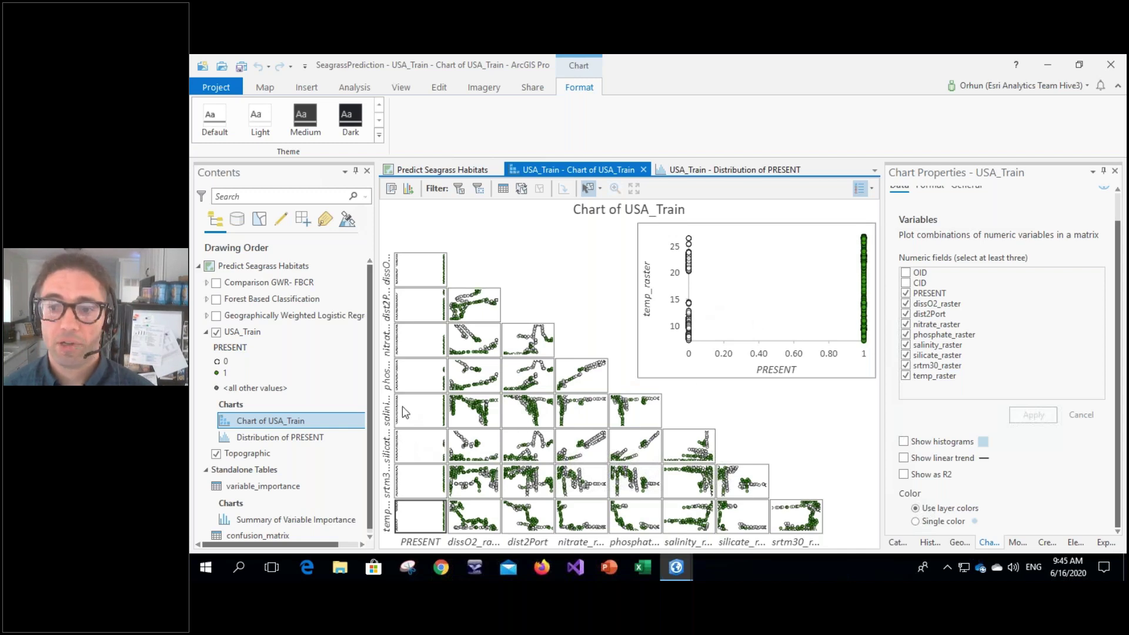
click(417, 406)
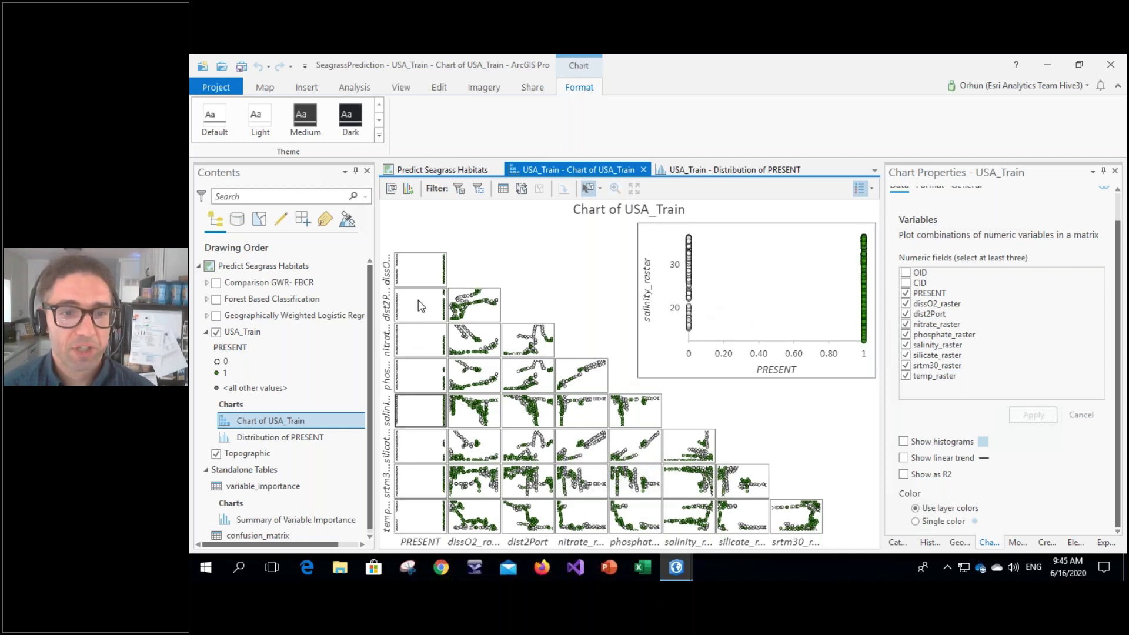
click(427, 353)
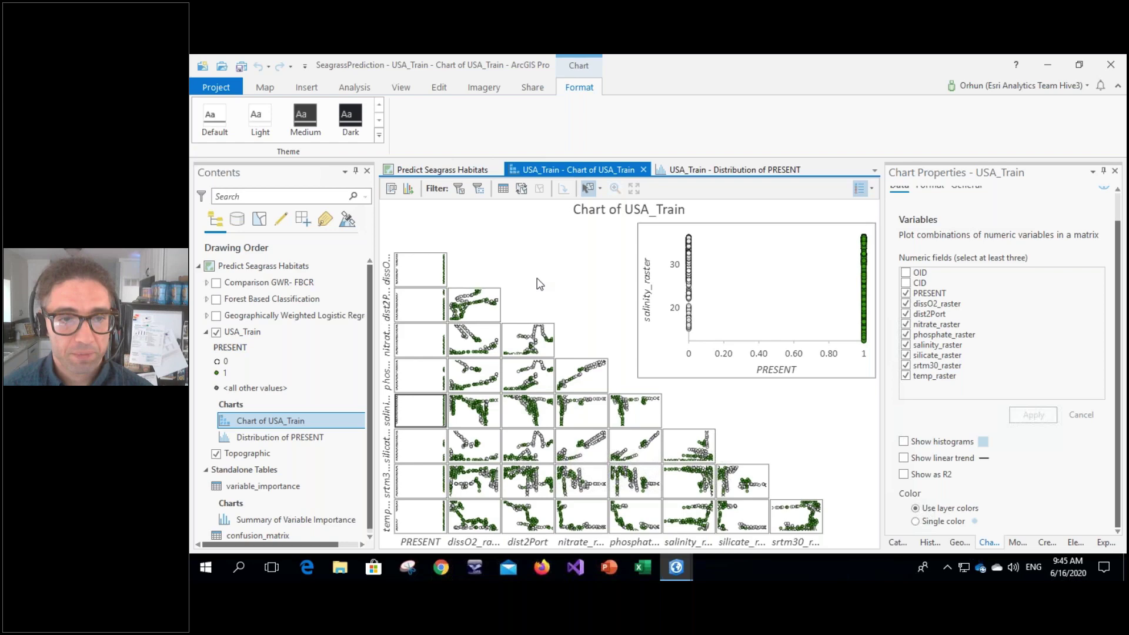
click(644, 169)
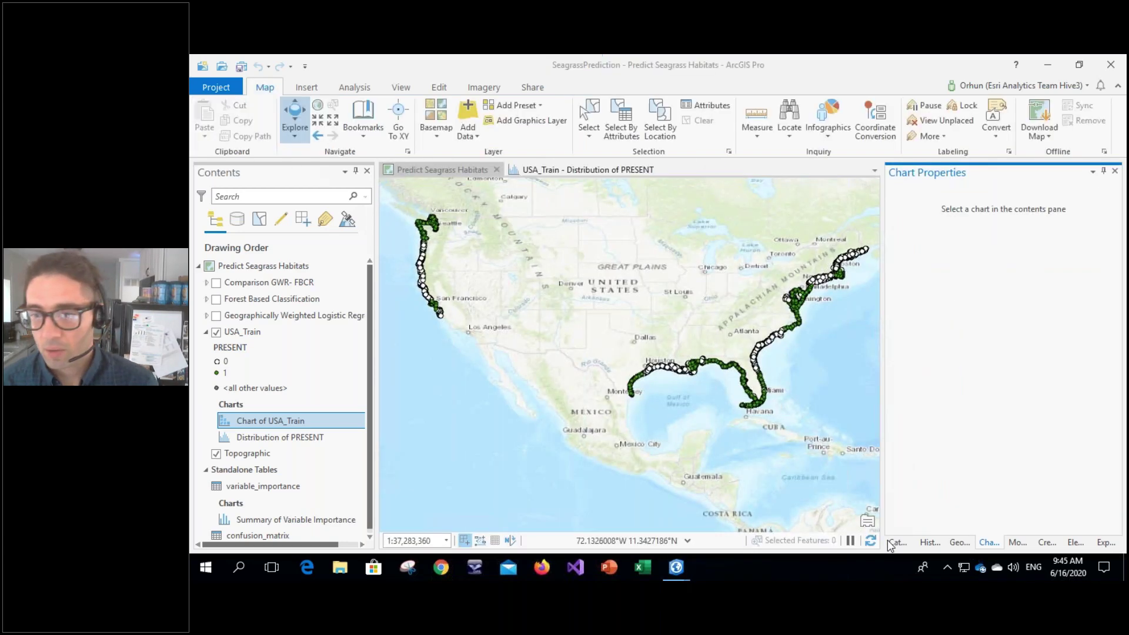
Reopen the Geographically Weighted Regression run from the geoprocessing history, set its model type to Count (Poisson), and review its neighborhood parameters.
click(914, 542)
click(929, 542)
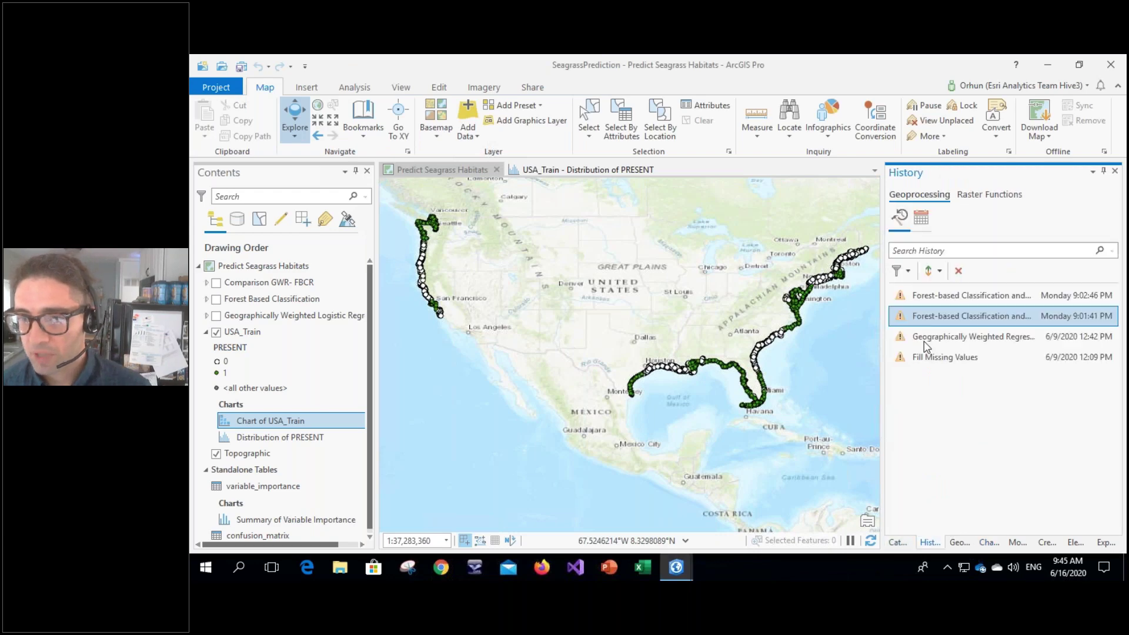
double_click(928, 340)
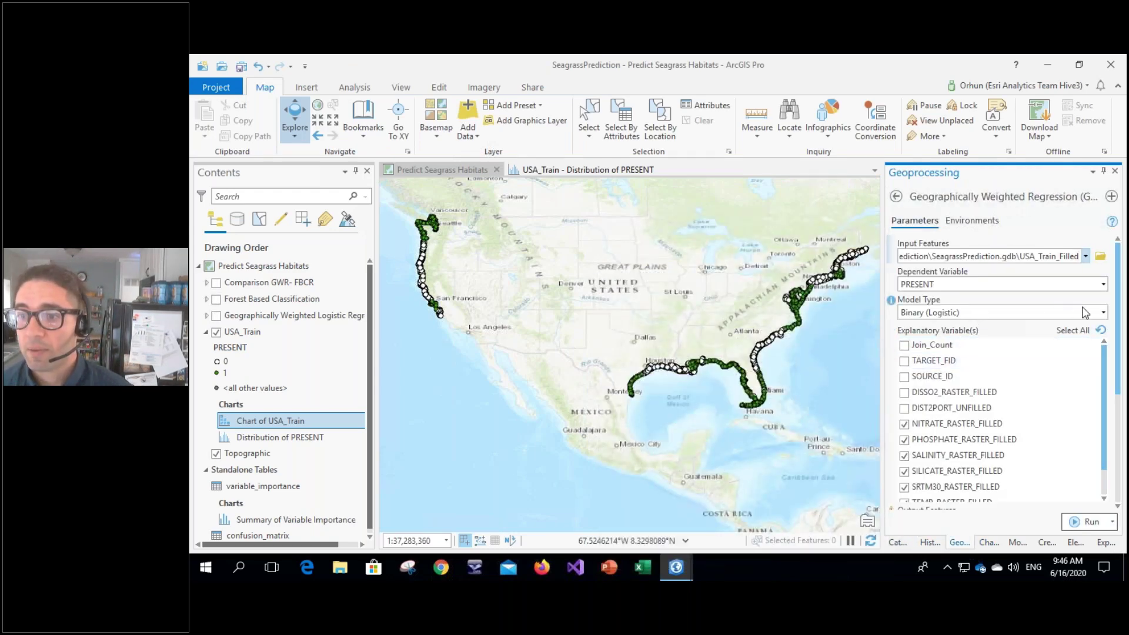
click(1104, 316)
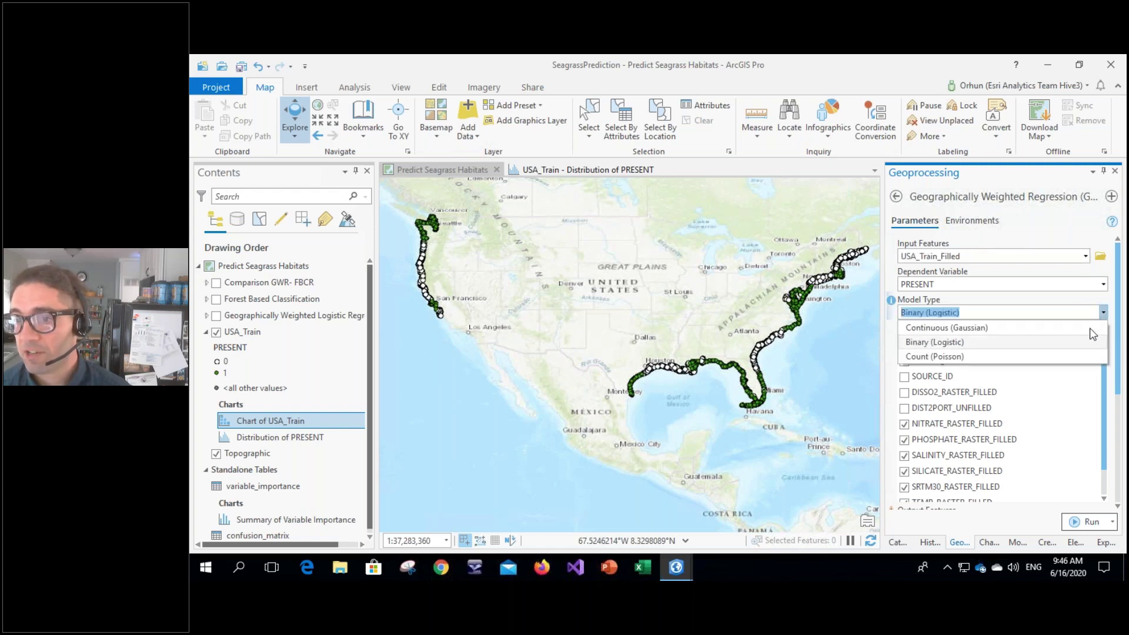
click(1093, 357)
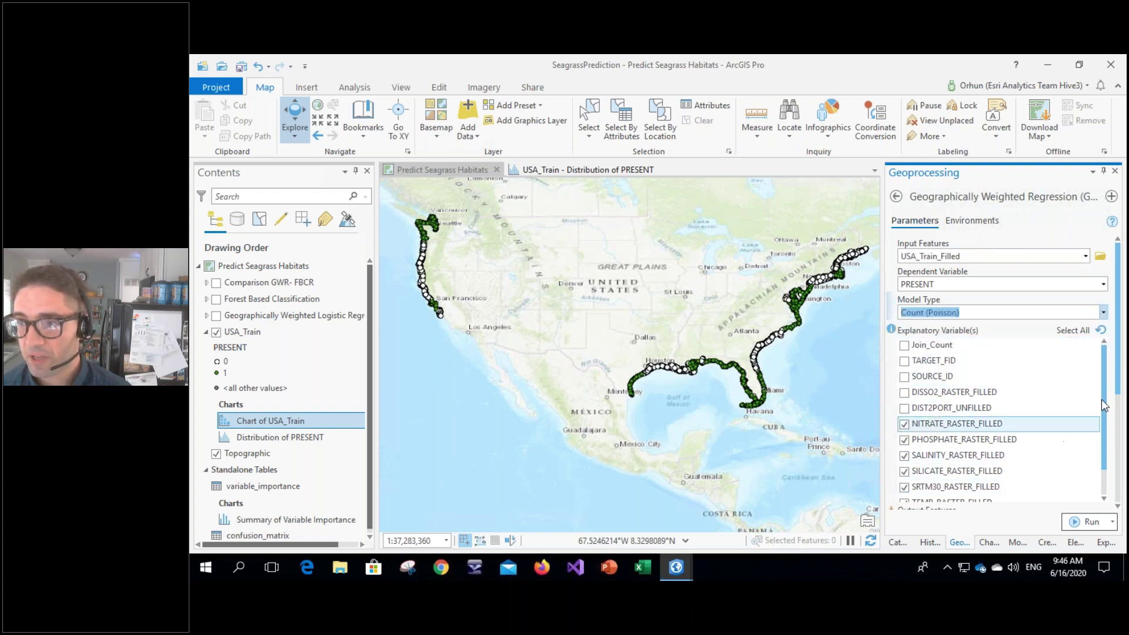
drag(1117, 374, 1117, 507)
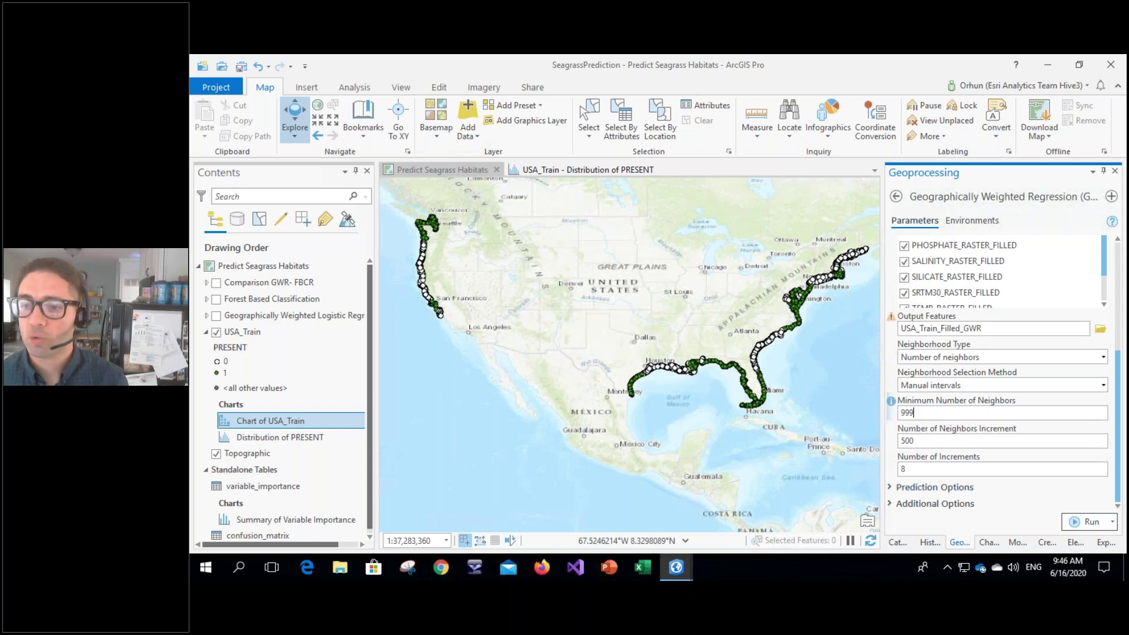
click(963, 470)
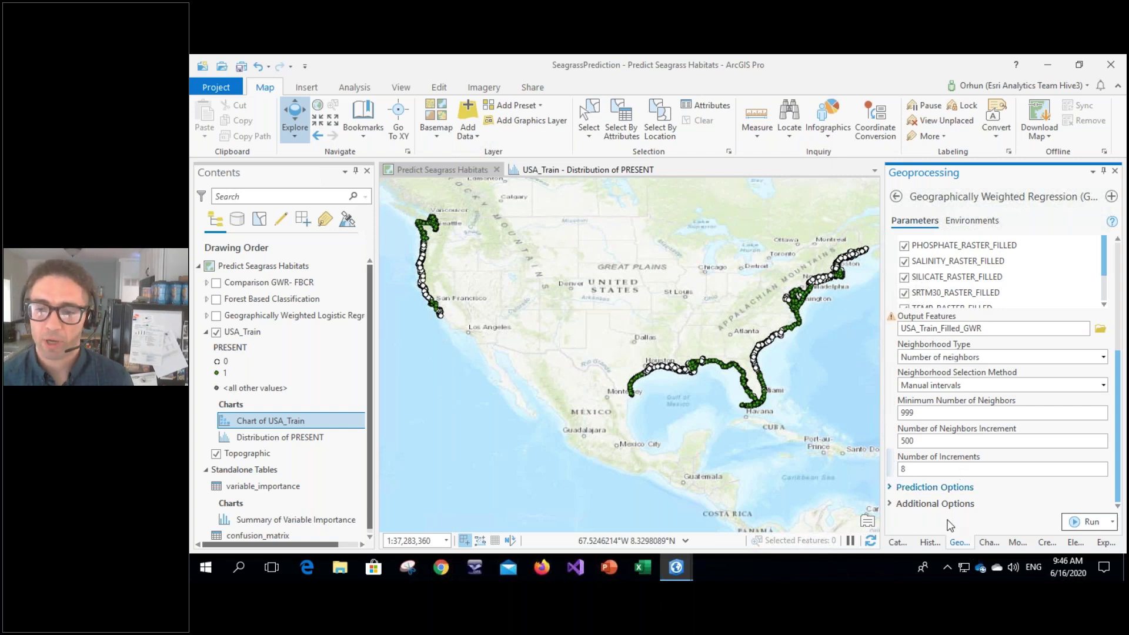
Show the Geographically Weighted Logistic Regression layer with its legend in place of USA_Train, and reopen the Forest-based Classification and Regression run from the history.
click(217, 316)
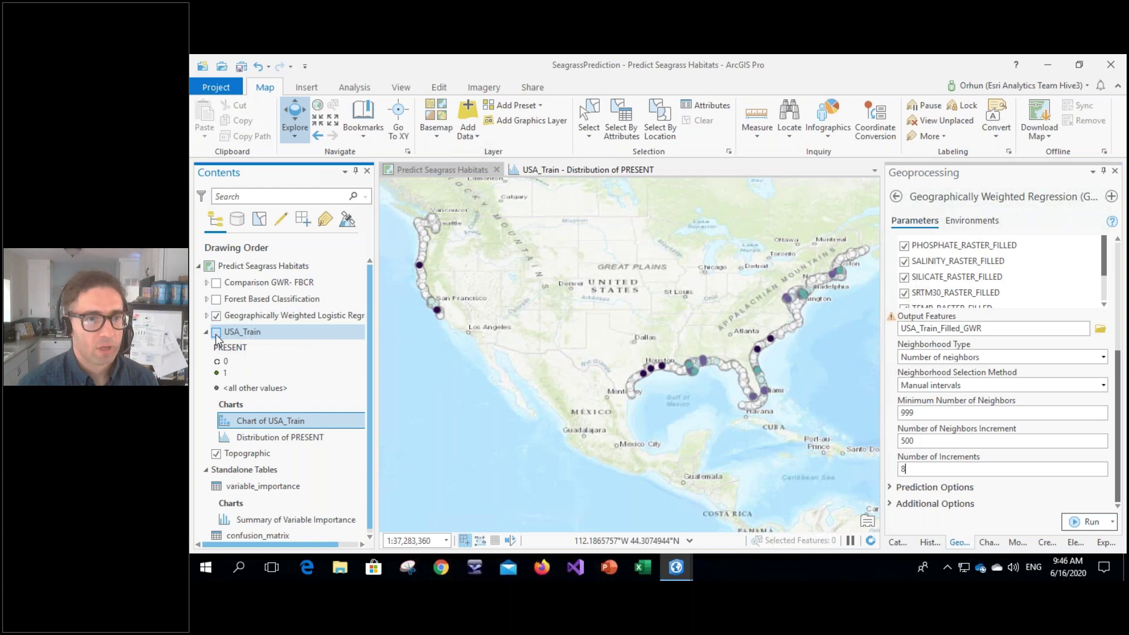
click(207, 315)
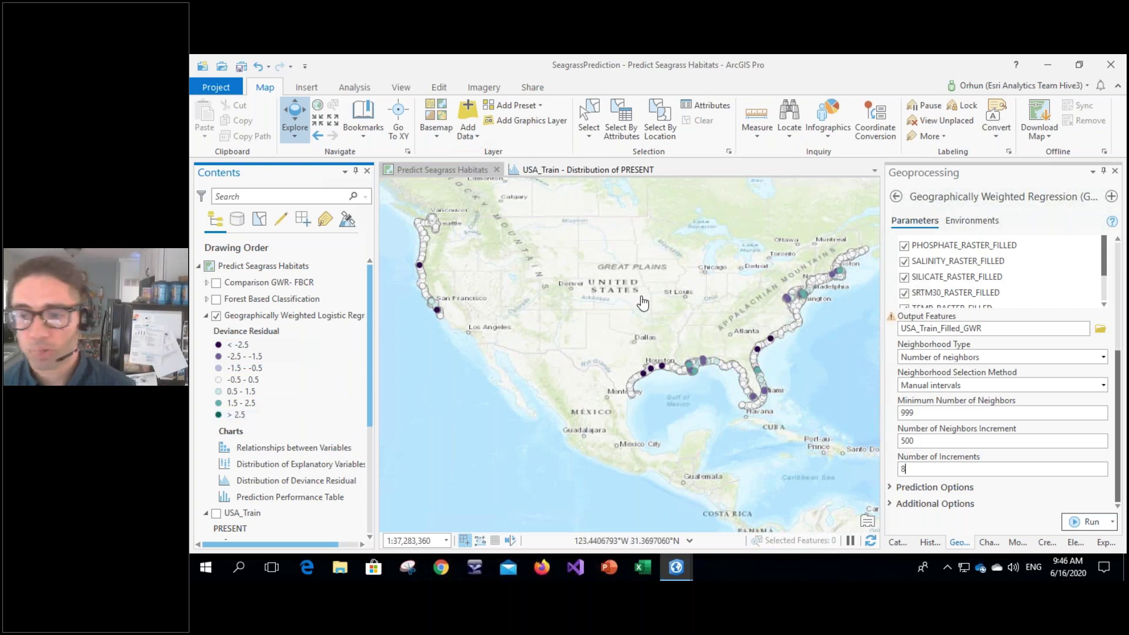
click(929, 542)
double_click(955, 318)
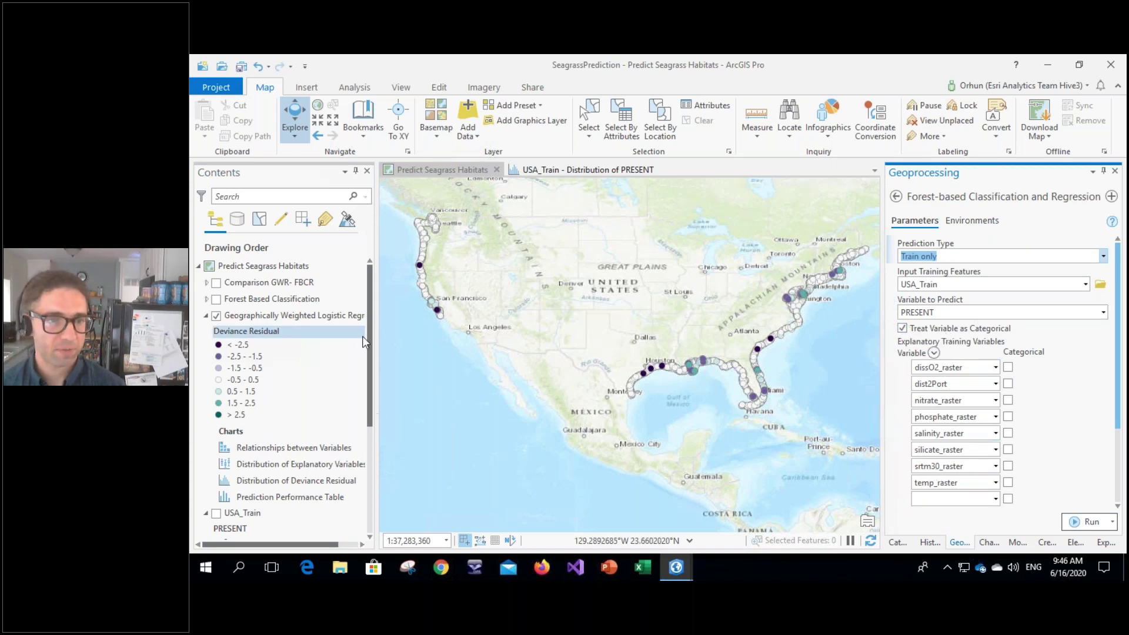
Open the Summary of Variable Importance chart of the variable_importance table, examine the dist2Port bar, and close the chart.
scroll(312, 502, down, 4)
double_click(313, 515)
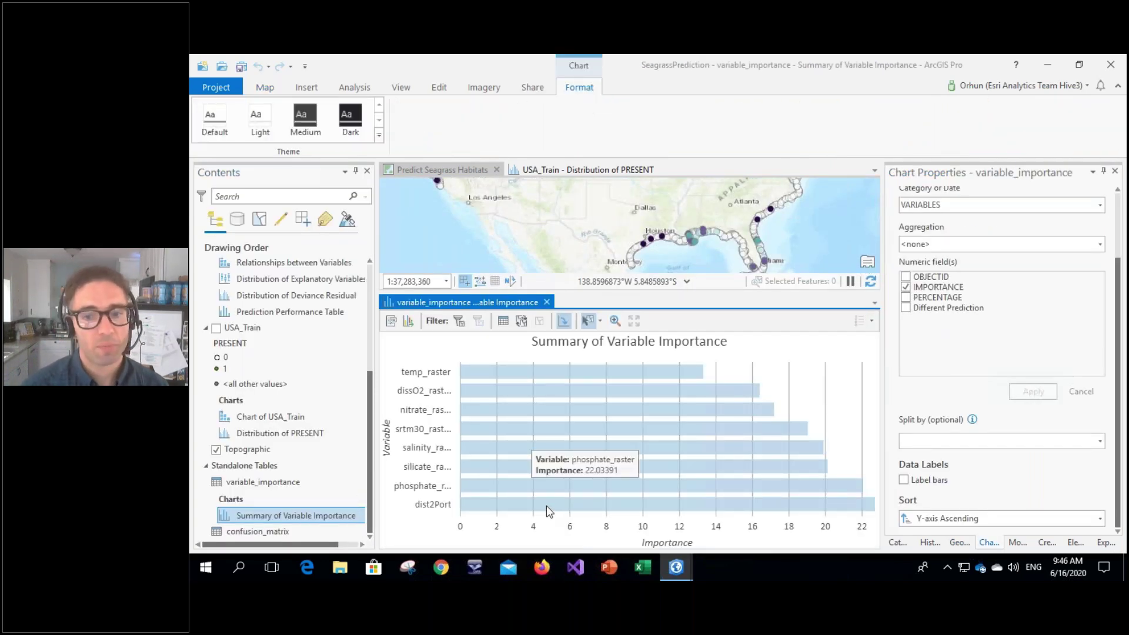
mouse_move(547, 508)
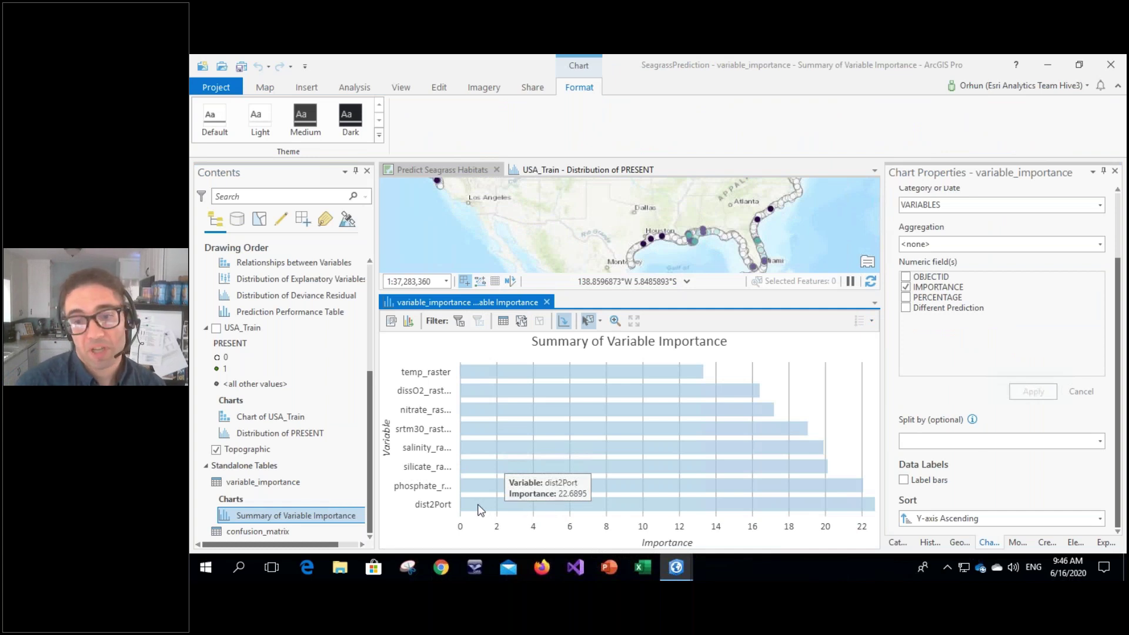
click(547, 301)
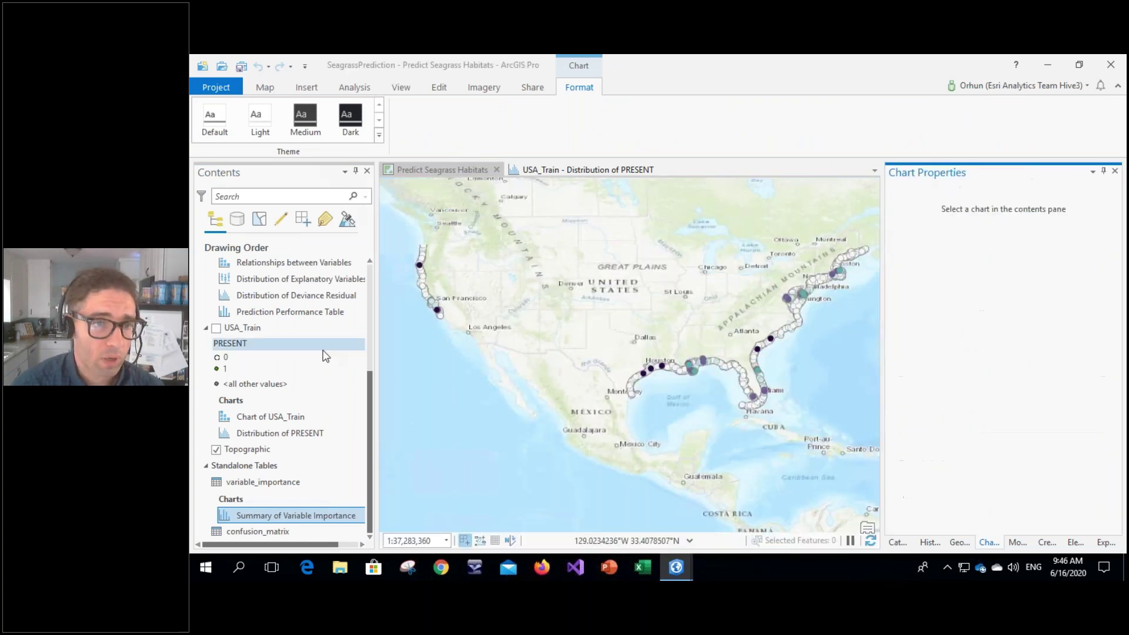
Show the Comparison GWR- FBCR layer with its legend in place of the logistic regression layer, and inspect the differing predictions along the northeastern US coast.
scroll(369, 329, up, 1)
click(216, 315)
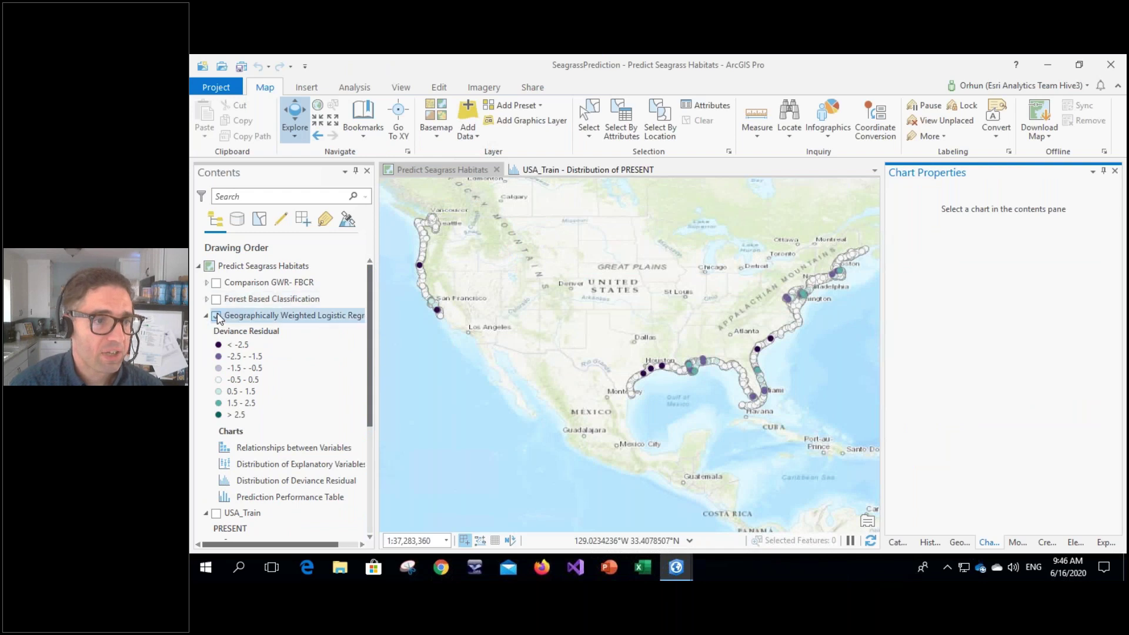
click(217, 283)
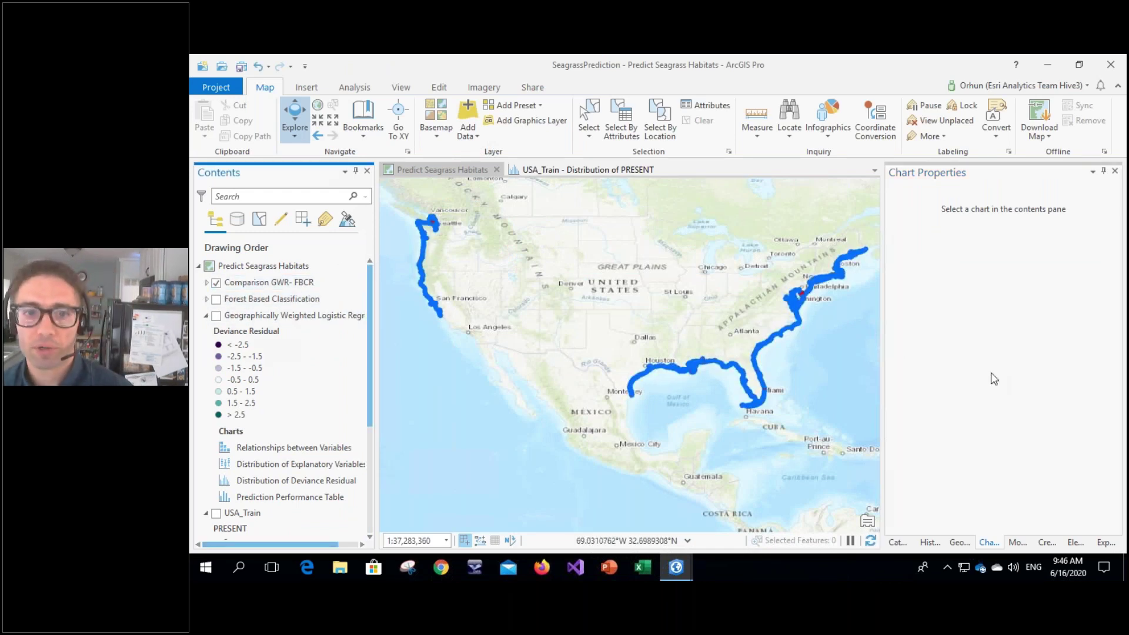
click(206, 283)
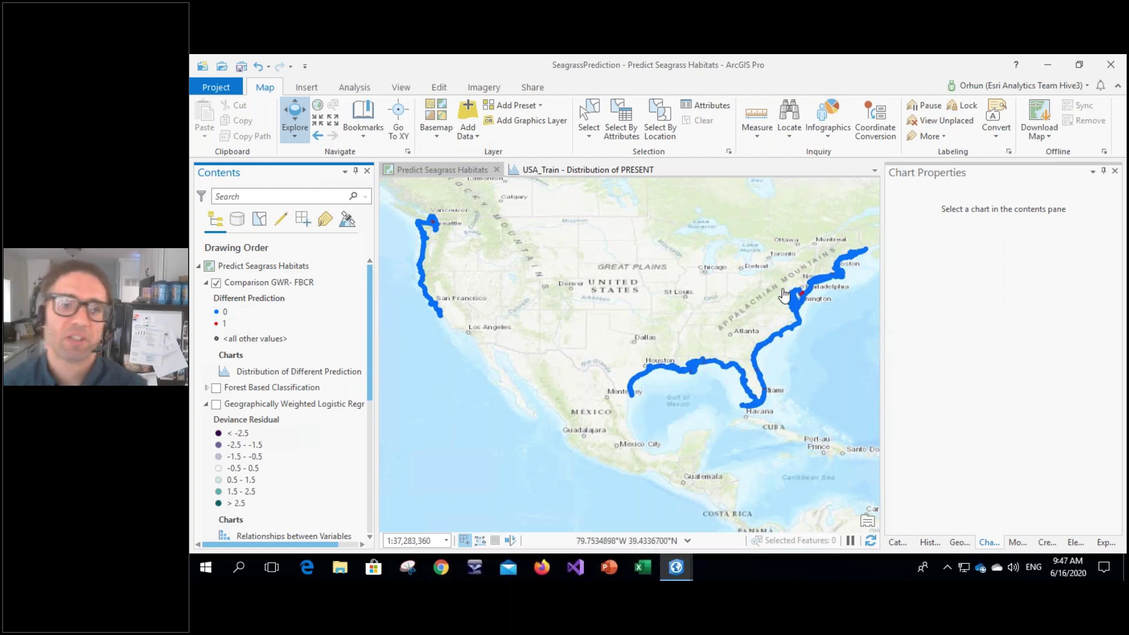
scroll(803, 296, up, 2)
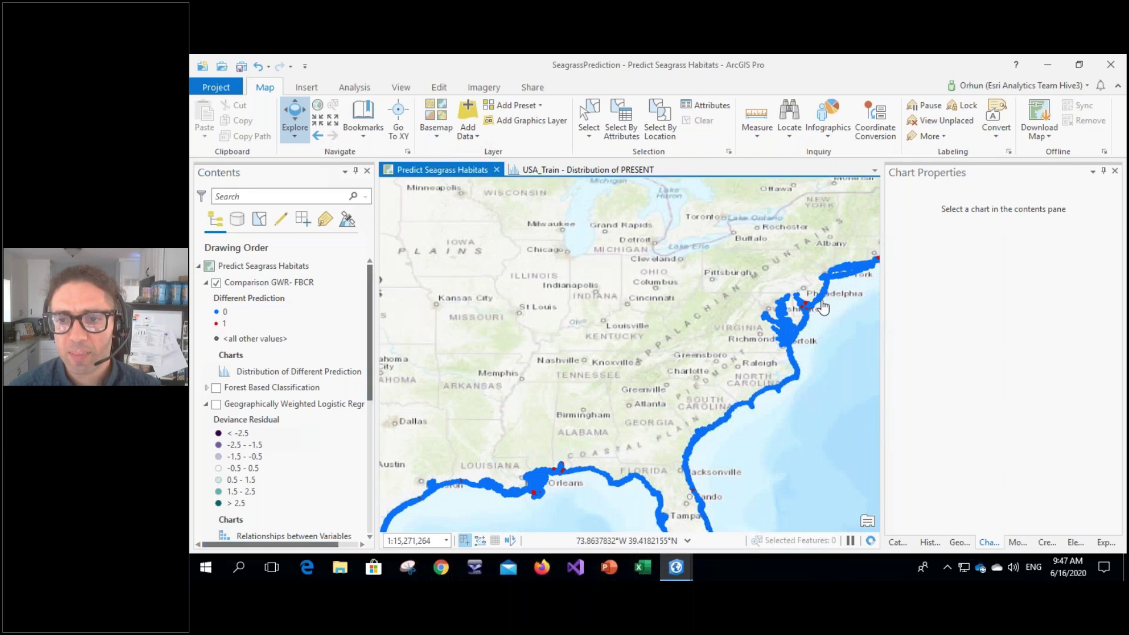
scroll(806, 300, up, 2)
drag(870, 245, 774, 298)
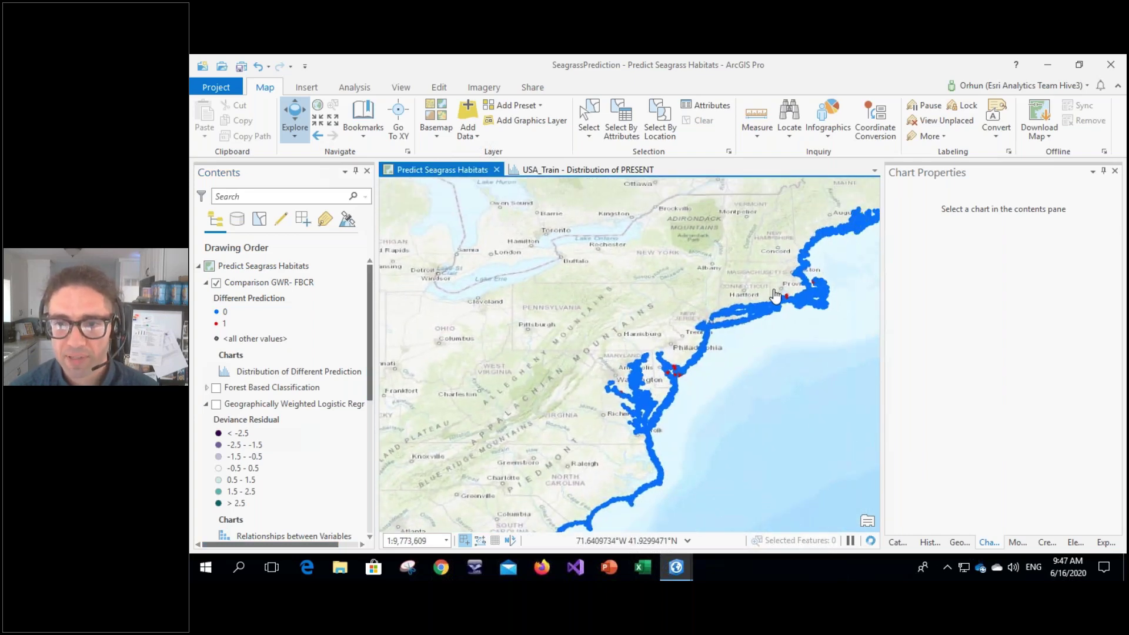
scroll(781, 305, up, 1)
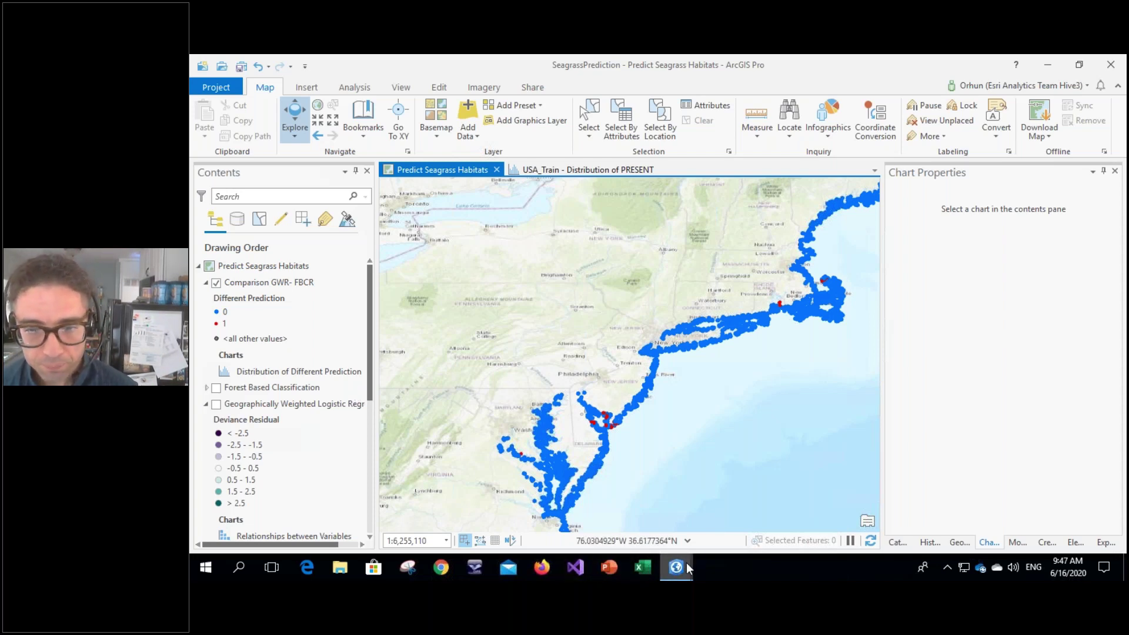
Switch to the Tokio project and review the Generalized Linear Regression parameters and explanatory variables set for Tokio Death Counts.
mouse_move(686, 562)
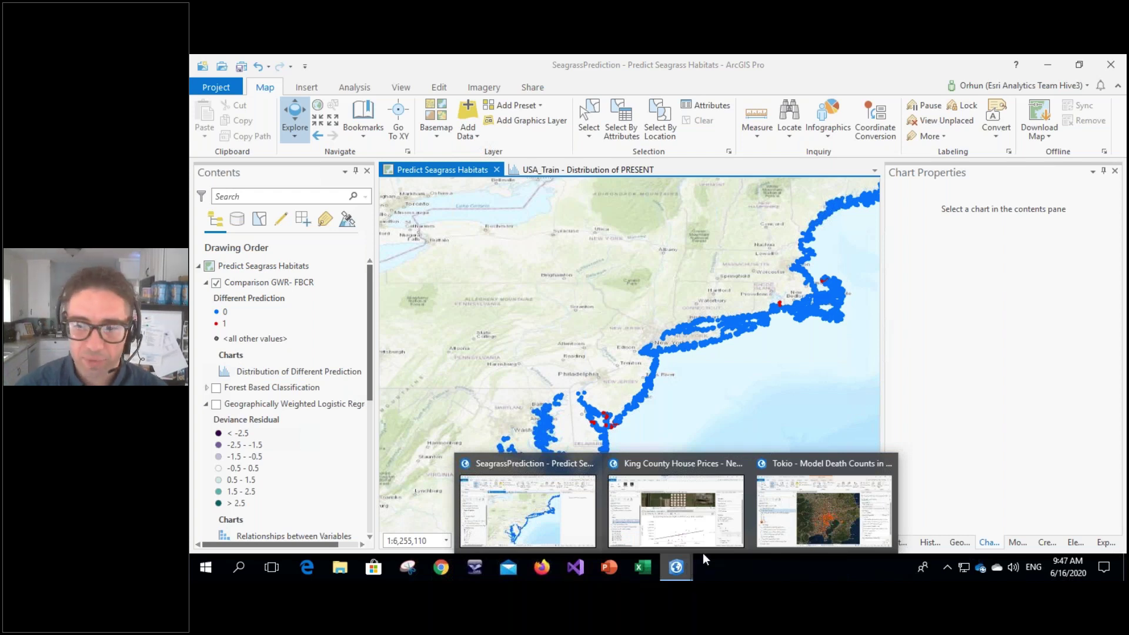
click(816, 520)
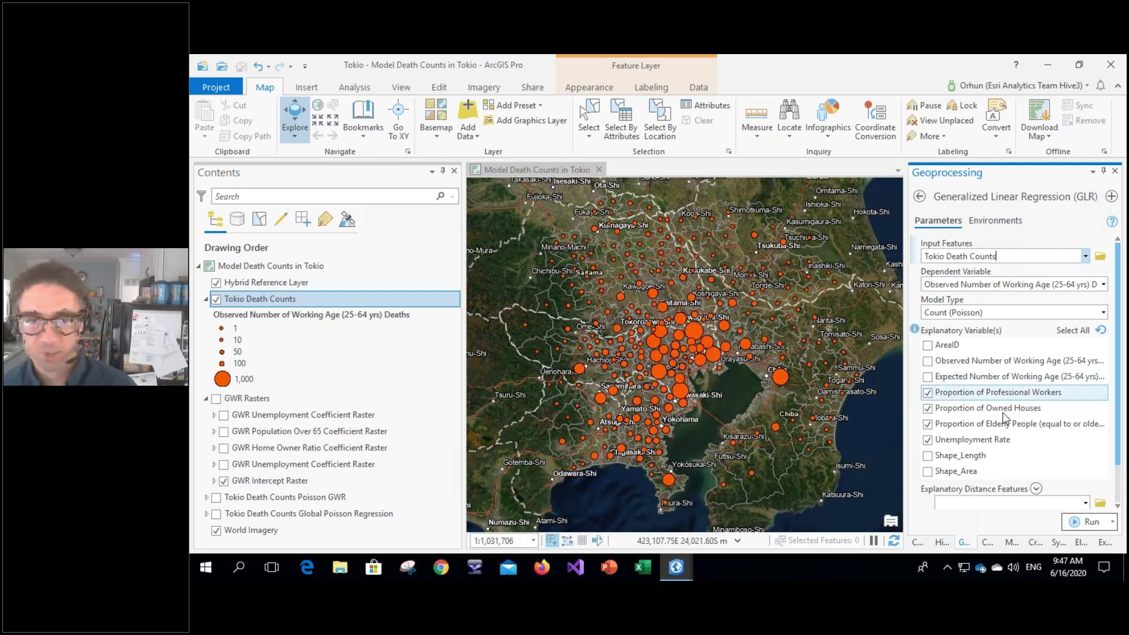
scroll(1121, 414, down, 1)
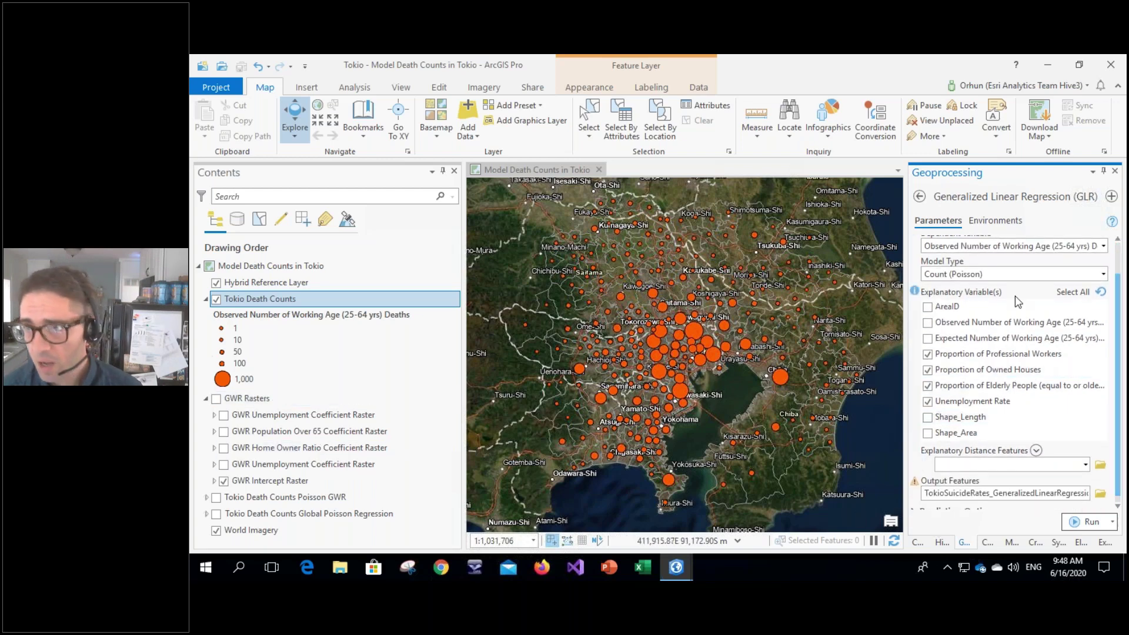
scroll(1121, 329, up, 1)
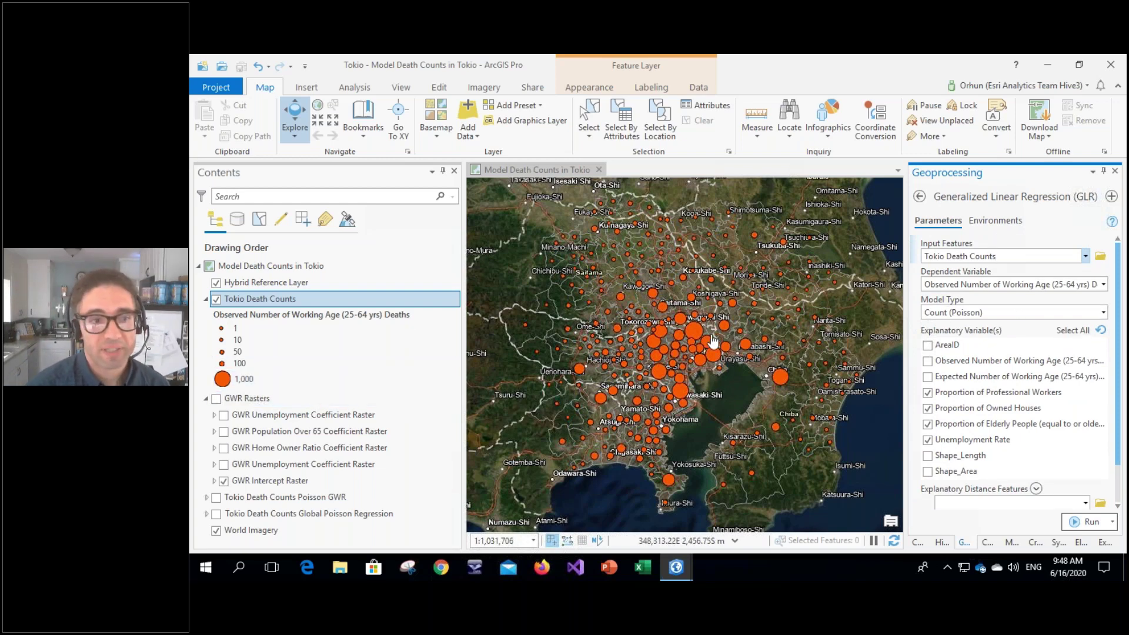
Inspect the Hachioji-shi attributes in the Tokio Death Counts layer, highlight the explanatory variable values, and close the pop-up.
click(579, 371)
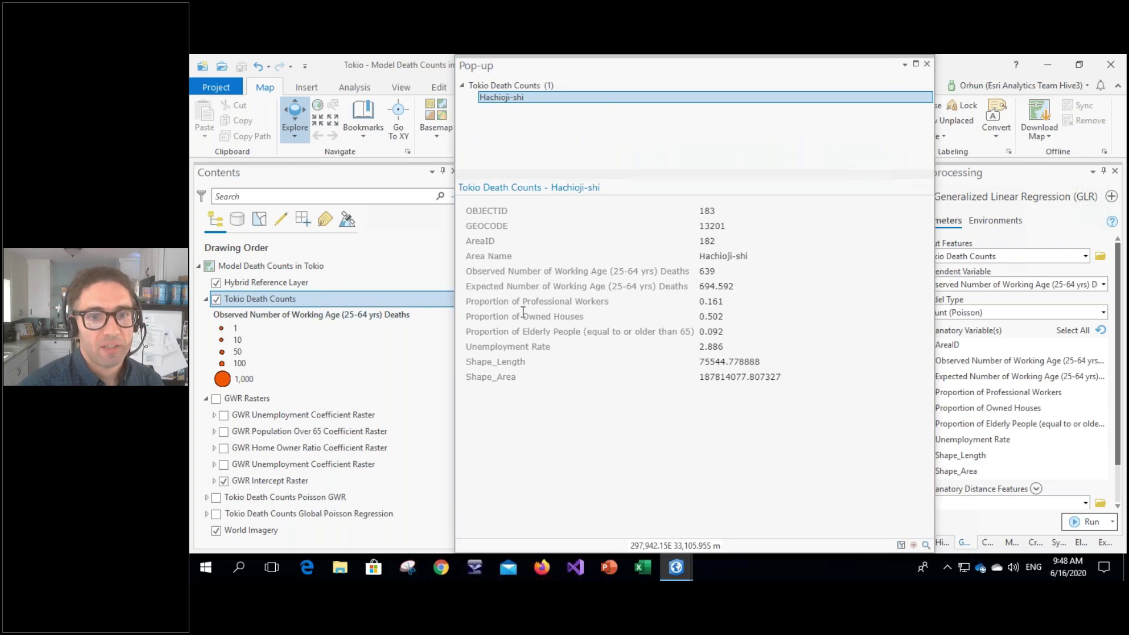
drag(515, 301, 619, 350)
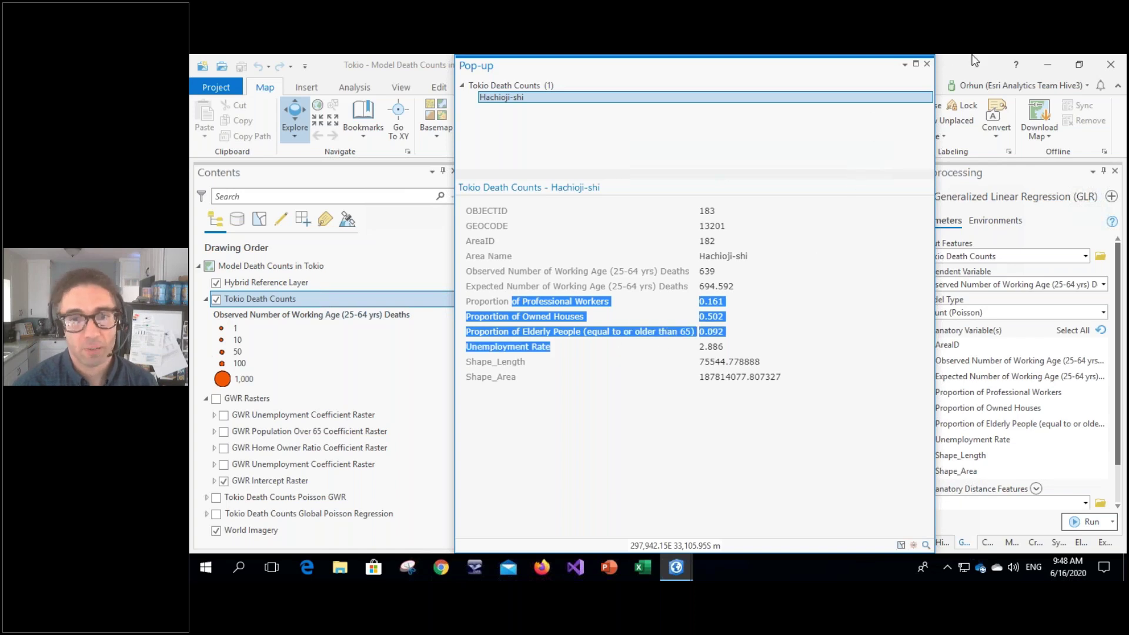
click(931, 65)
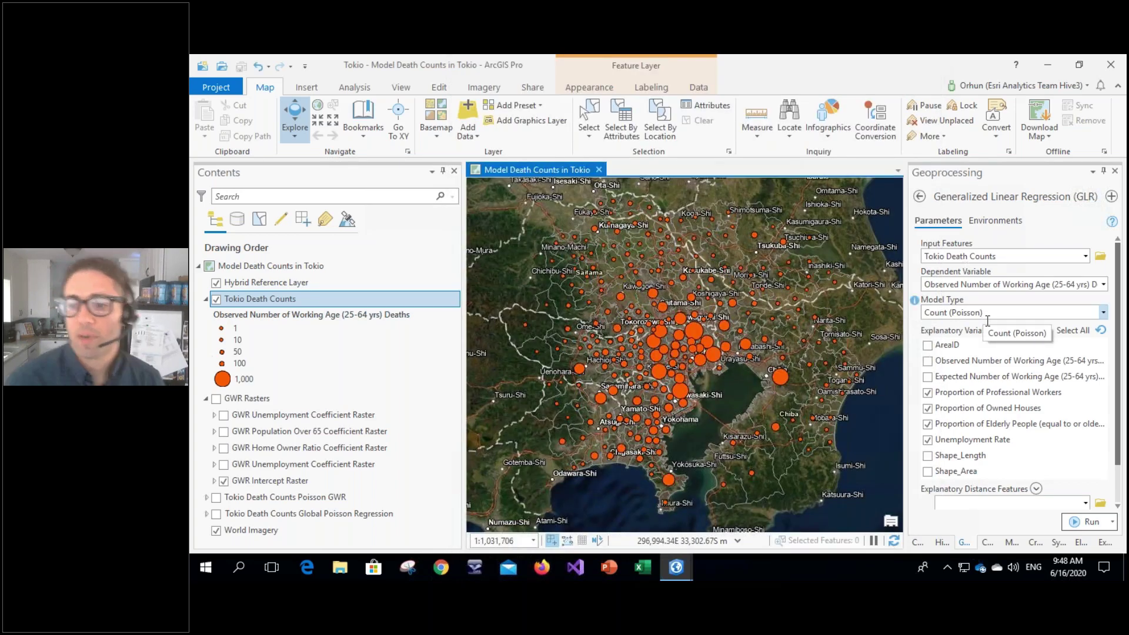
Show the history details of the Generalized Linear Regression run in a separate window and expand its messages.
click(942, 542)
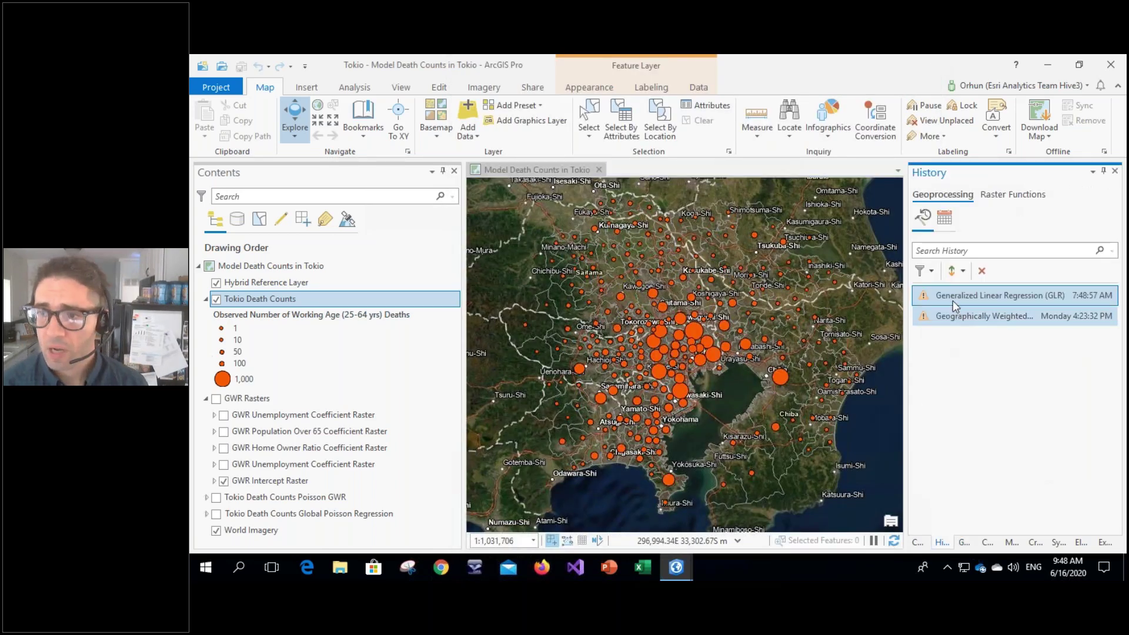
mouse_move(952, 301)
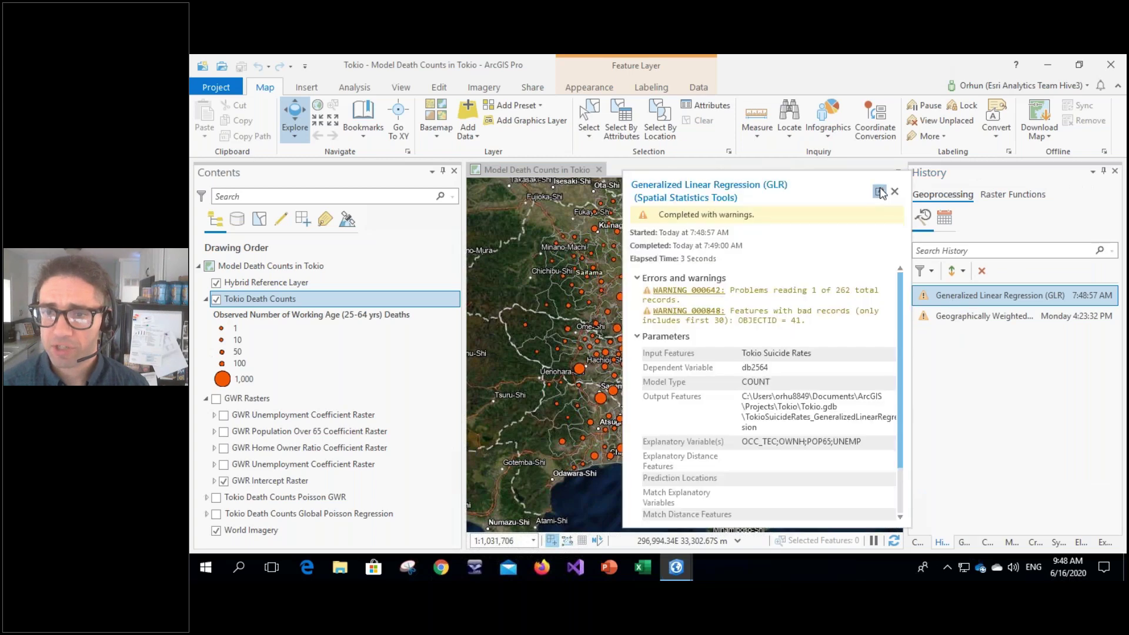
drag(804, 478, 973, 478)
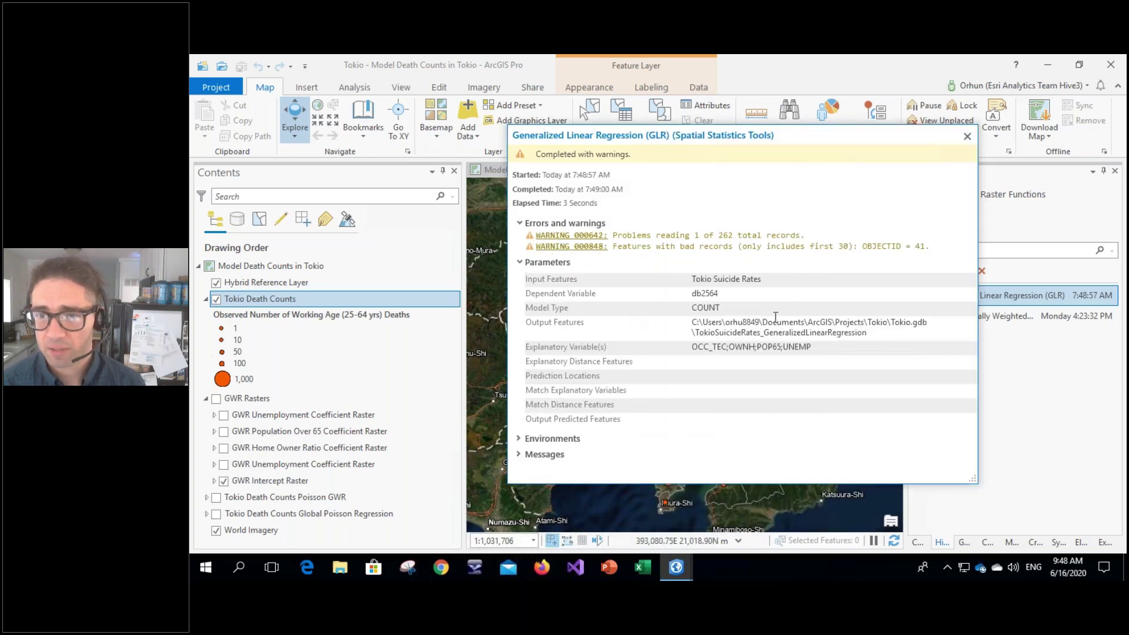
scroll(487, 460, down, 3)
click(544, 455)
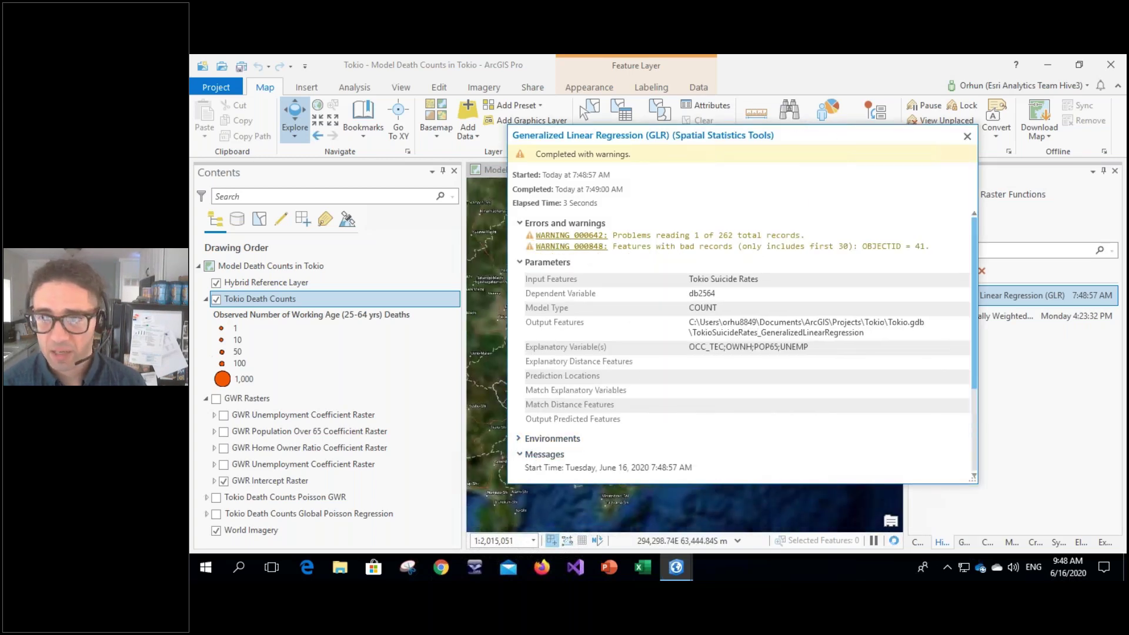
Examine the GLR diagnostics and coefficient summary, highlight the VIF values of the explanatory variables, and close the run details.
scroll(744, 347, down, 4)
scroll(741, 399, down, 4)
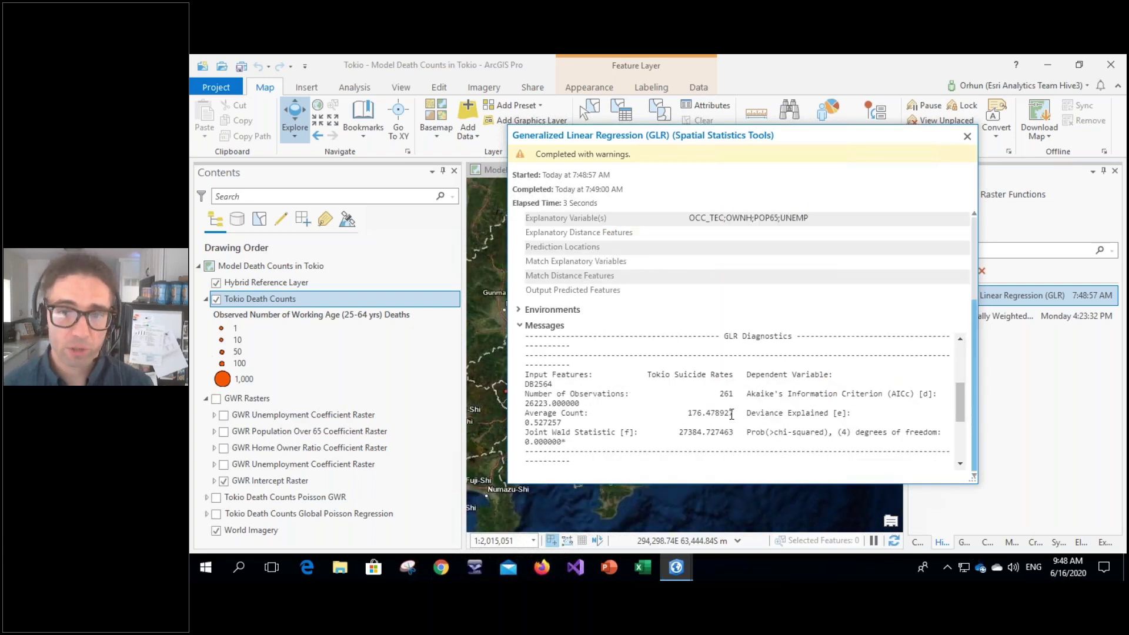
scroll(731, 415, up, 2)
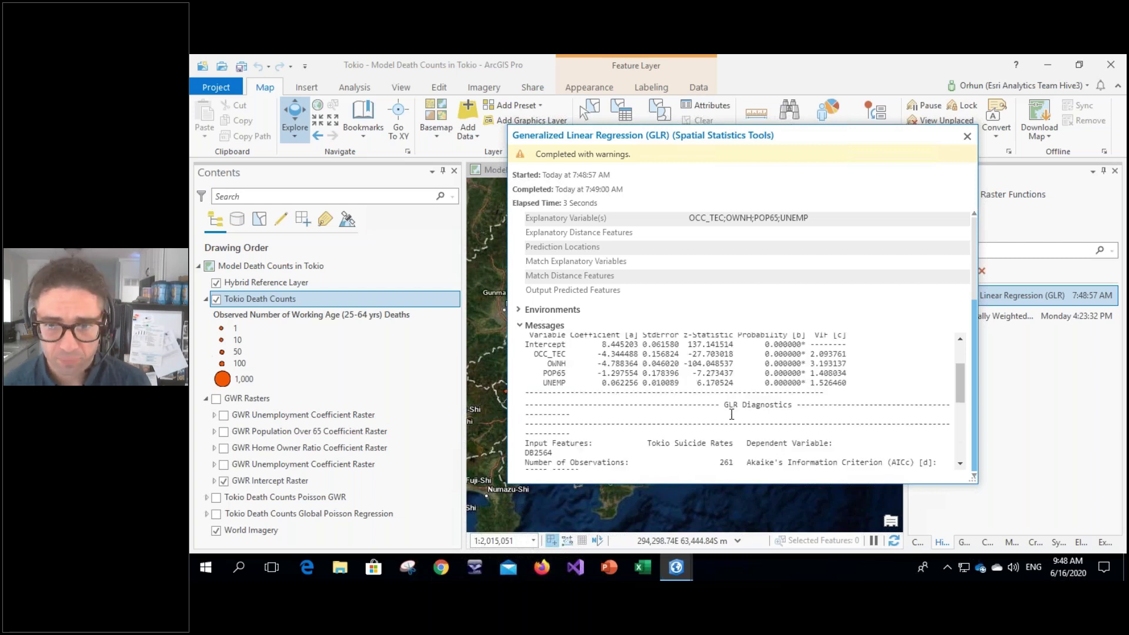
scroll(731, 419, up, 2)
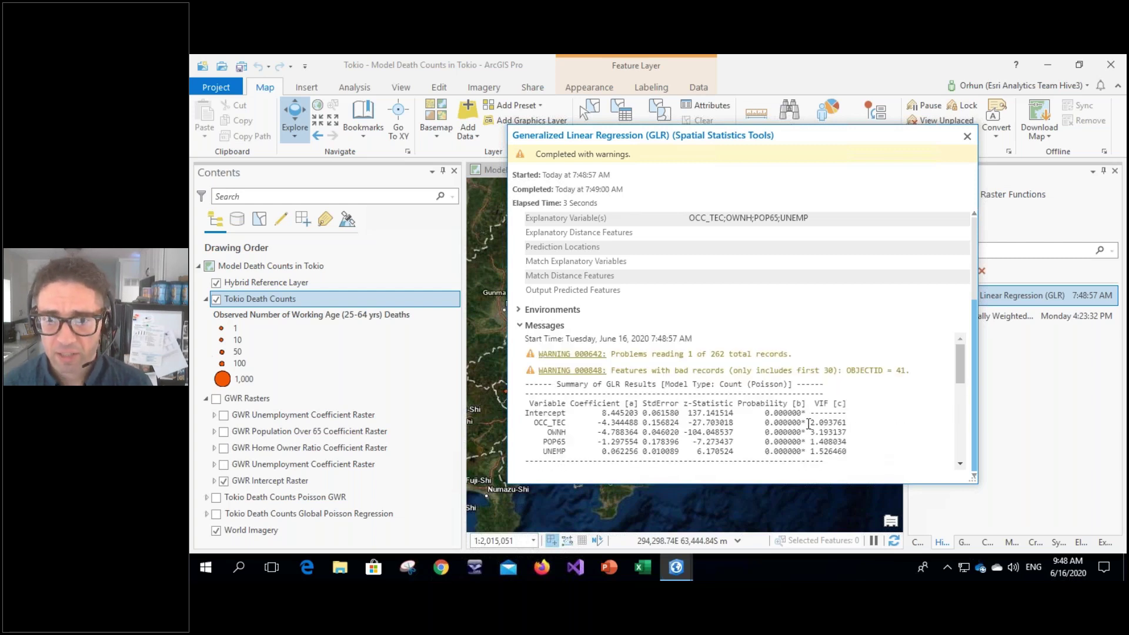
drag(811, 423, 852, 444)
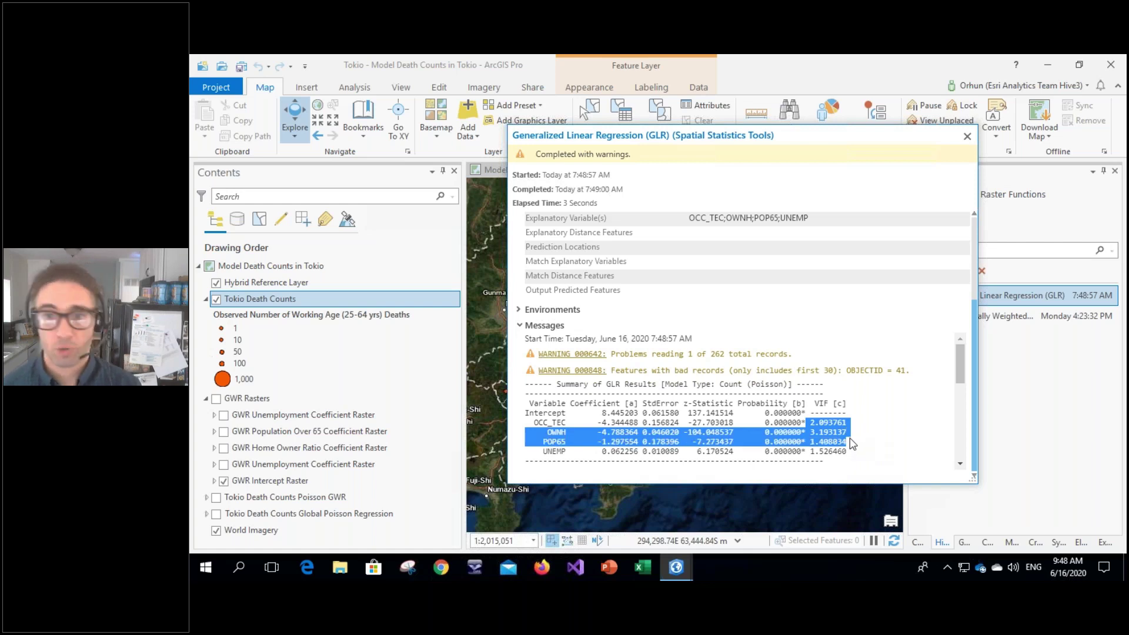
click(966, 135)
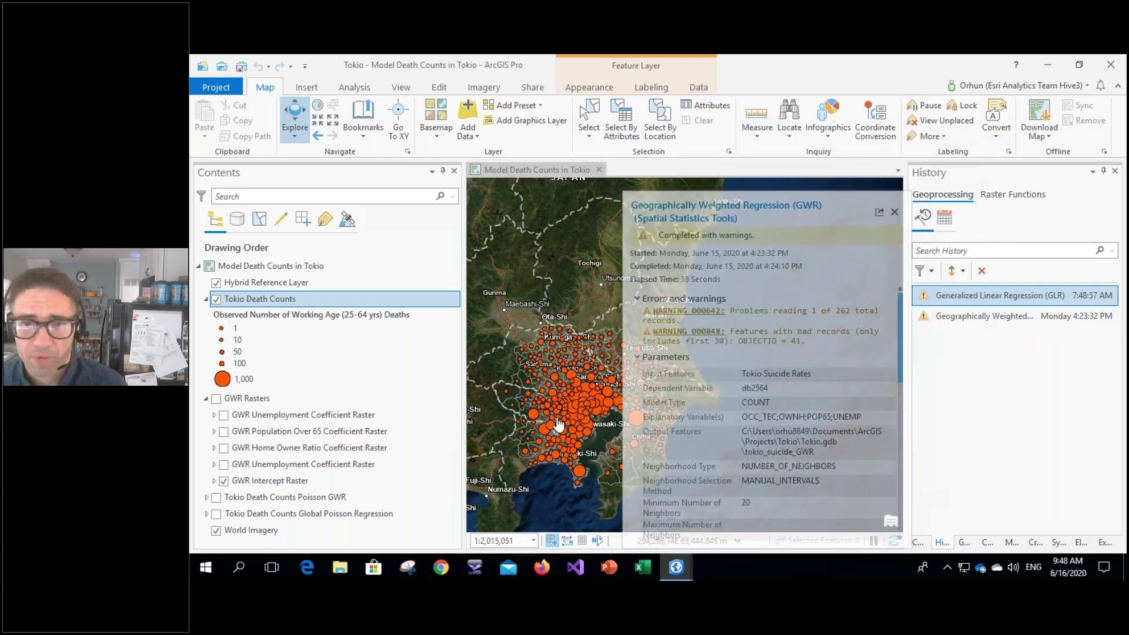
Reopen the Geographically Weighted Regression run from the history to view its parameters, and return to the history list.
scroll(547, 415, up, 1)
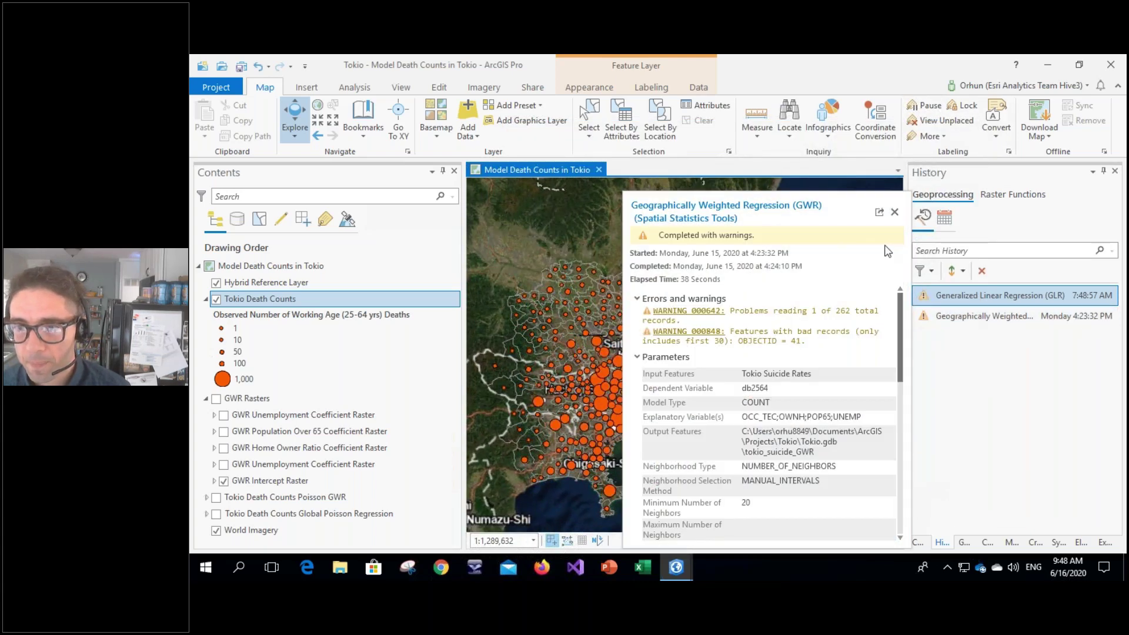
double_click(944, 316)
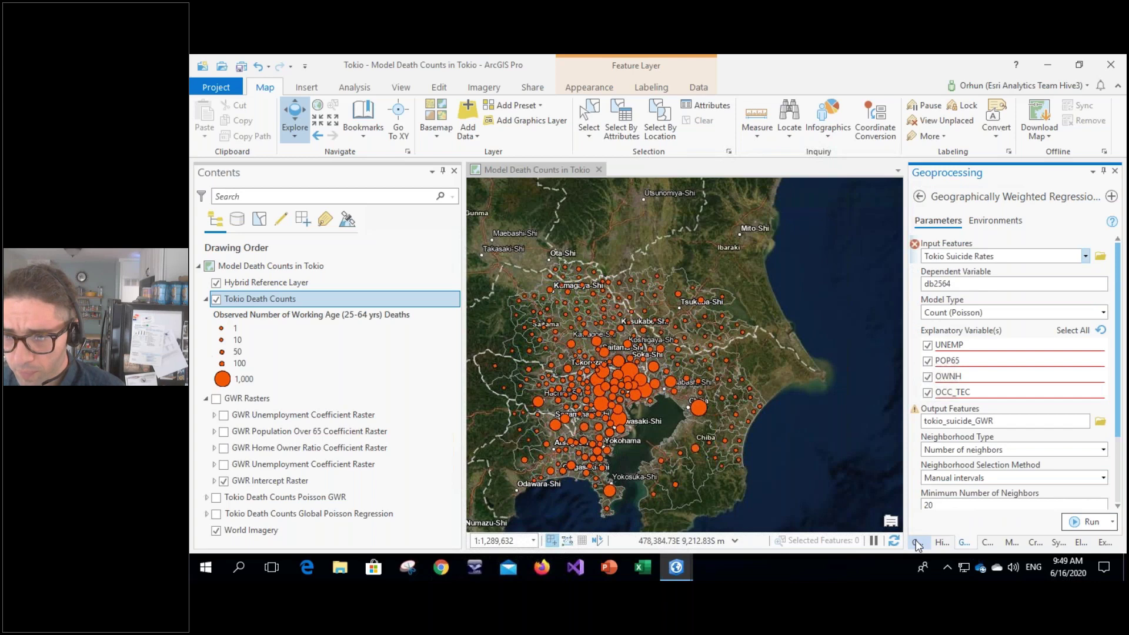
click(917, 543)
click(942, 542)
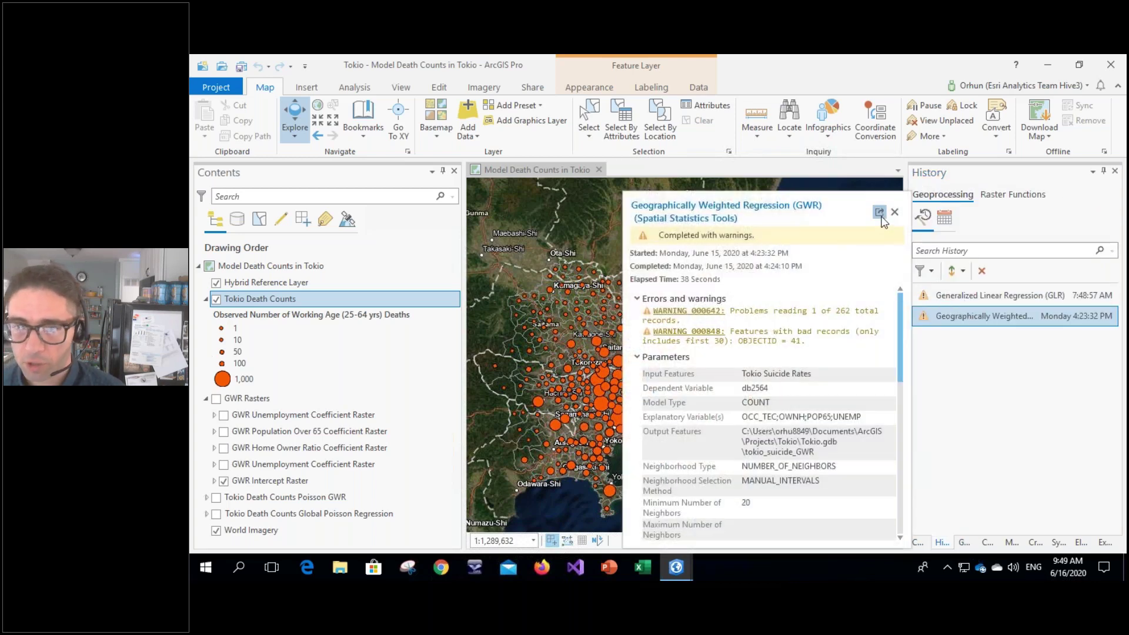
Examine the GWR run's messages in a separate window, highlight the deviance explained by the global and local models, and close the details.
mouse_move(988, 316)
drag(810, 275, 911, 284)
scroll(587, 412, down, 5)
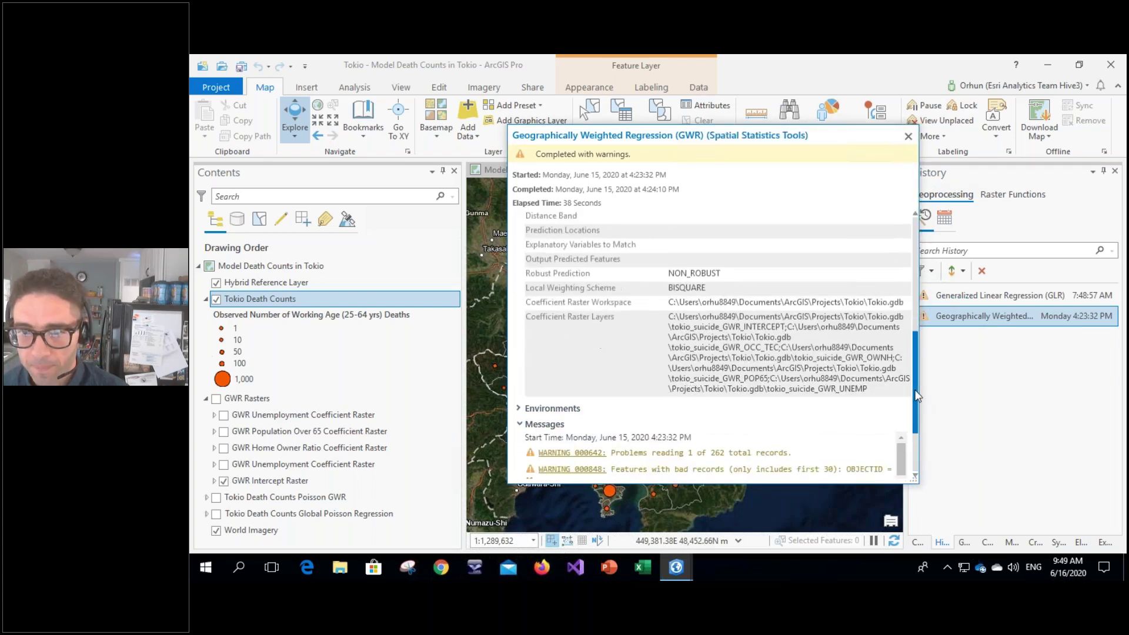
scroll(916, 400, down, 5)
scroll(781, 441, down, 3)
scroll(781, 444, down, 3)
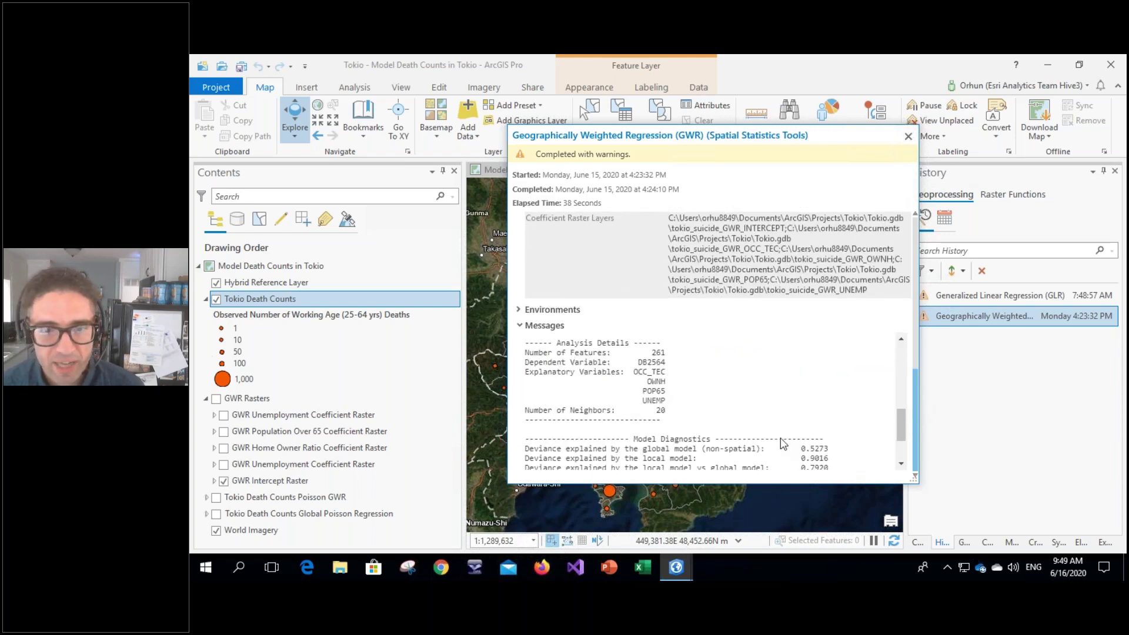
scroll(764, 426, down, 2)
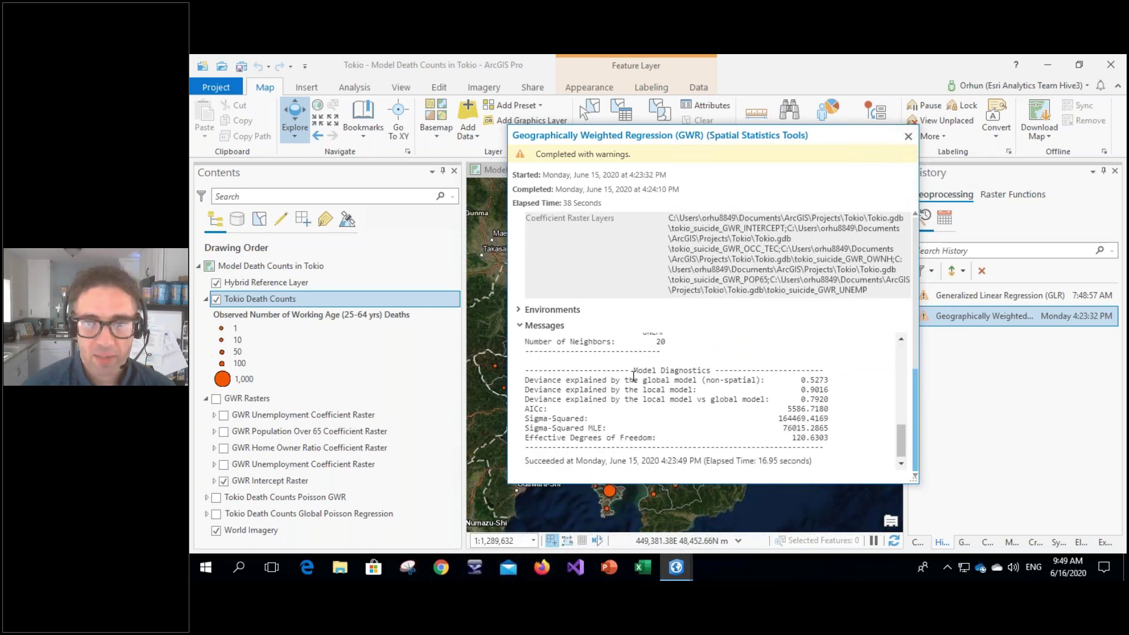
drag(634, 380, 849, 392)
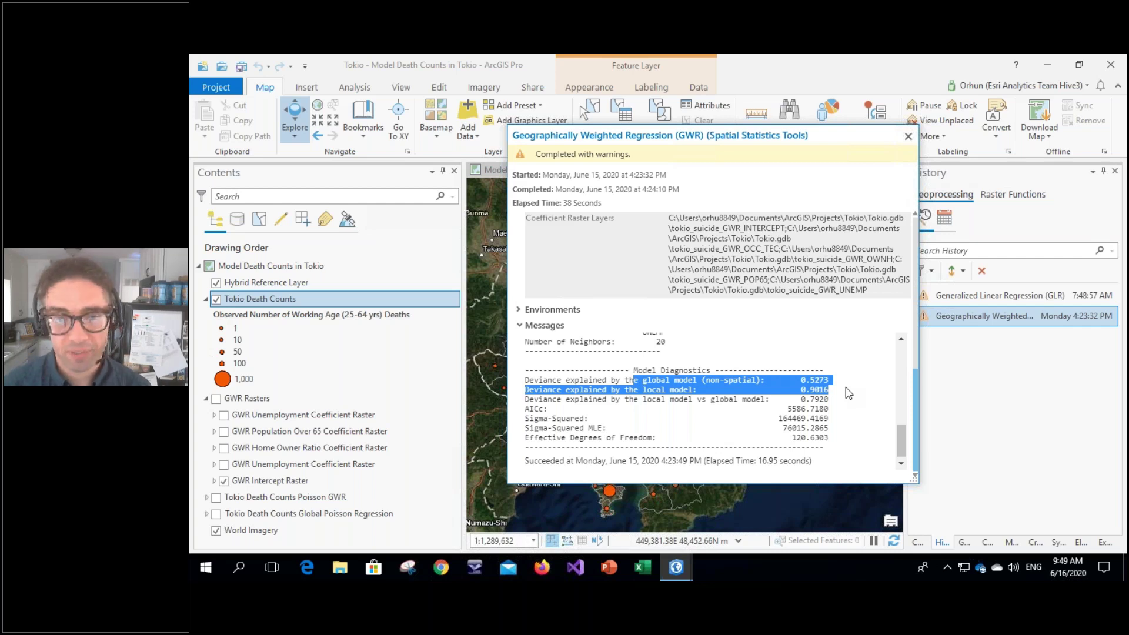
click(908, 137)
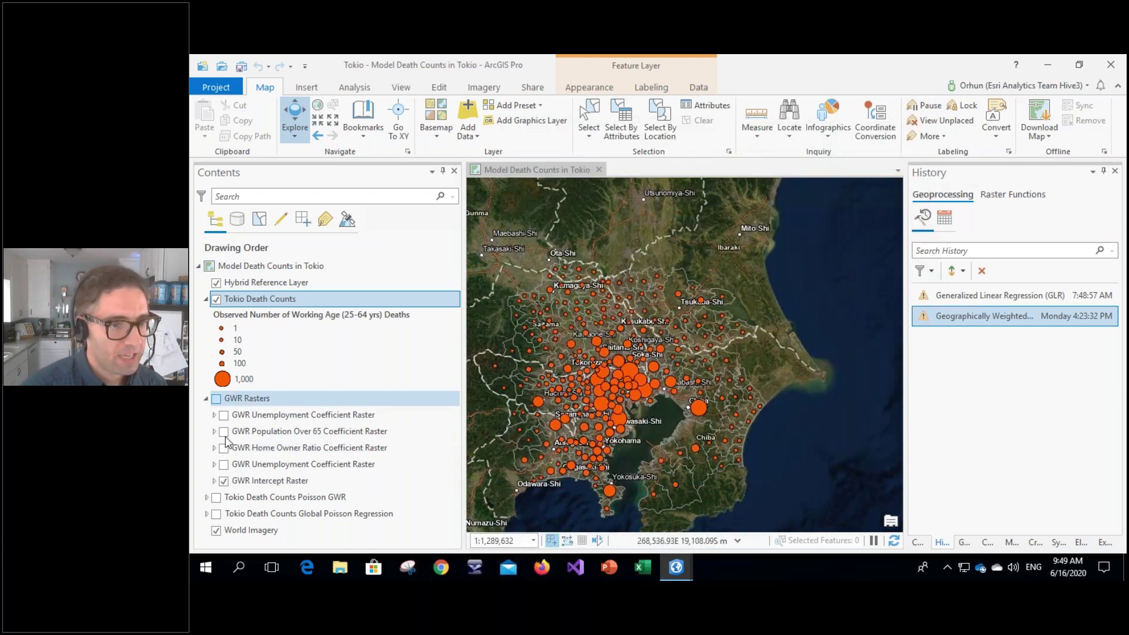
Show the GWR Rasters group and turn on its lower Unemployment, Home Owner Ratio and Population Over 65 coefficient rasters.
click(216, 398)
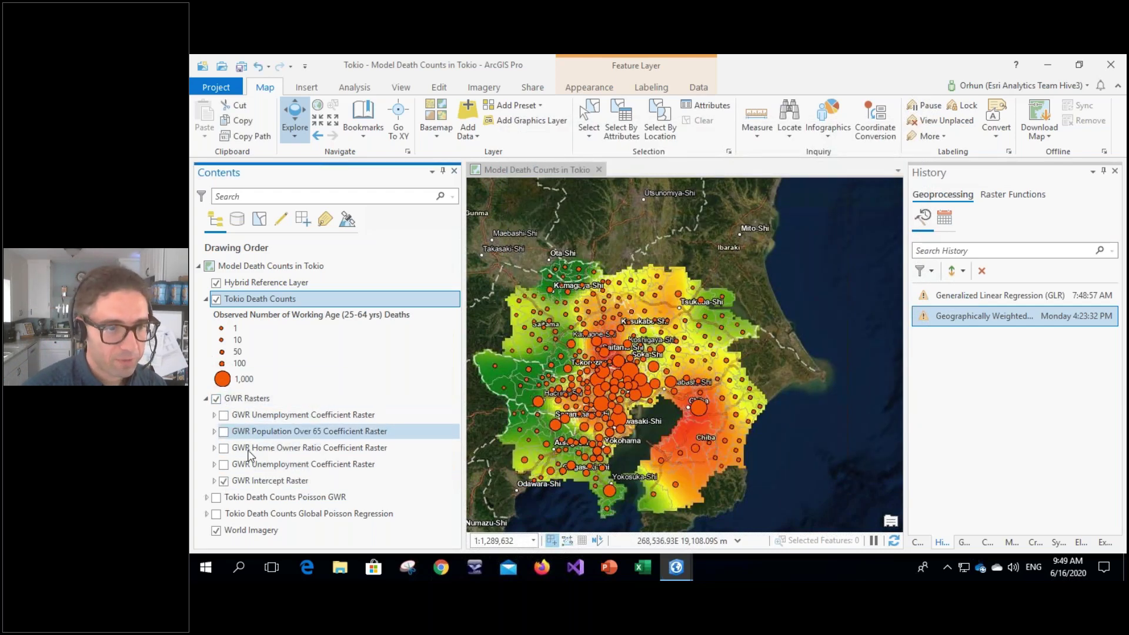
click(224, 465)
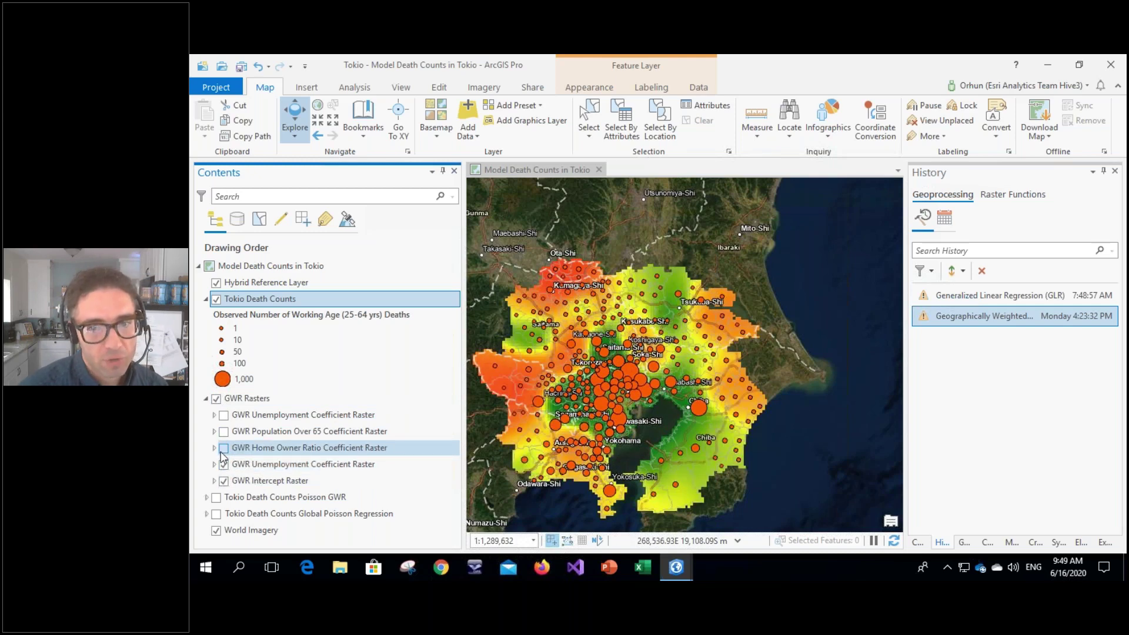
click(224, 448)
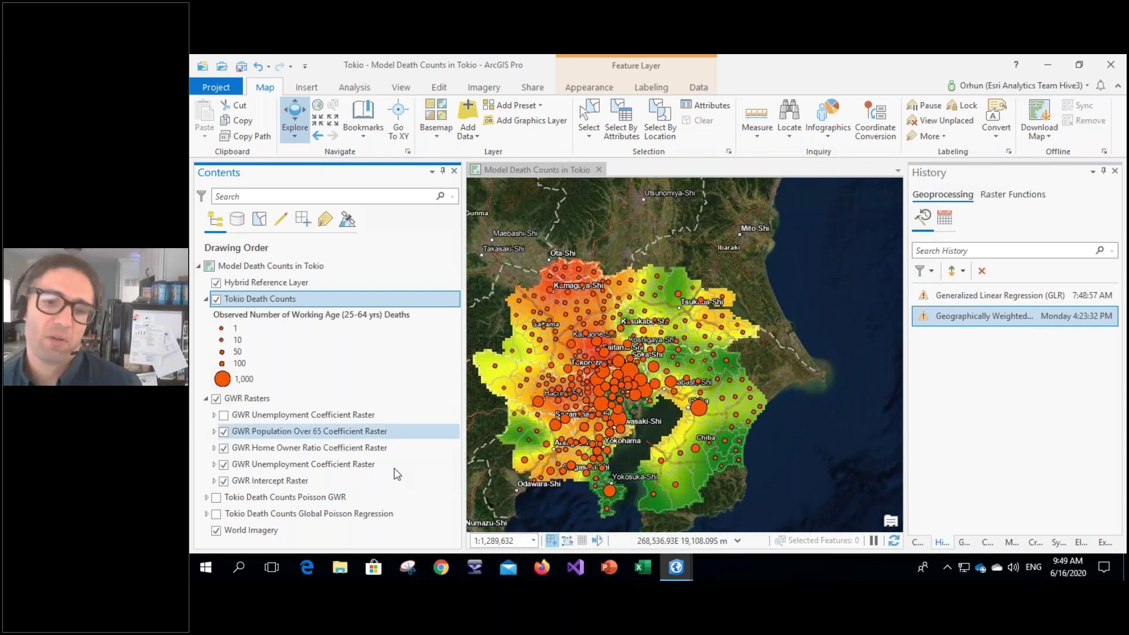
click(596, 492)
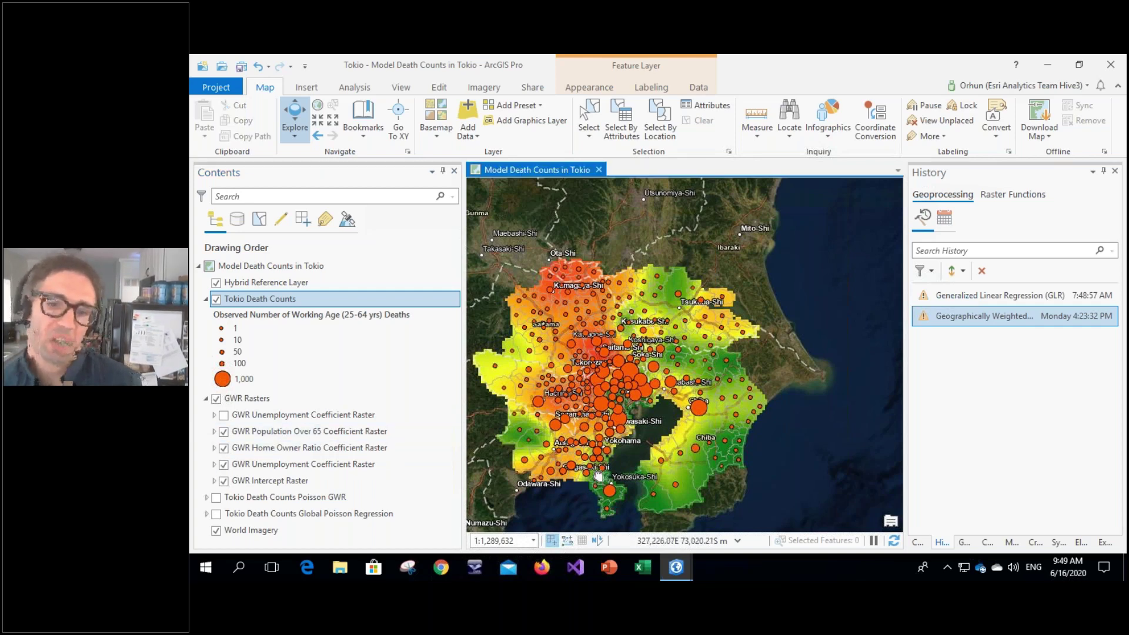
drag(598, 477, 610, 459)
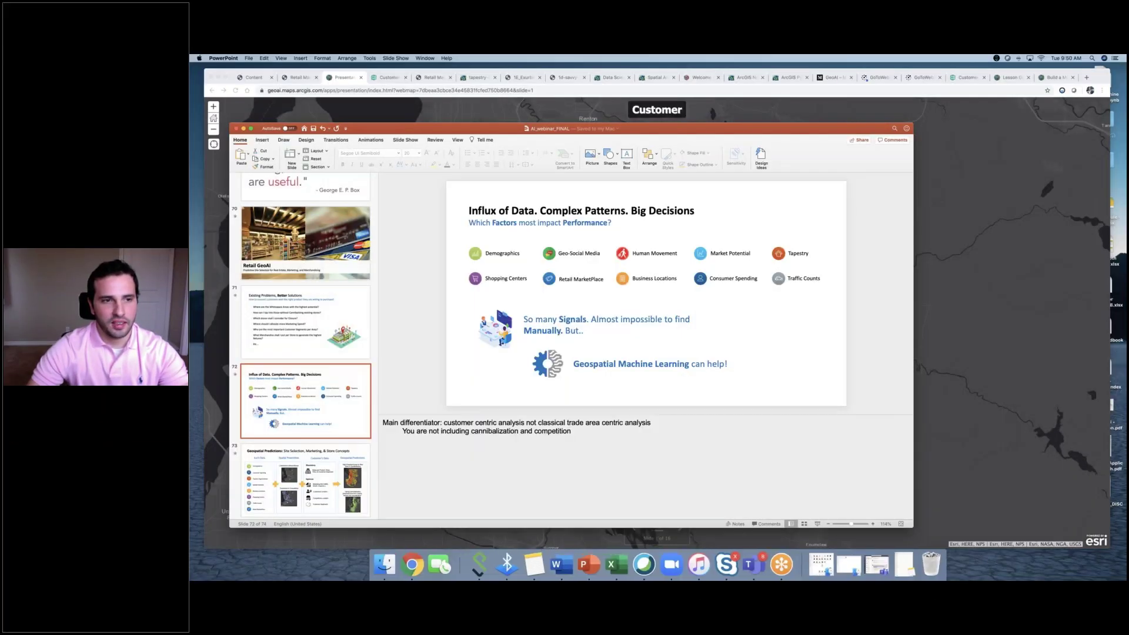
Start the PowerPoint slide show from the Retail GeoAI slide and advance to the Existing Problems, Better Solutions slide.
key(Up)
key(Up)
click(817, 524)
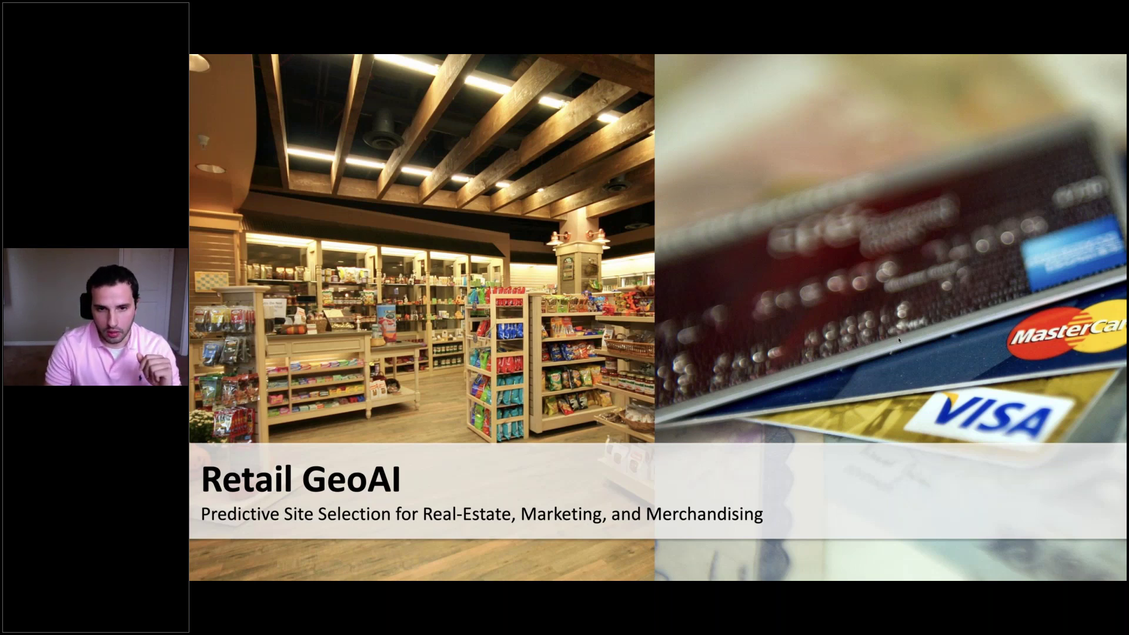
key(Right)
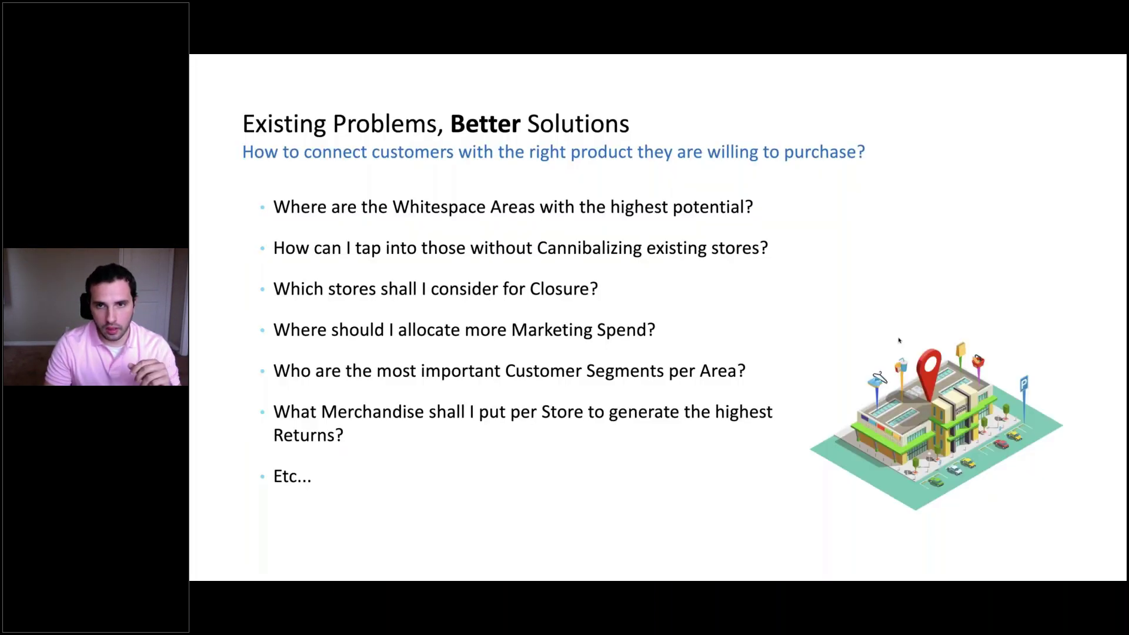
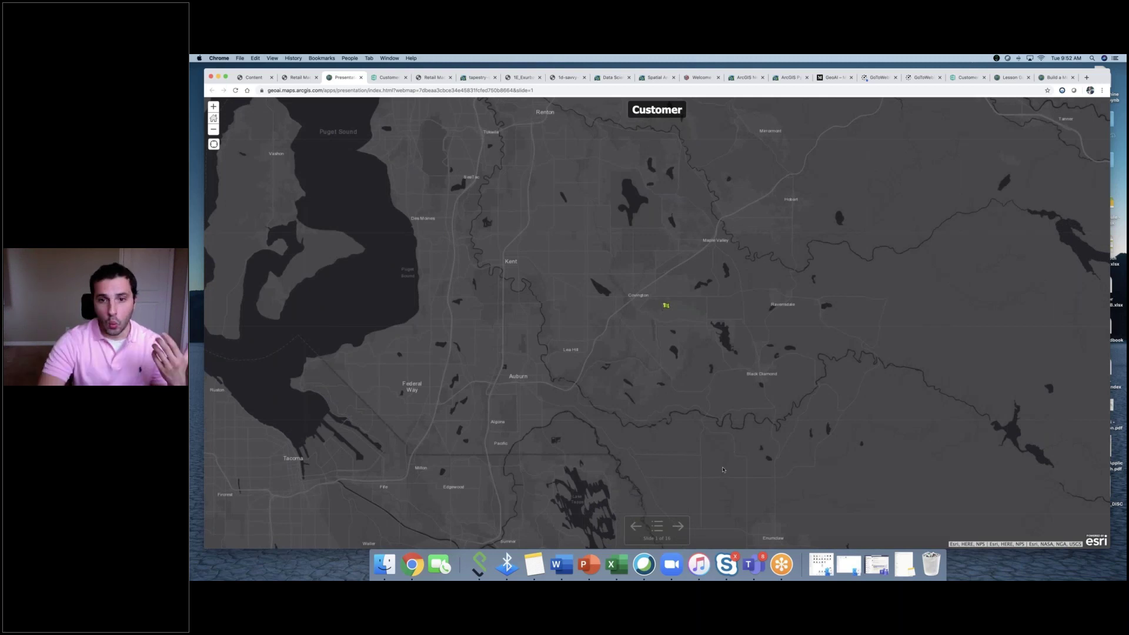
Step through the Customer web map presentation from the nearest brand and competition locations to the Block Group Retail Landscape slide.
click(678, 526)
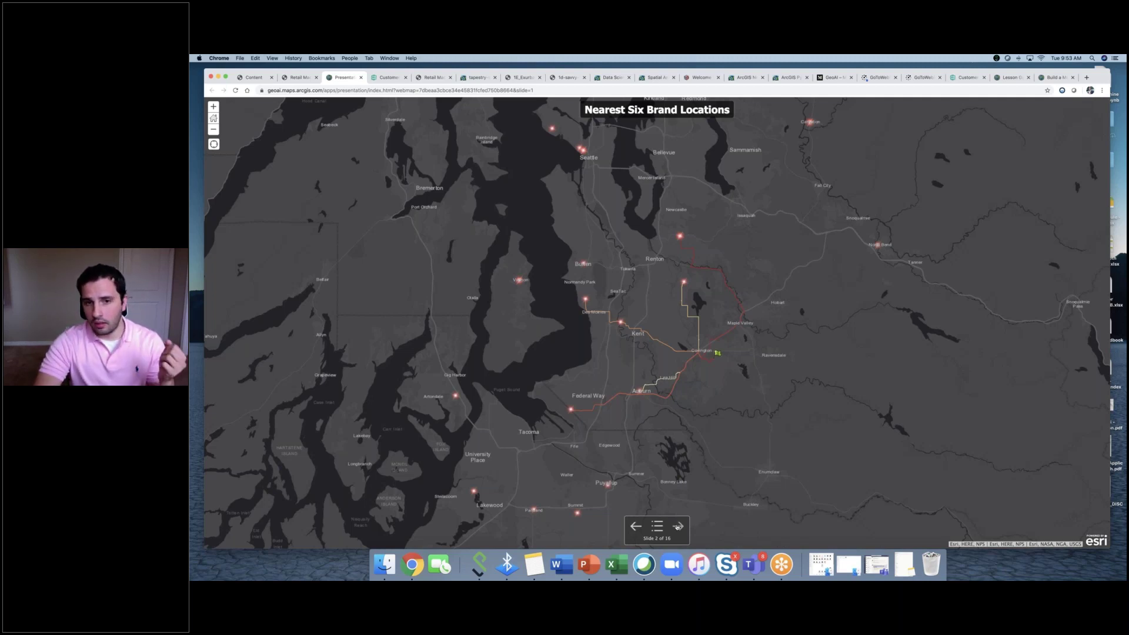
click(678, 526)
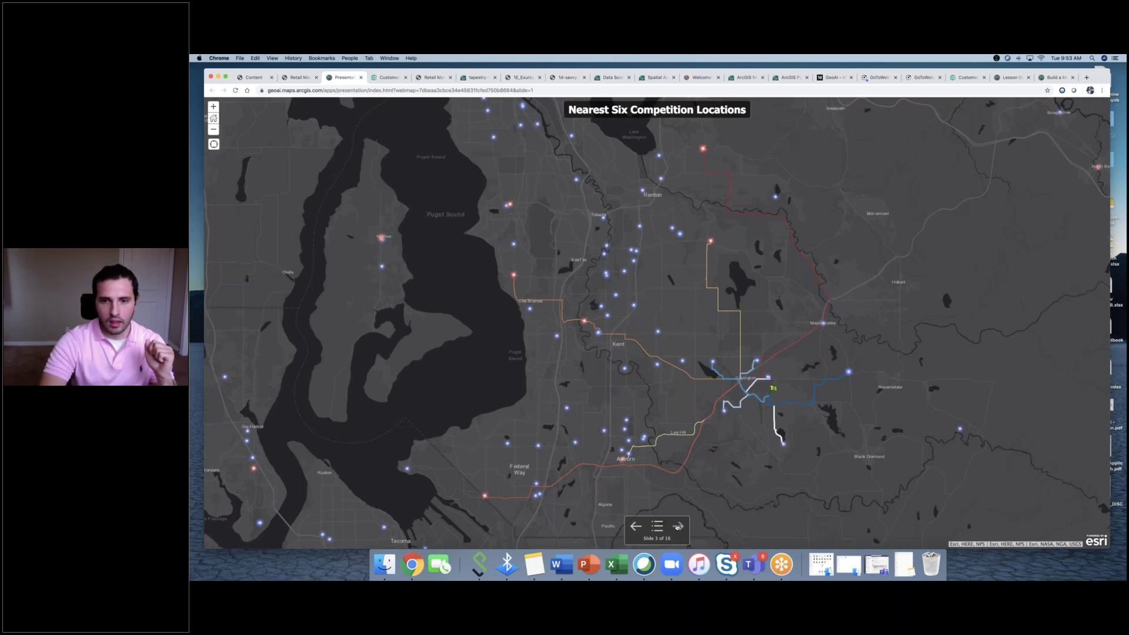
click(678, 526)
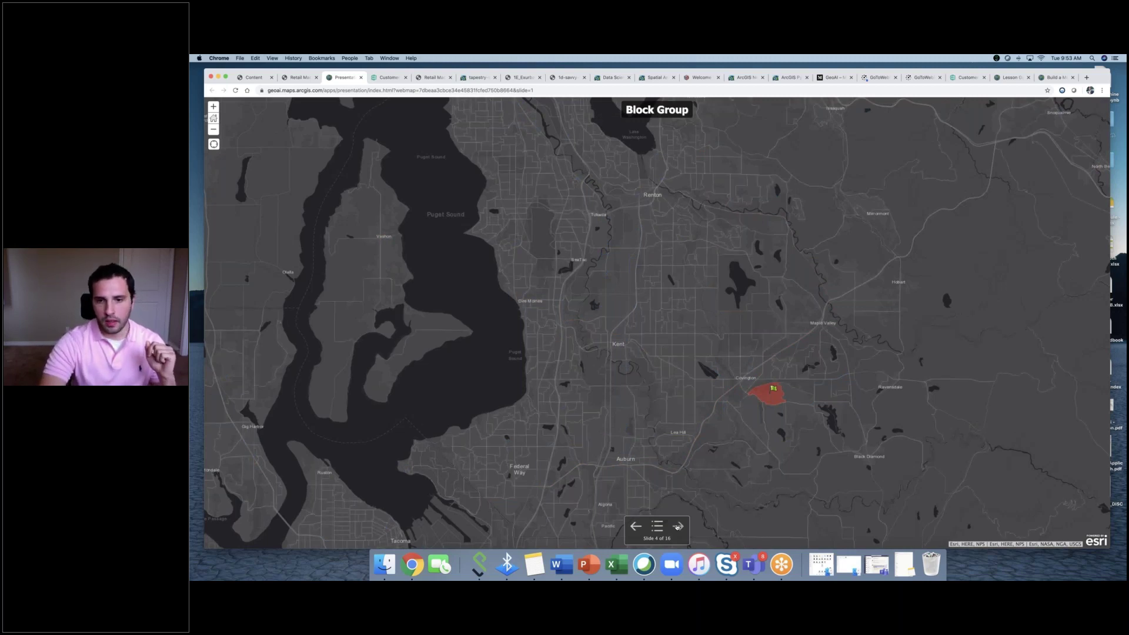
click(678, 526)
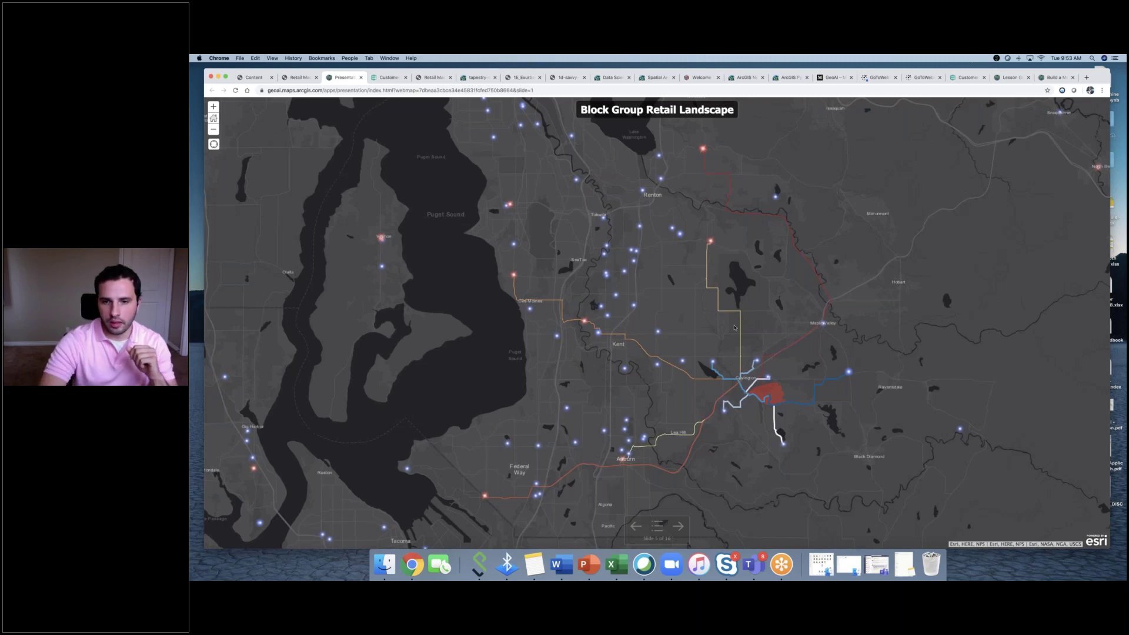
Switch to the Customer-Centric Analysis story map and go back to the marketing profile under Who the Customer Is.
key(ctrl+Tab)
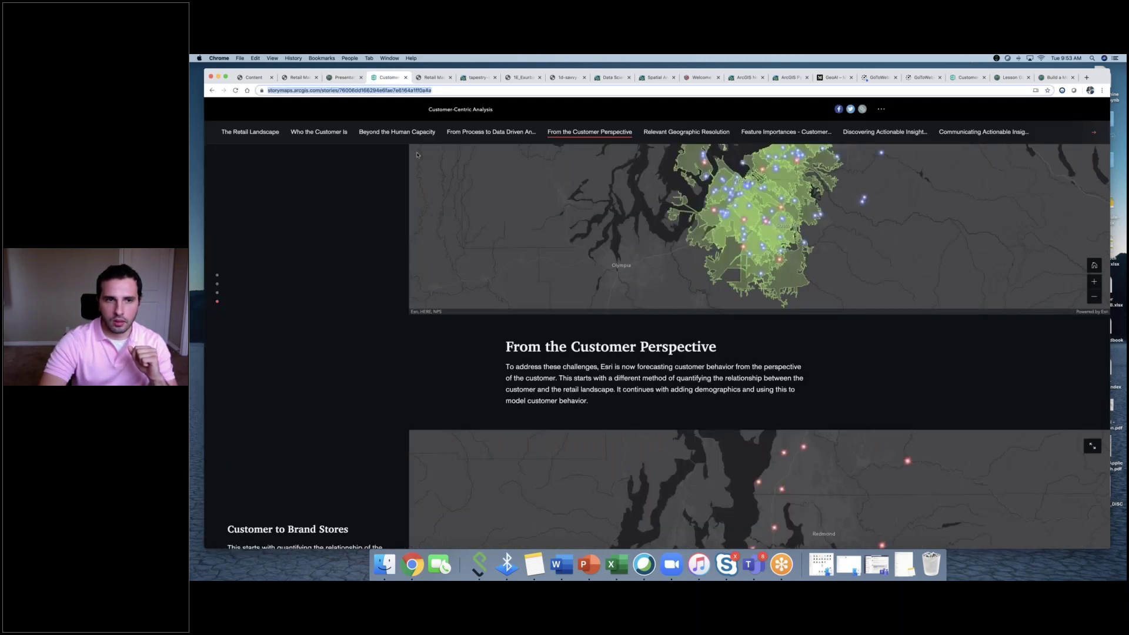
scroll(417, 154, up, 15)
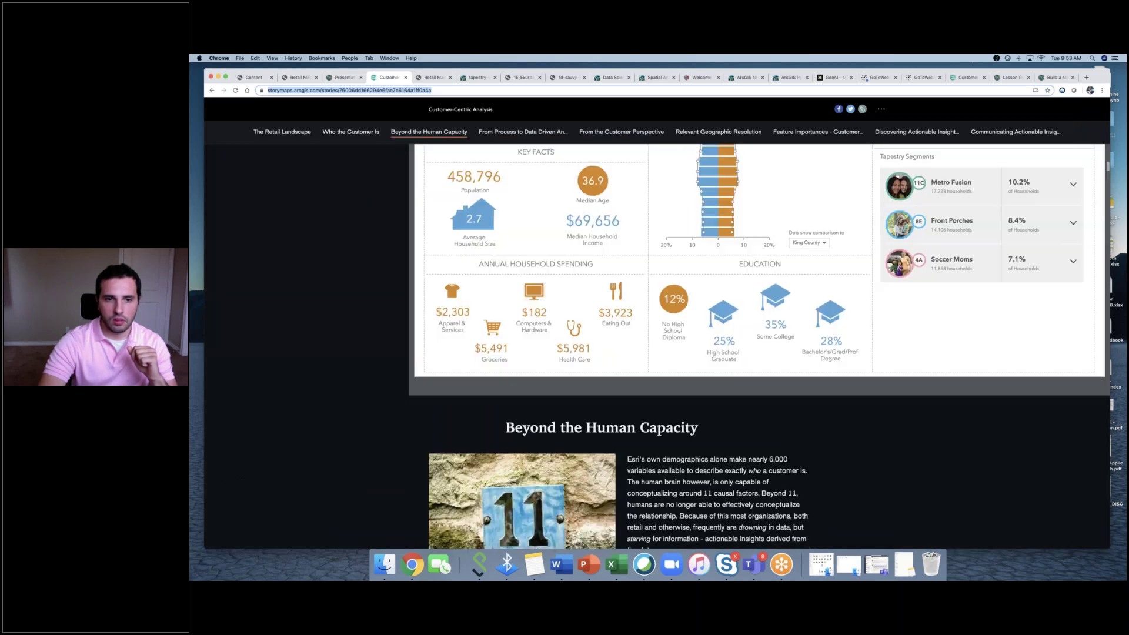
scroll(359, 186, up, 10)
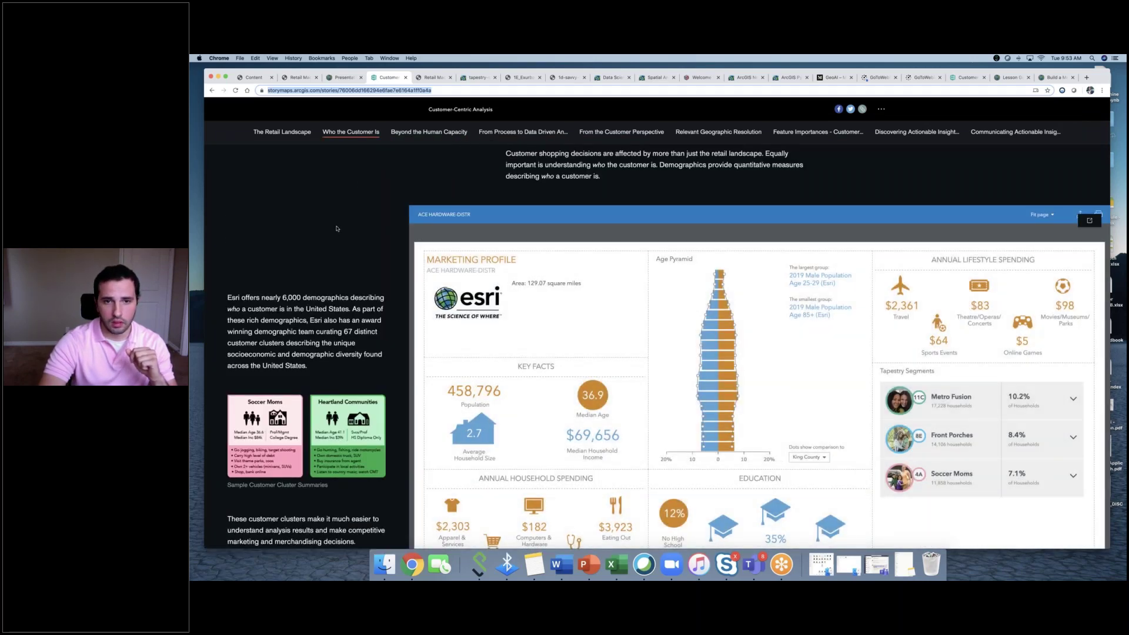
Leave the story map's marketing profile and open the Retail Machine Learning notebook from the omaher content folder.
scroll(337, 229, down, 2)
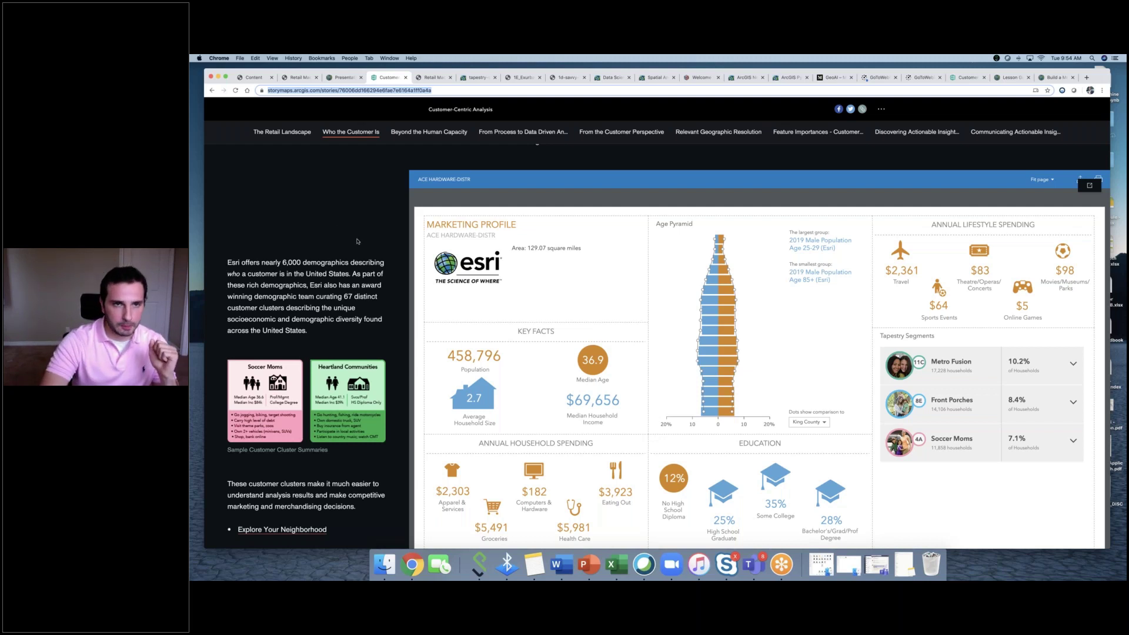
click(299, 77)
click(253, 78)
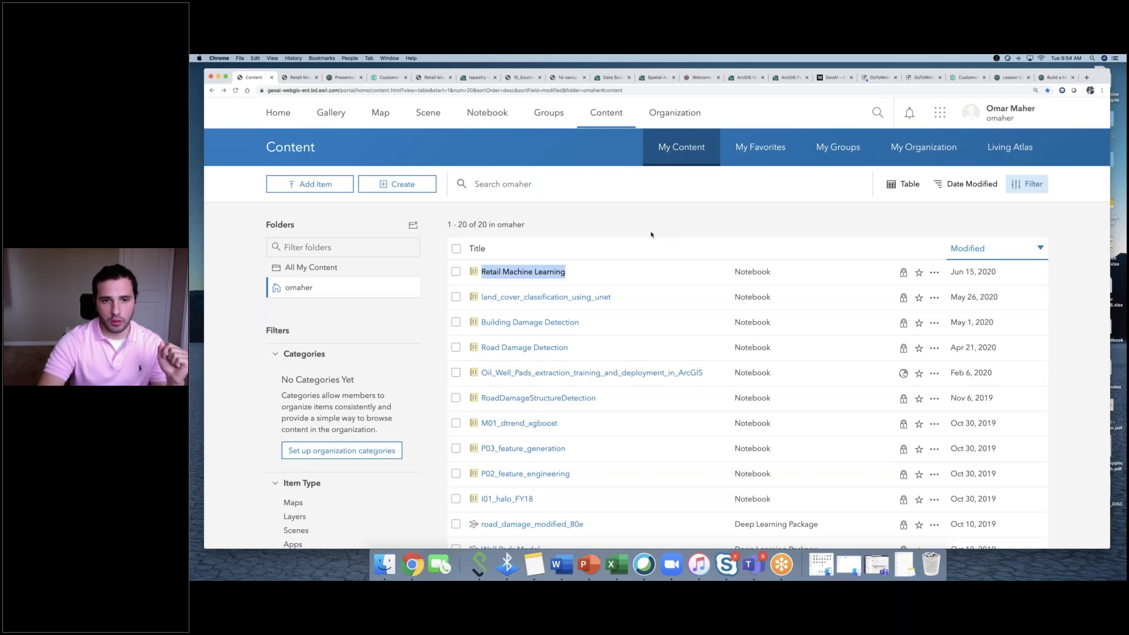
scroll(507, 312, down, 5)
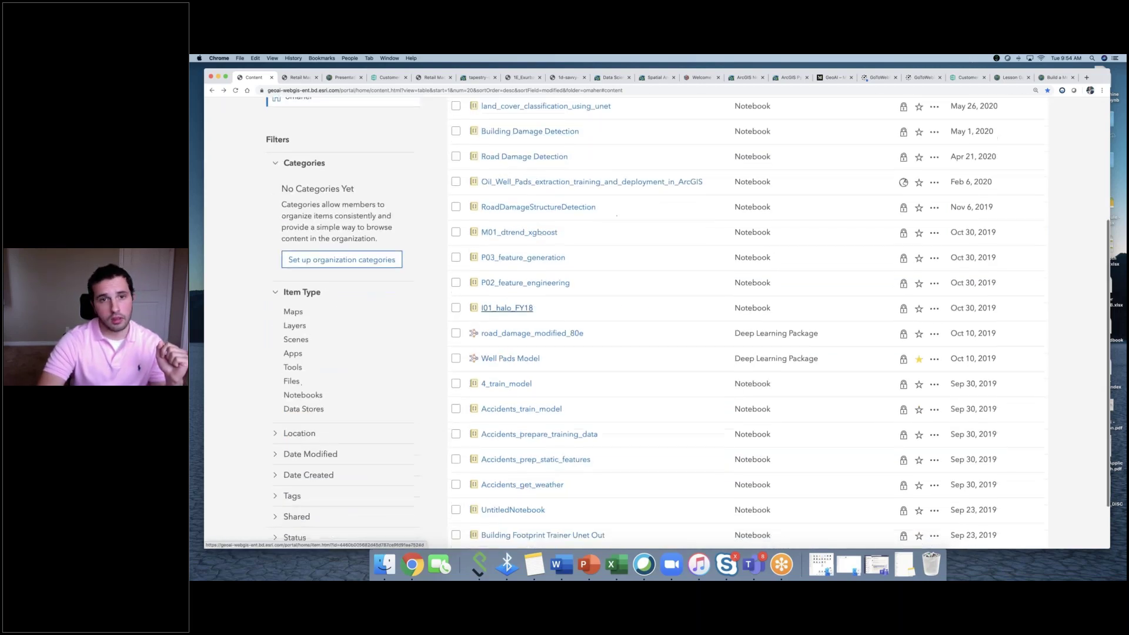
scroll(507, 308, up, 7)
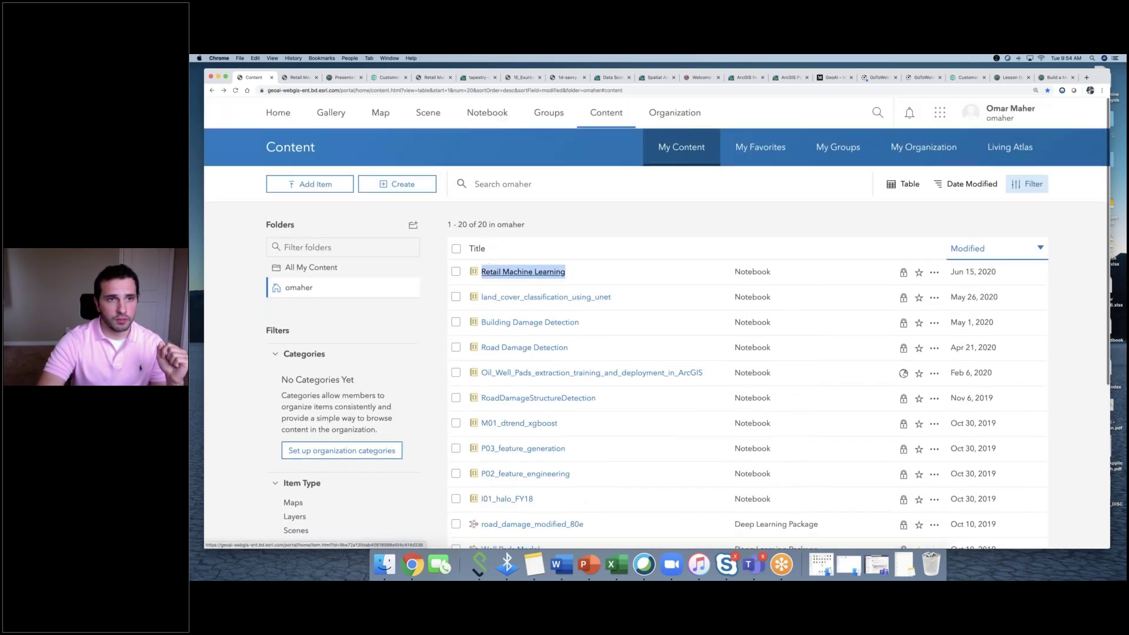
click(524, 271)
click(952, 188)
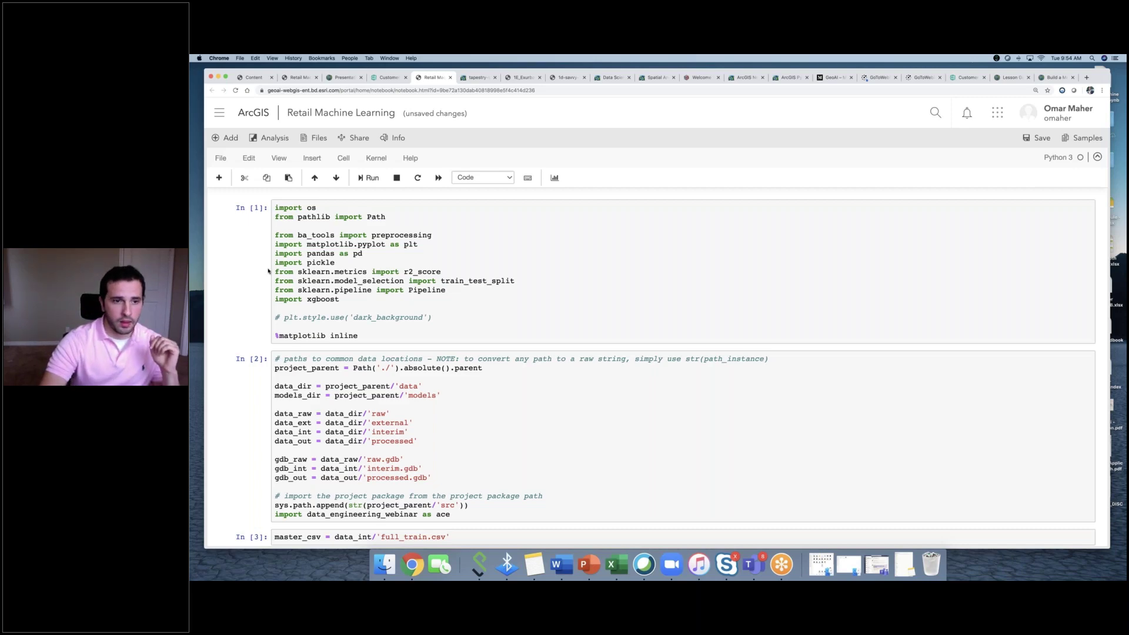
Review the notebook's master_df training table and the proximity travel time and distance columns for one origin.
scroll(268, 271, down, 5)
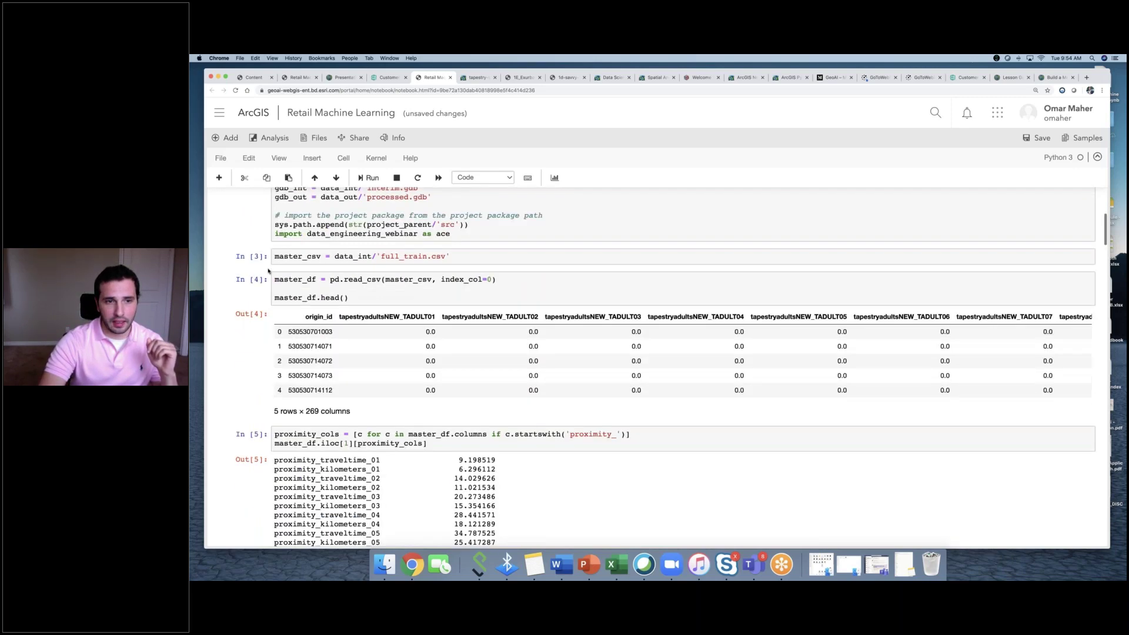
click(729, 320)
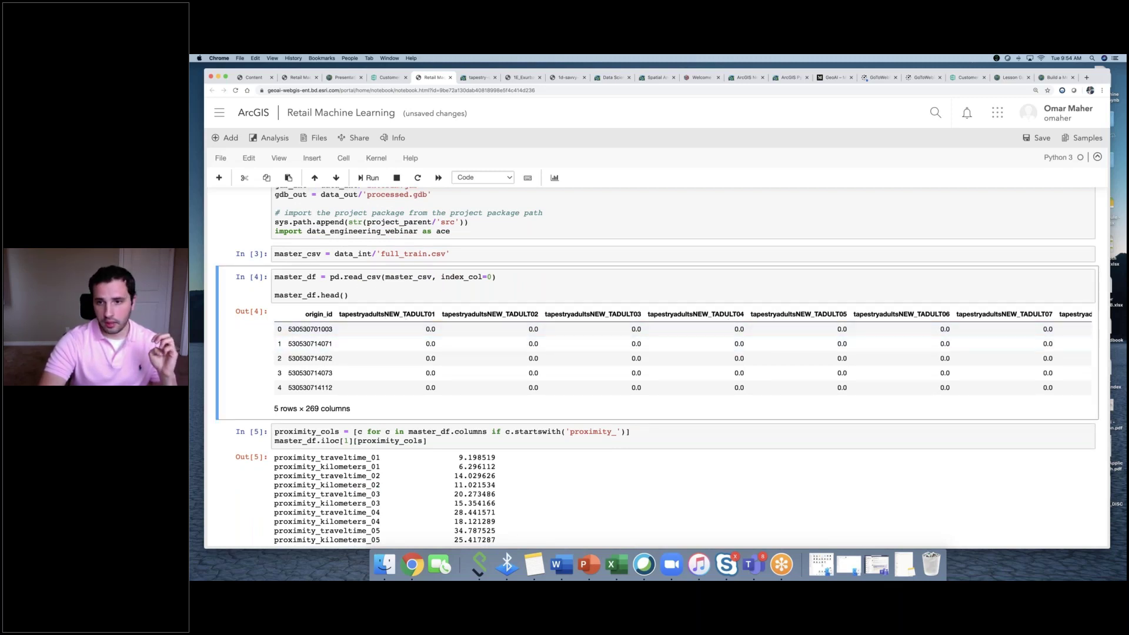
scroll(469, 334, down, 4)
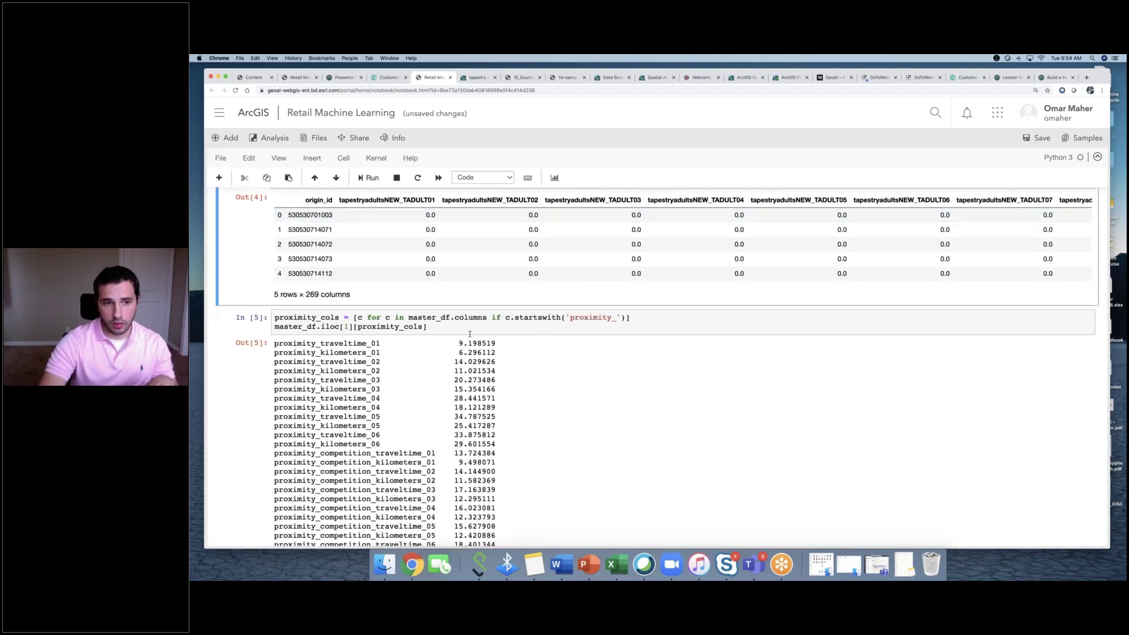
scroll(469, 334, down, 4)
drag(320, 235, 393, 244)
Examine the label columns output and highlight the count_01 and count_02 values.
scroll(539, 322, down, 7)
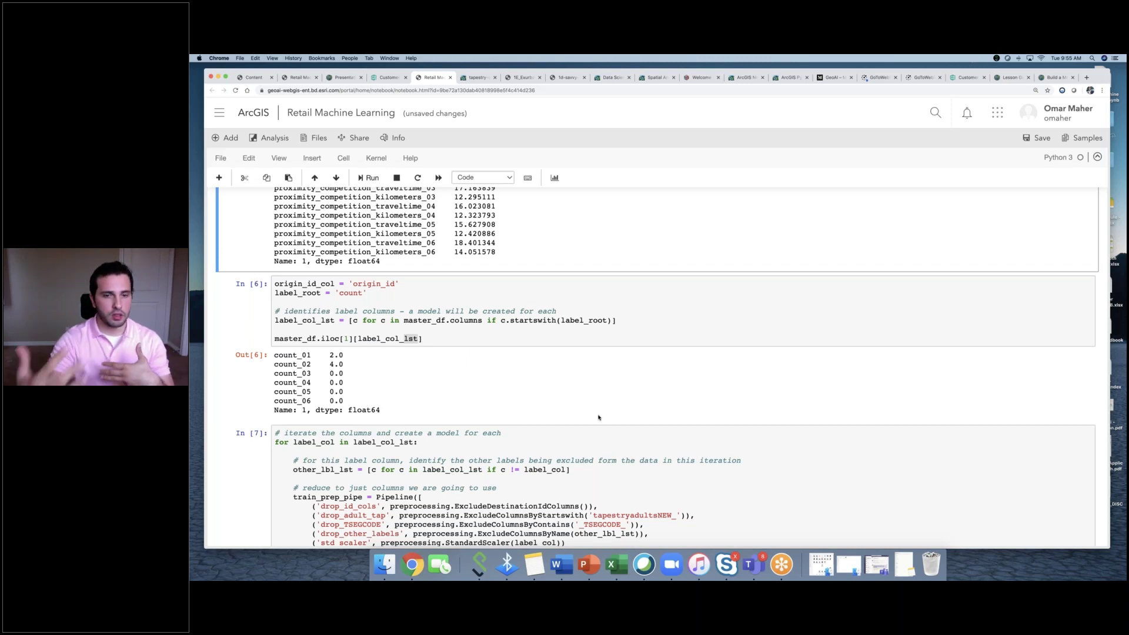
double_click(332, 354)
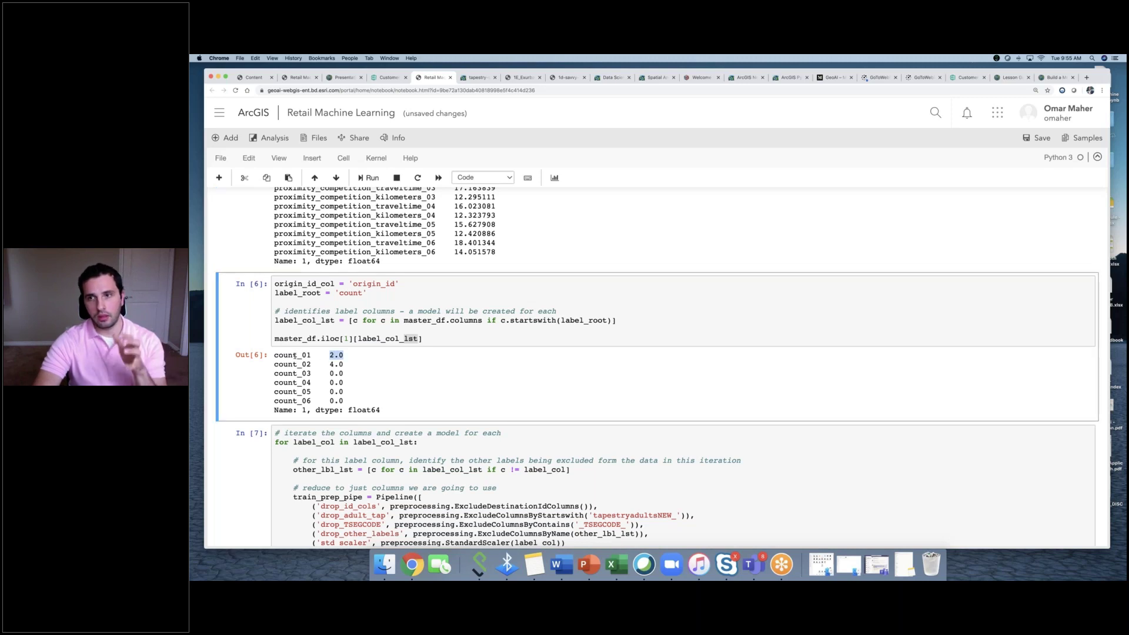
double_click(335, 364)
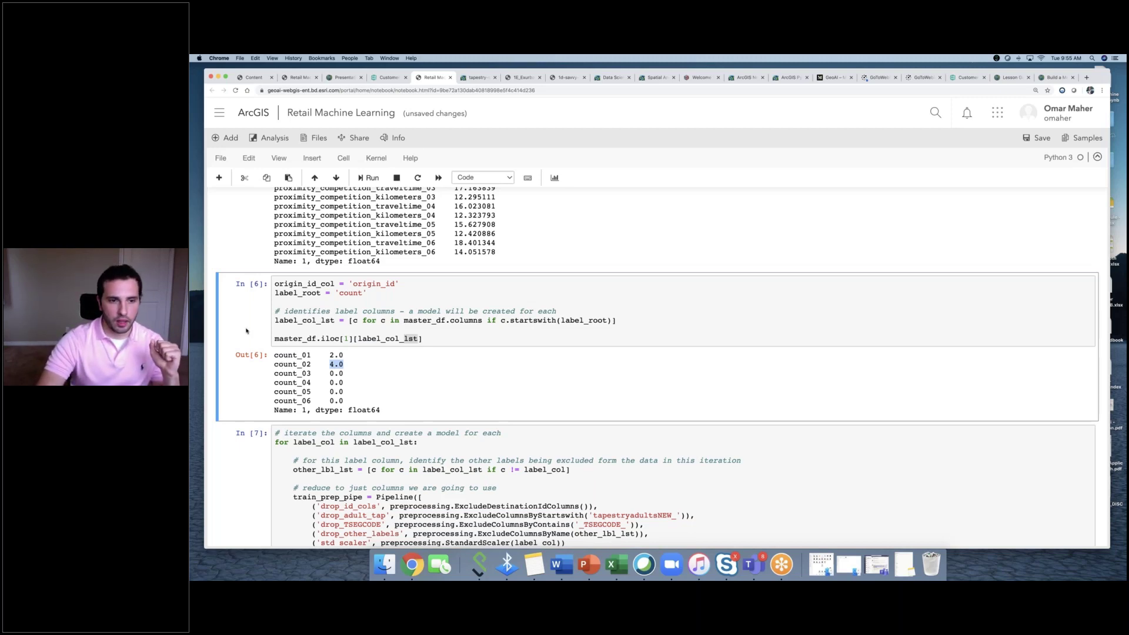
Review the model training cell from the preprocessing pipeline and XGBRegressor settings down to the r^2 scores of each label column.
scroll(245, 331, down, 10)
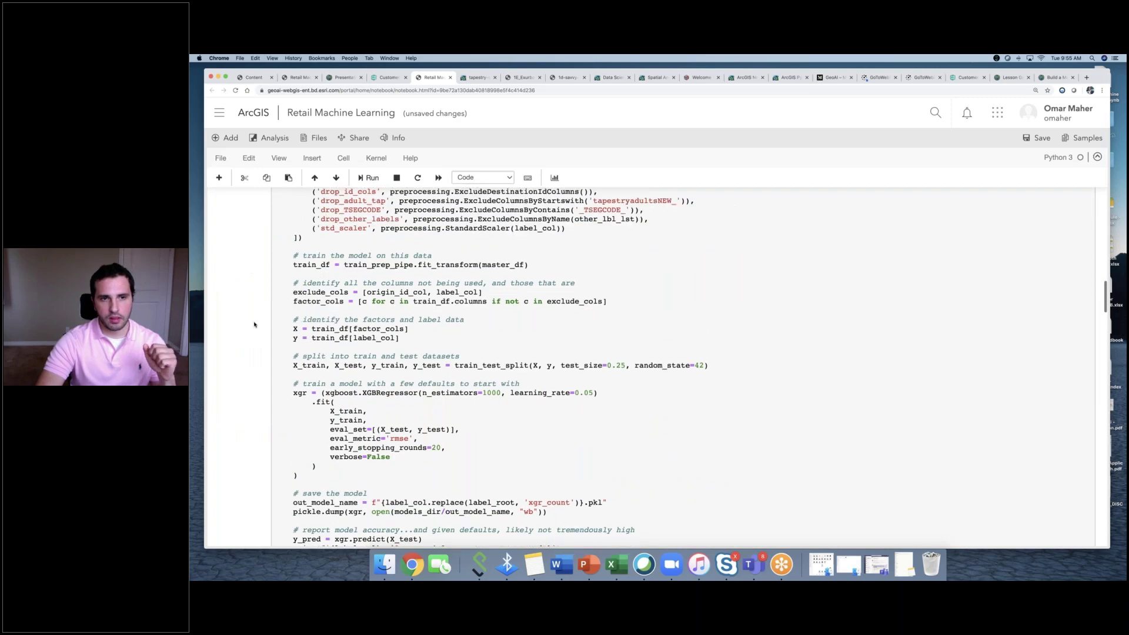
scroll(254, 325, up, 1)
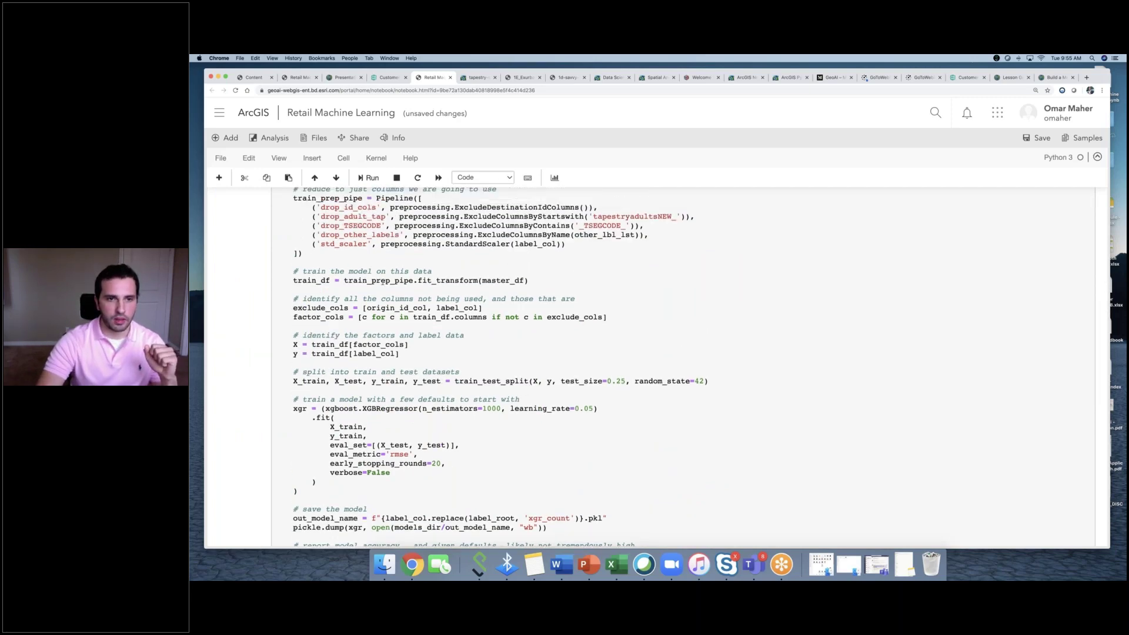
scroll(381, 288, down, 5)
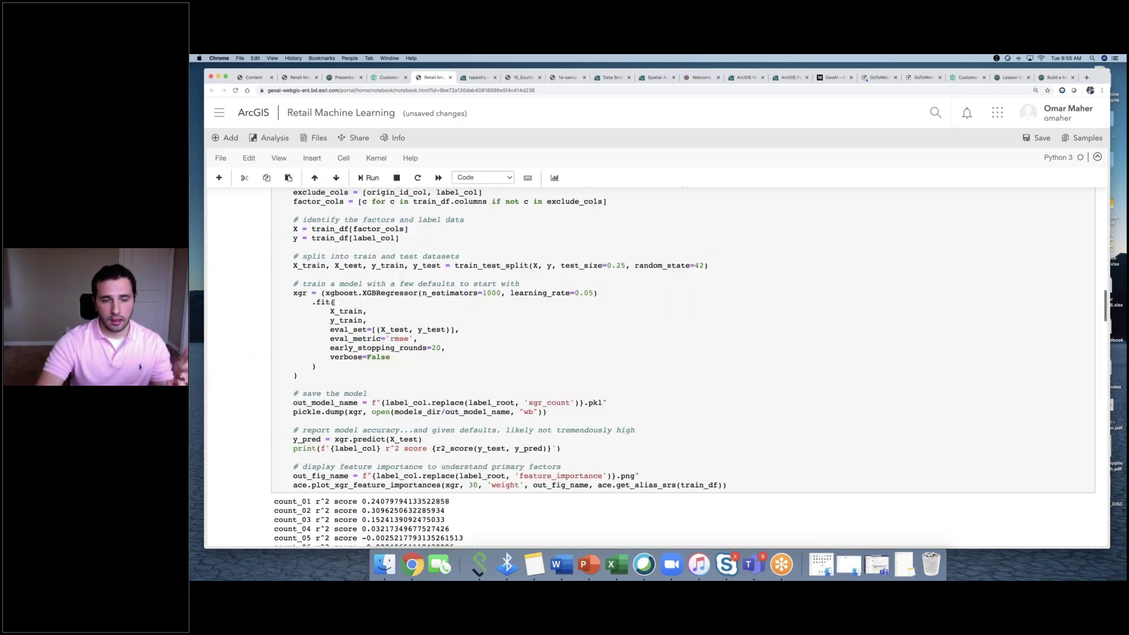
scroll(334, 301, up, 1)
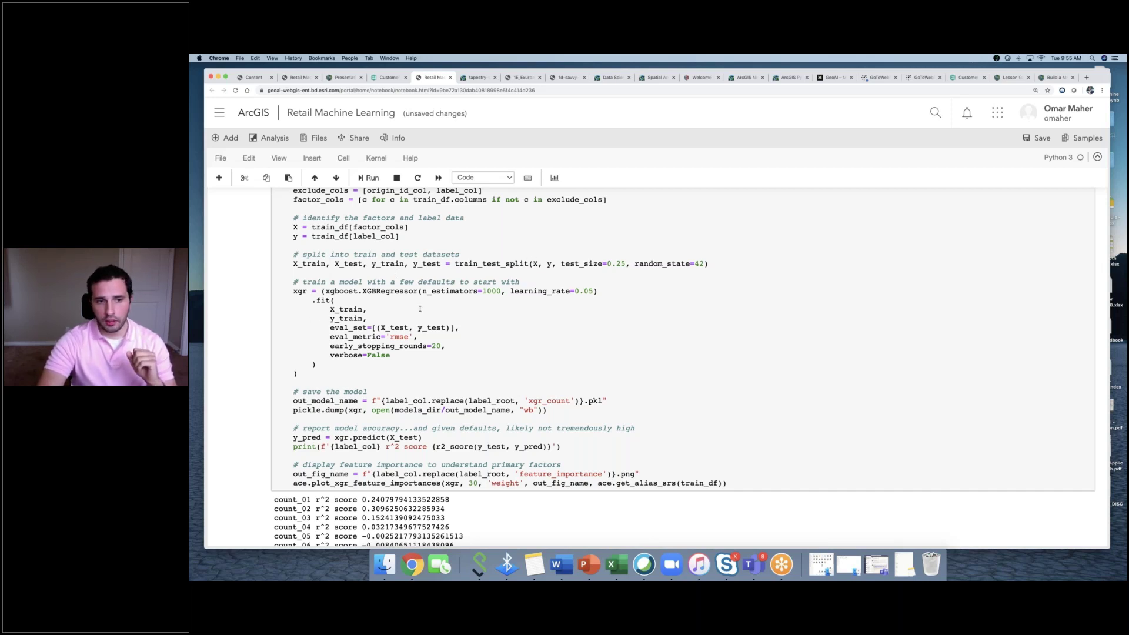
scroll(374, 351, down, 5)
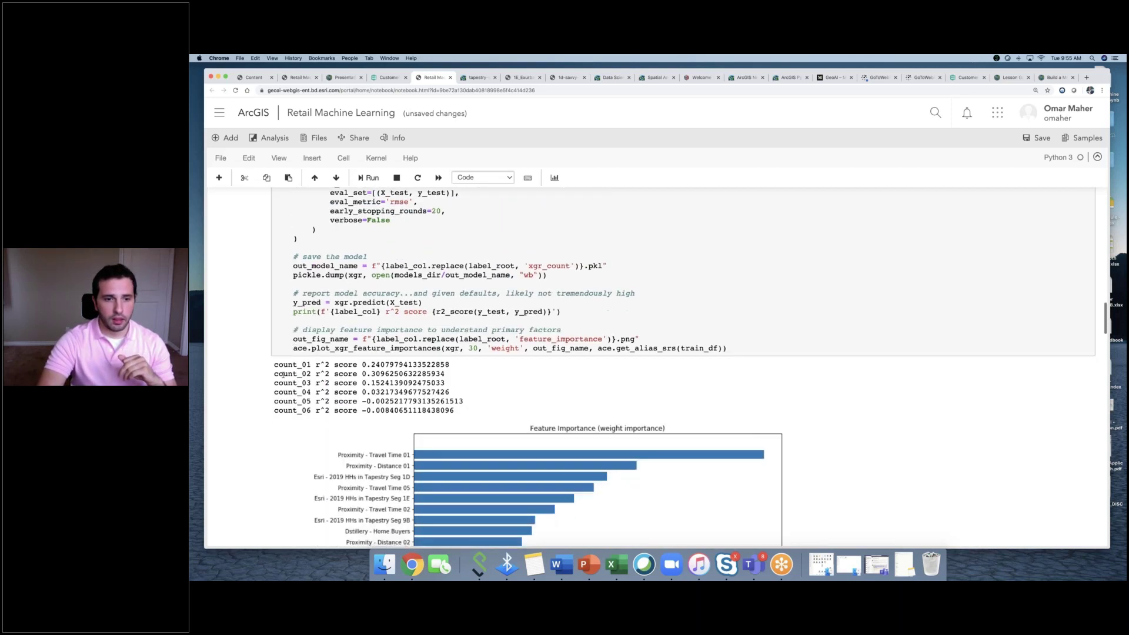
Return to the web map presentation and advance from Block Group Retail Landscape to the New Location Hexbins slide.
click(387, 78)
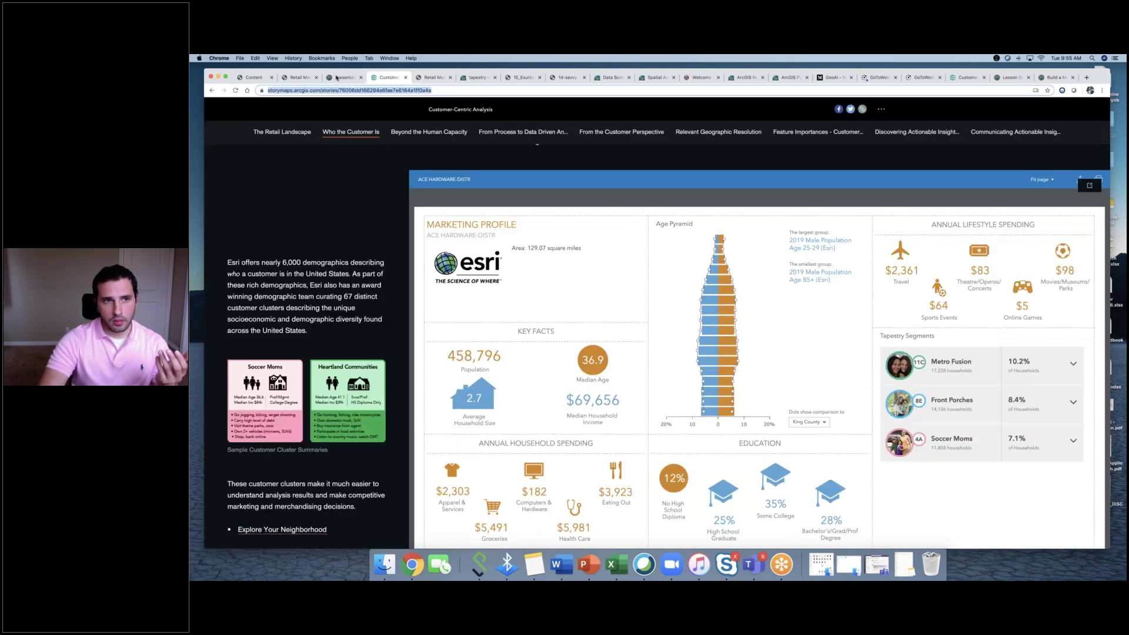
click(344, 77)
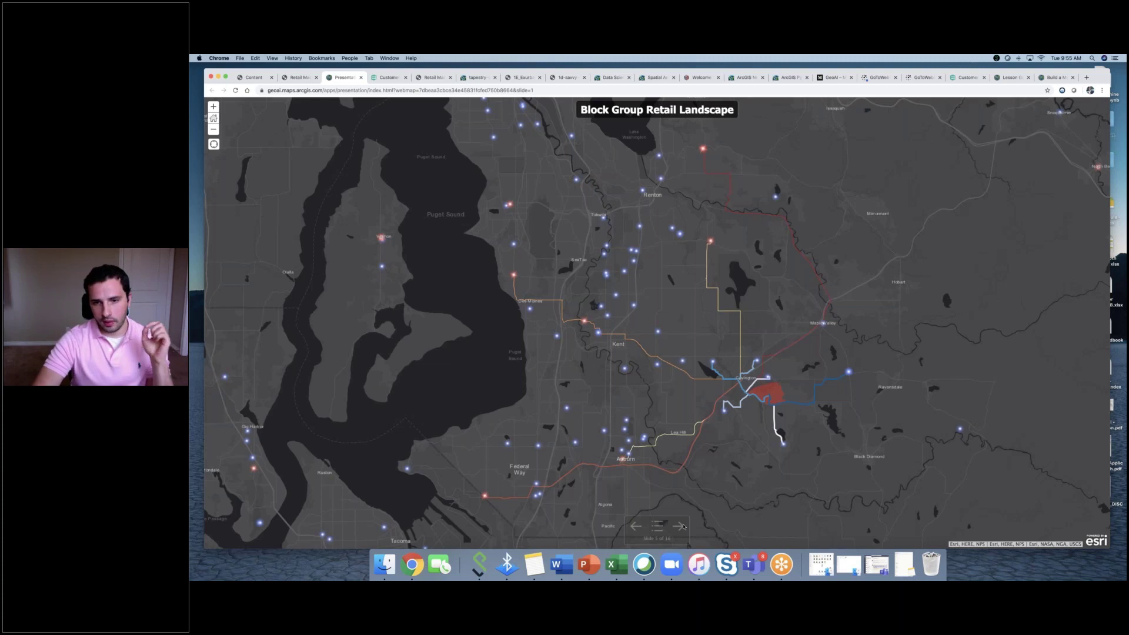
click(680, 526)
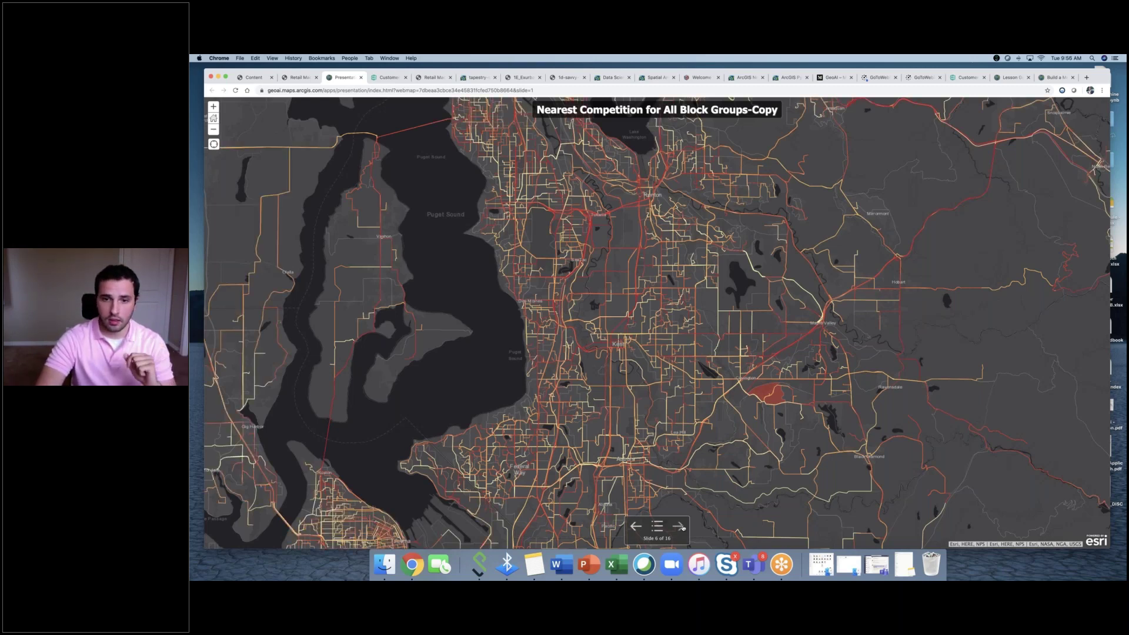
click(679, 526)
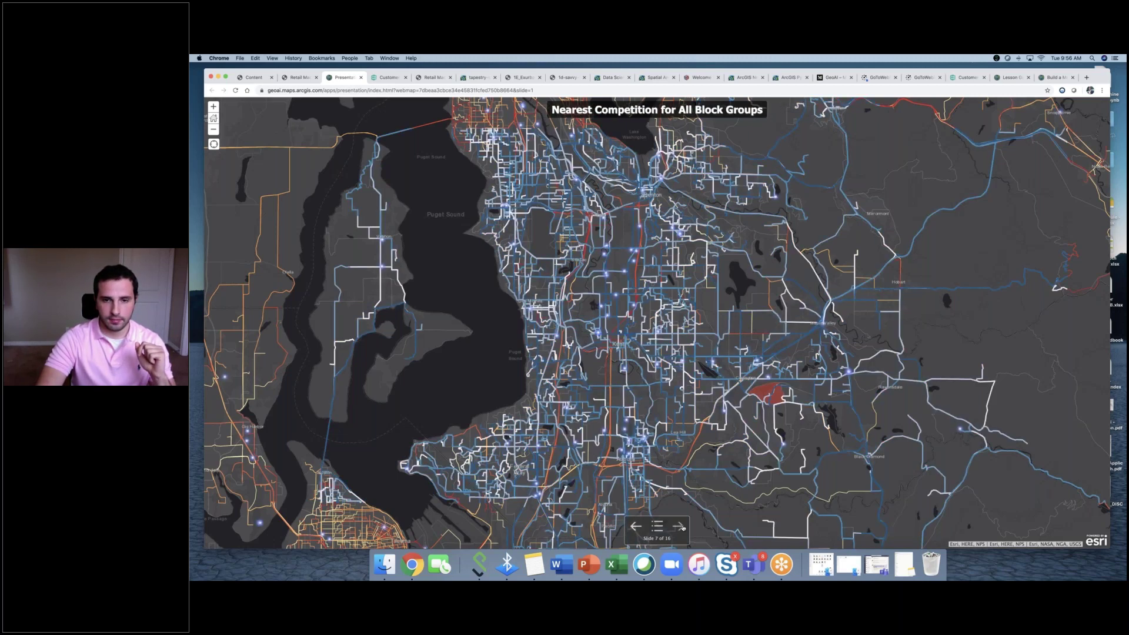
click(680, 526)
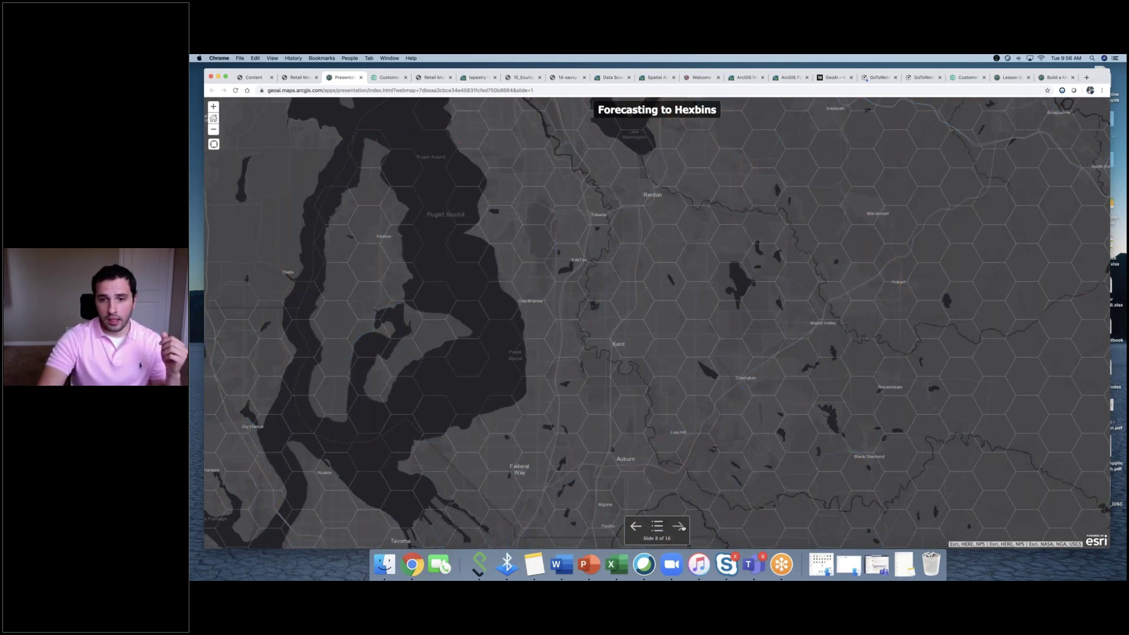
click(681, 526)
click(680, 527)
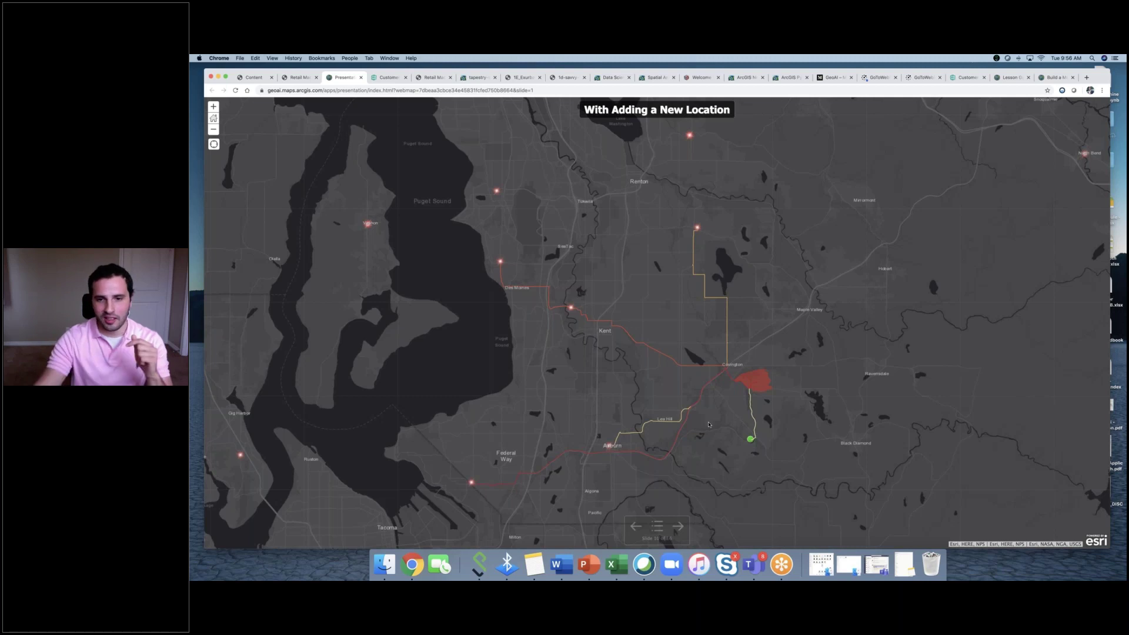
click(678, 526)
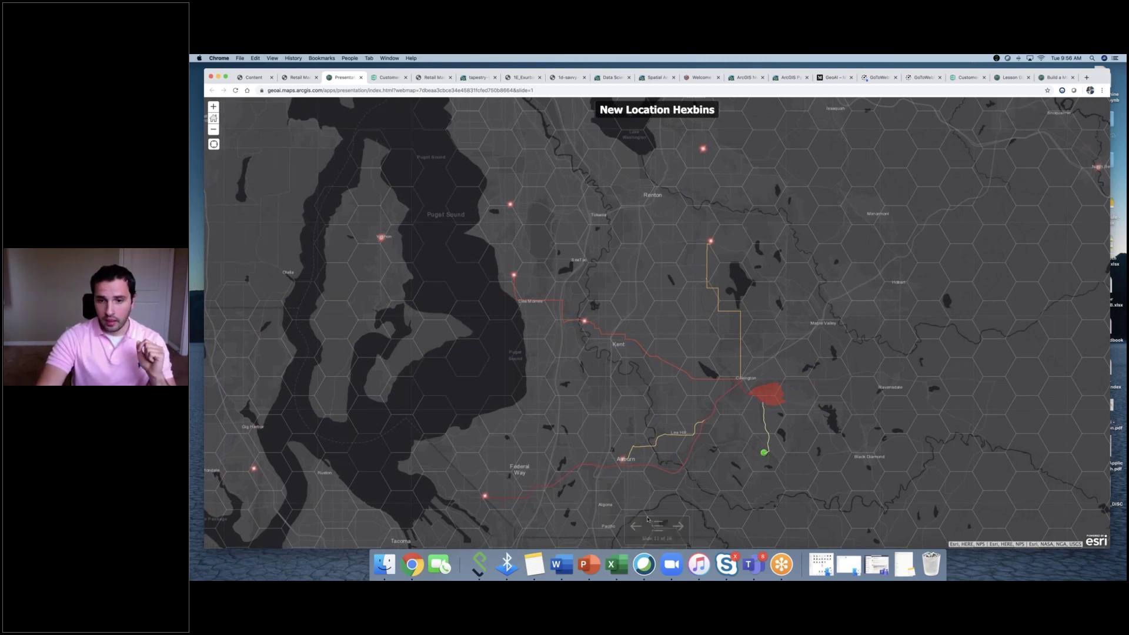
Step through the market forecast slides from Forecast Across the Market to Even with Competition.
click(677, 526)
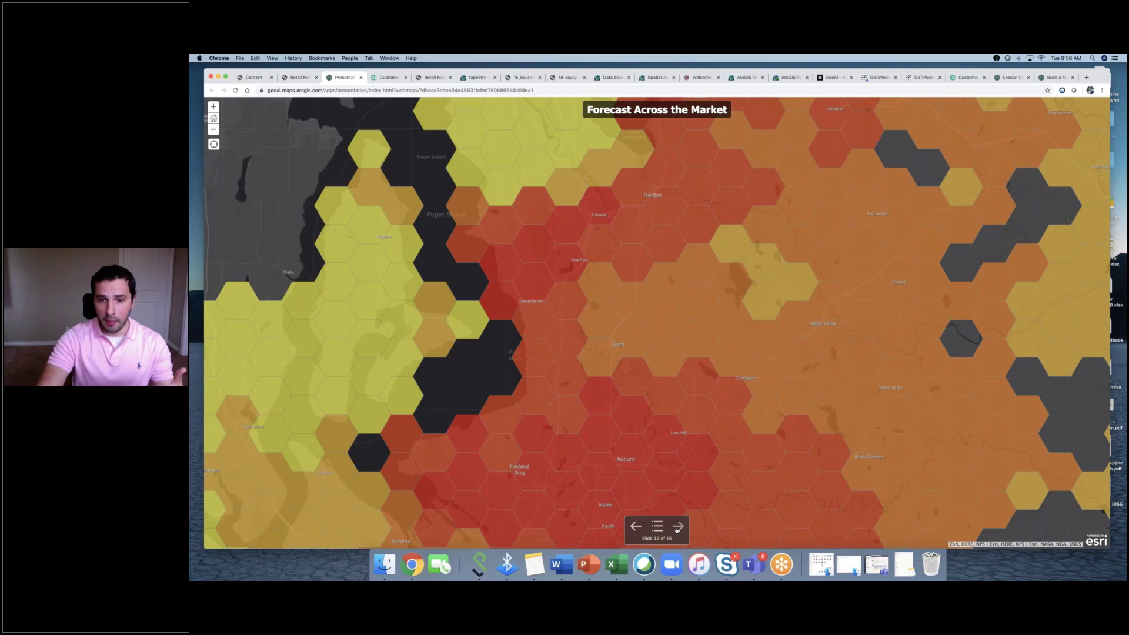
click(677, 527)
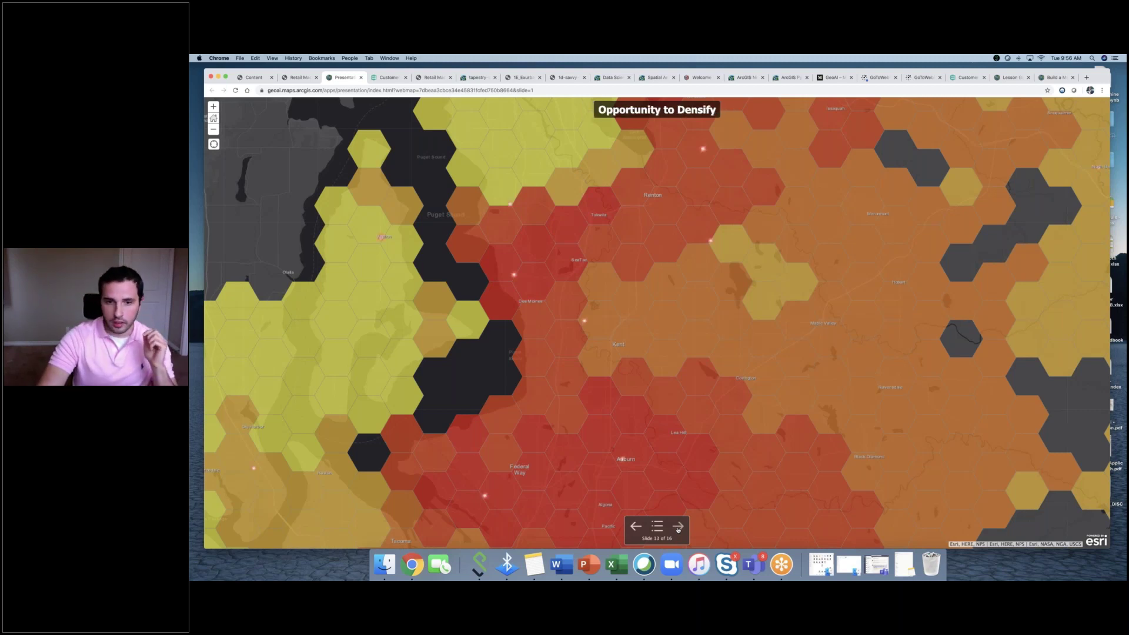
click(677, 527)
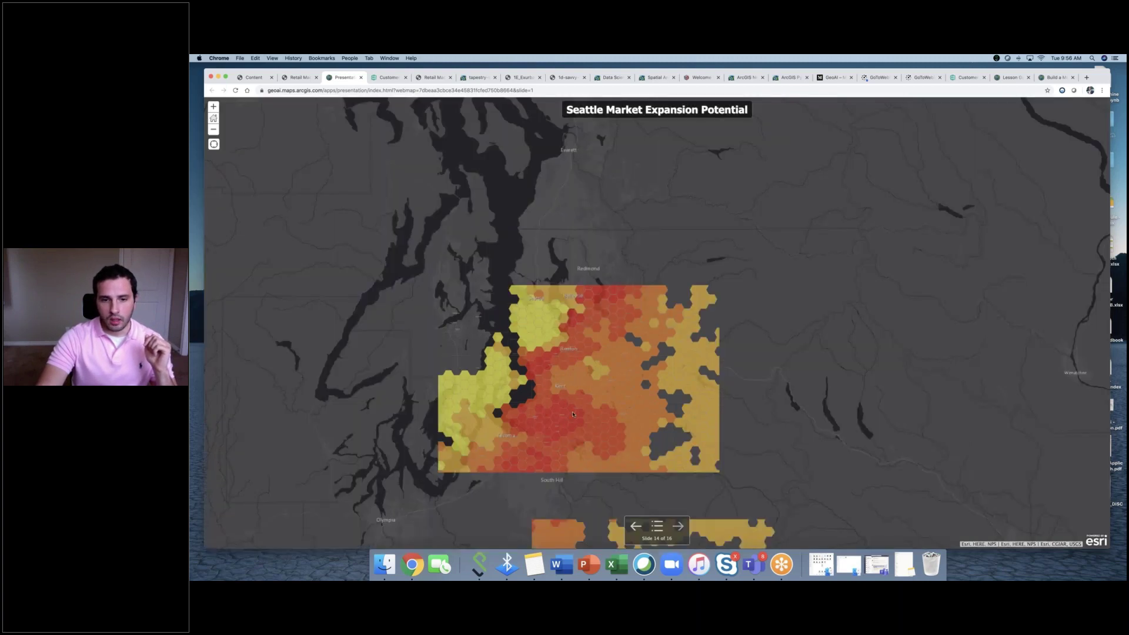
click(677, 528)
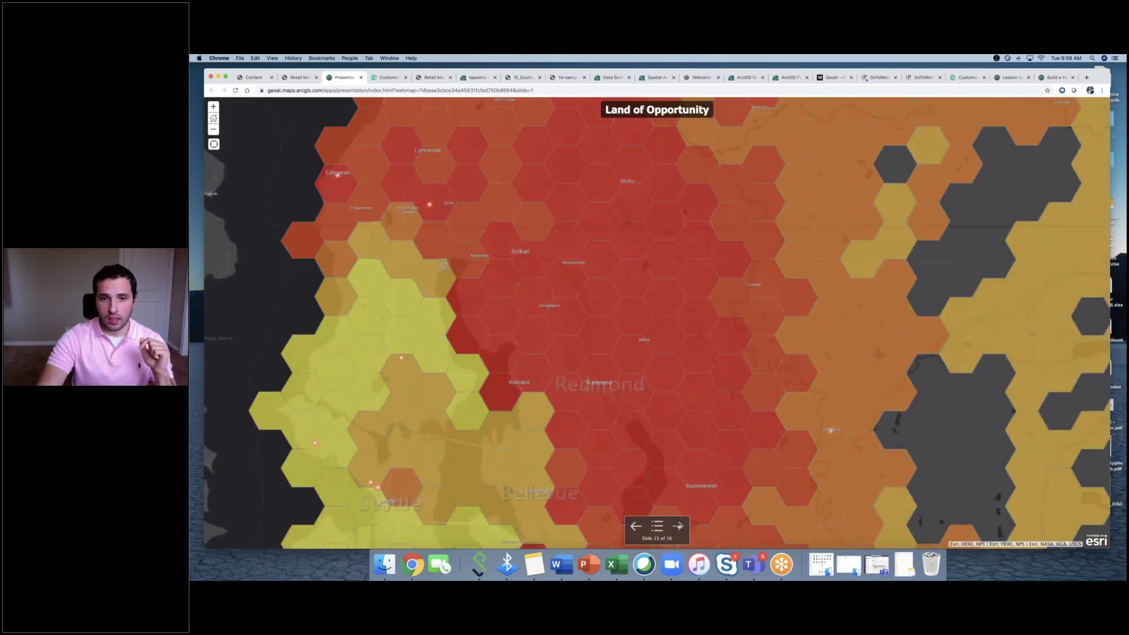
click(677, 528)
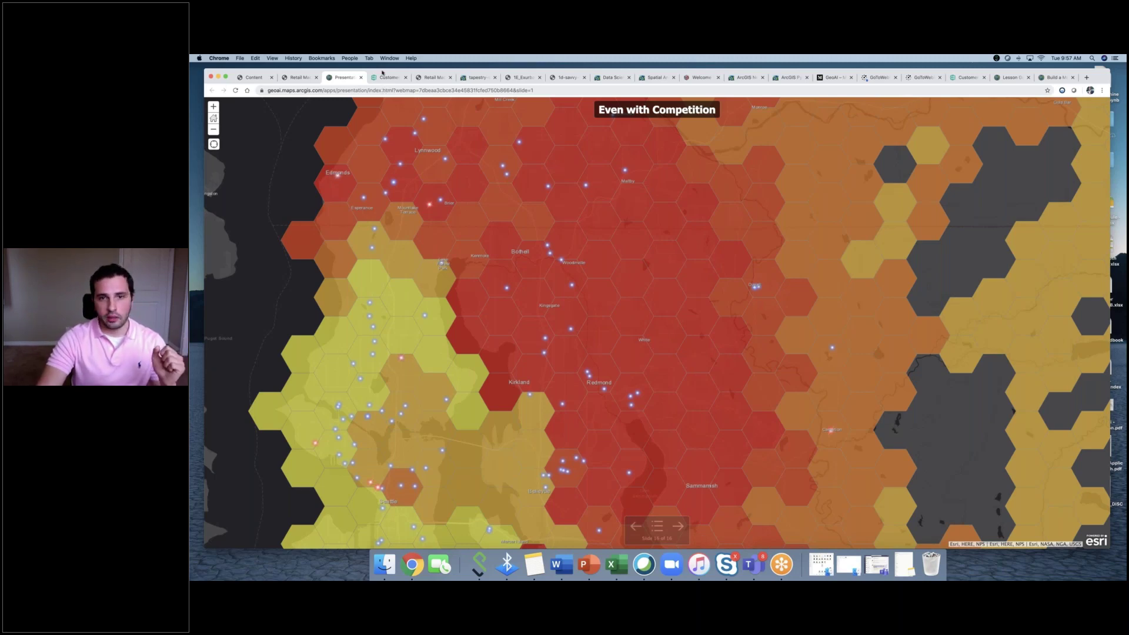
Switch back to the Retail Machine Learning notebook and examine the Feature Importance chart below the r^2 scores.
click(300, 78)
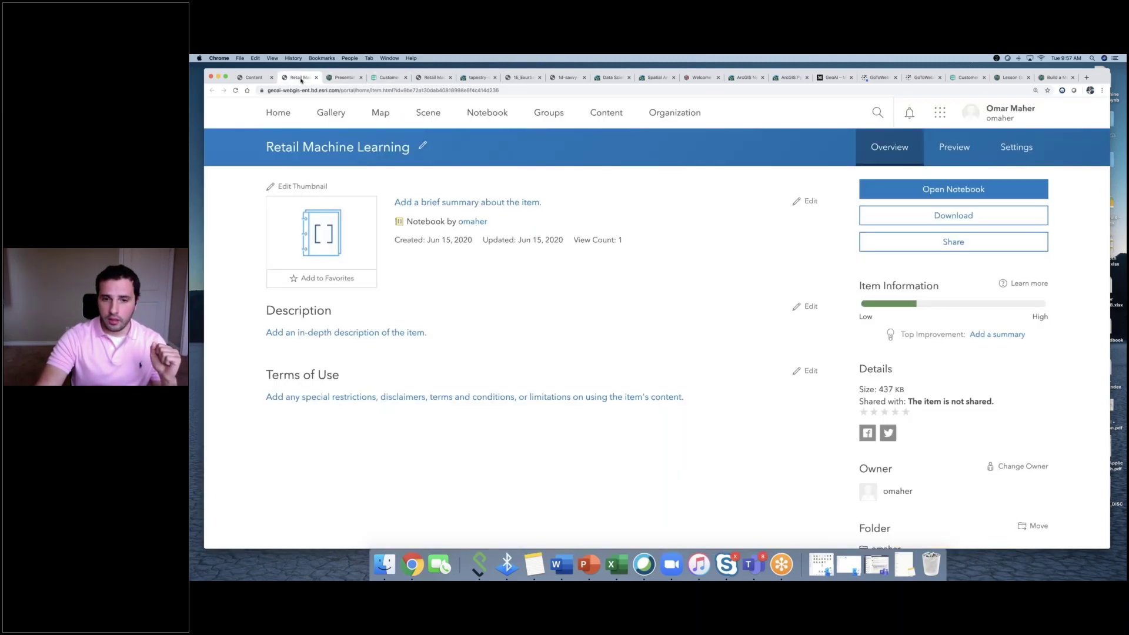
click(434, 78)
scroll(588, 365, down, 3)
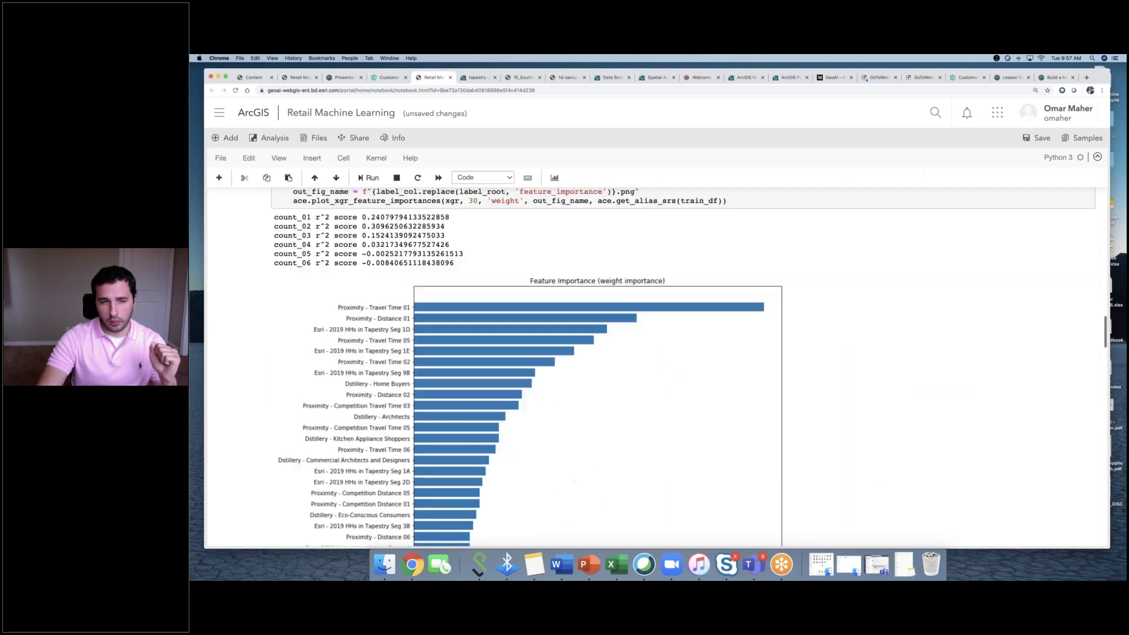
scroll(469, 296, down, 2)
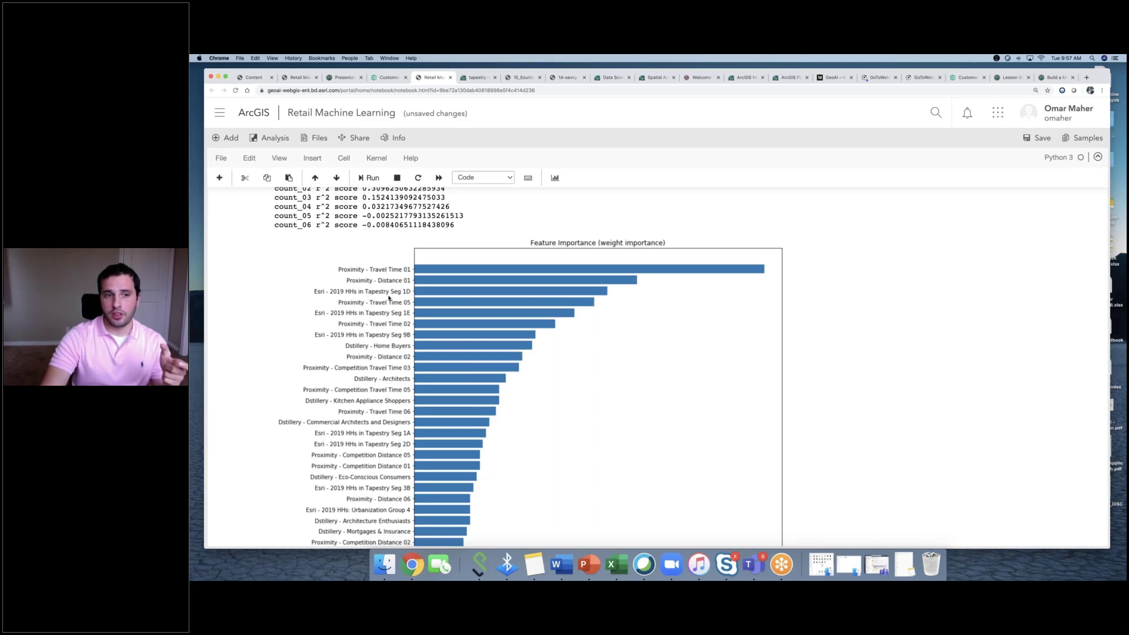
Switch to the 1D Savvy Suburbanites tapestry segment PDF and enlarge its first page by two zoom levels.
click(567, 77)
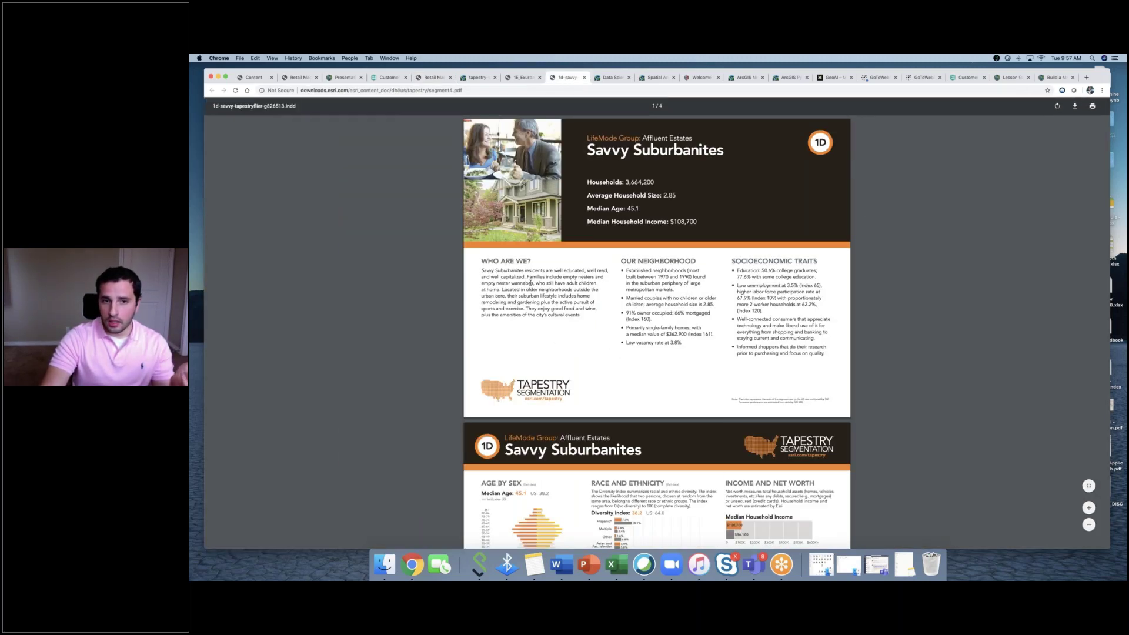
click(1089, 507)
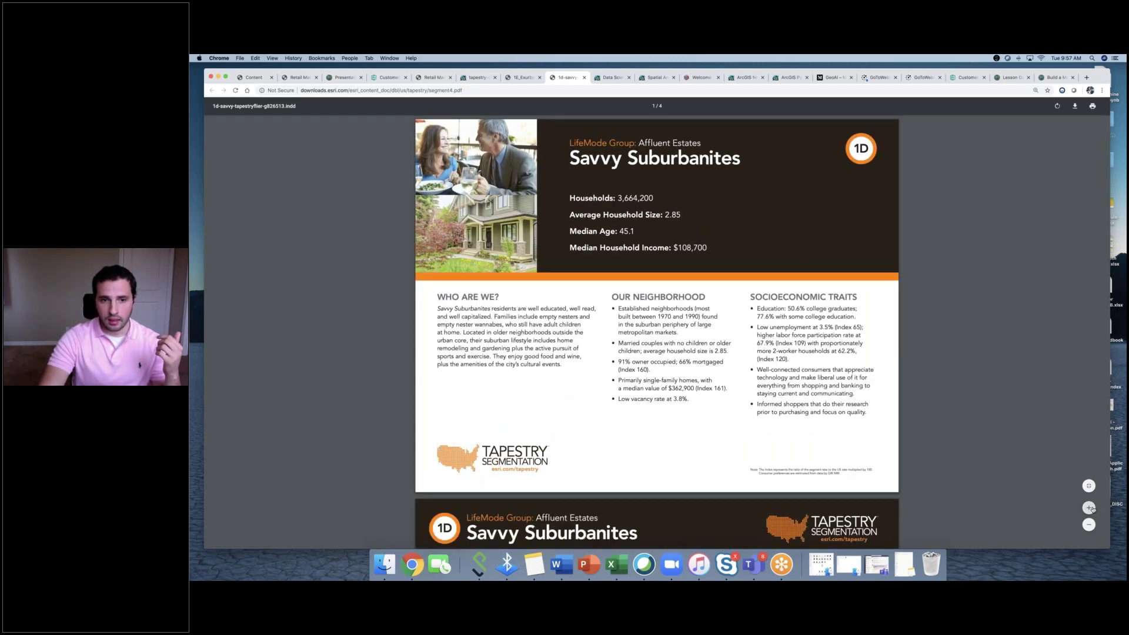
click(1088, 508)
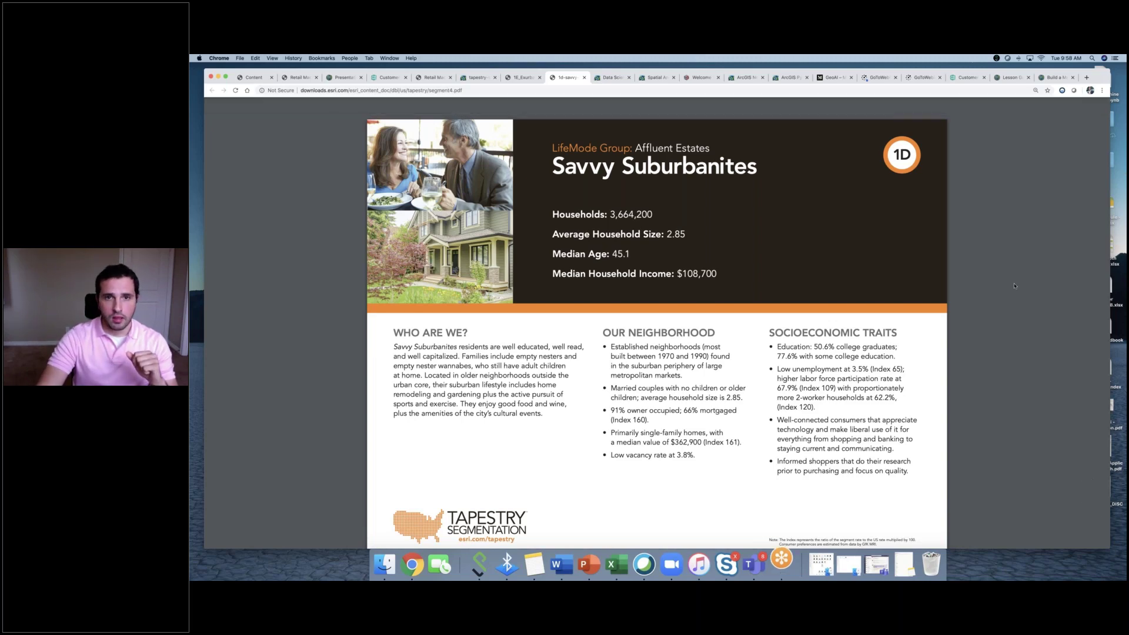
Switch to Esri's Spatial Analysis and Data Science overview page and review the capability cards under Translate problems into spatial answers.
click(612, 78)
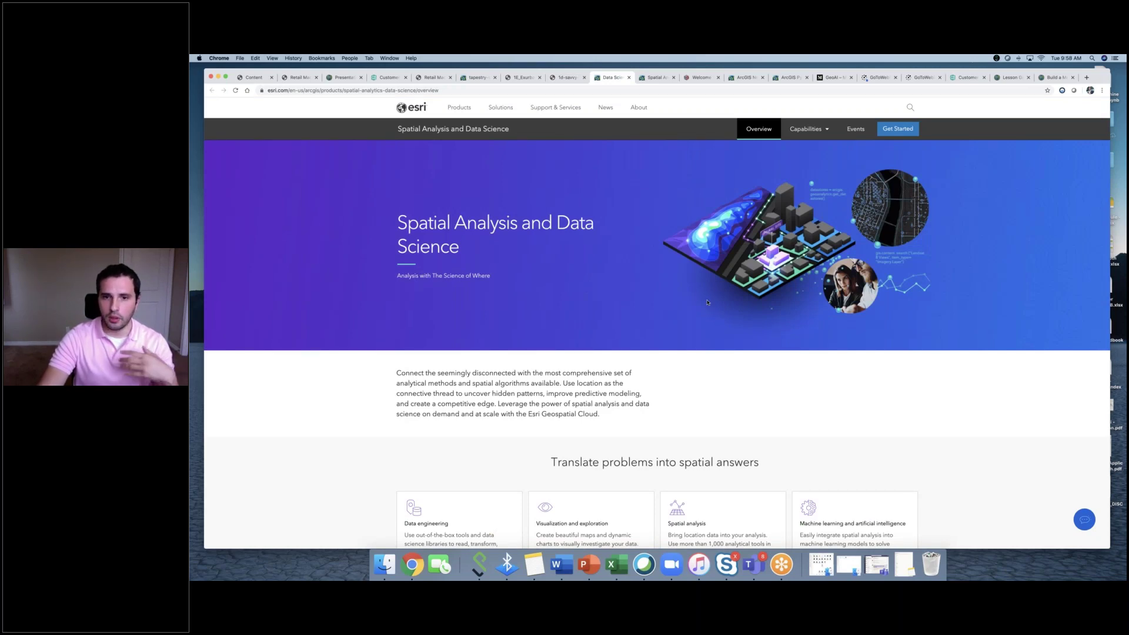
scroll(708, 302, down, 5)
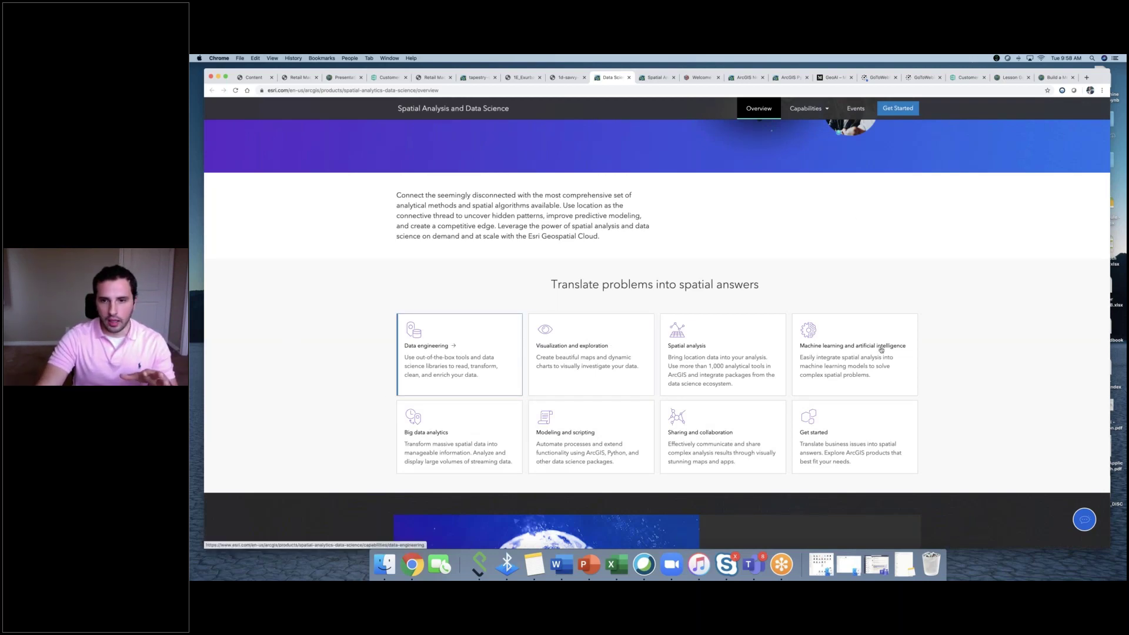
scroll(972, 330, down, 1)
scroll(972, 332, down, 2)
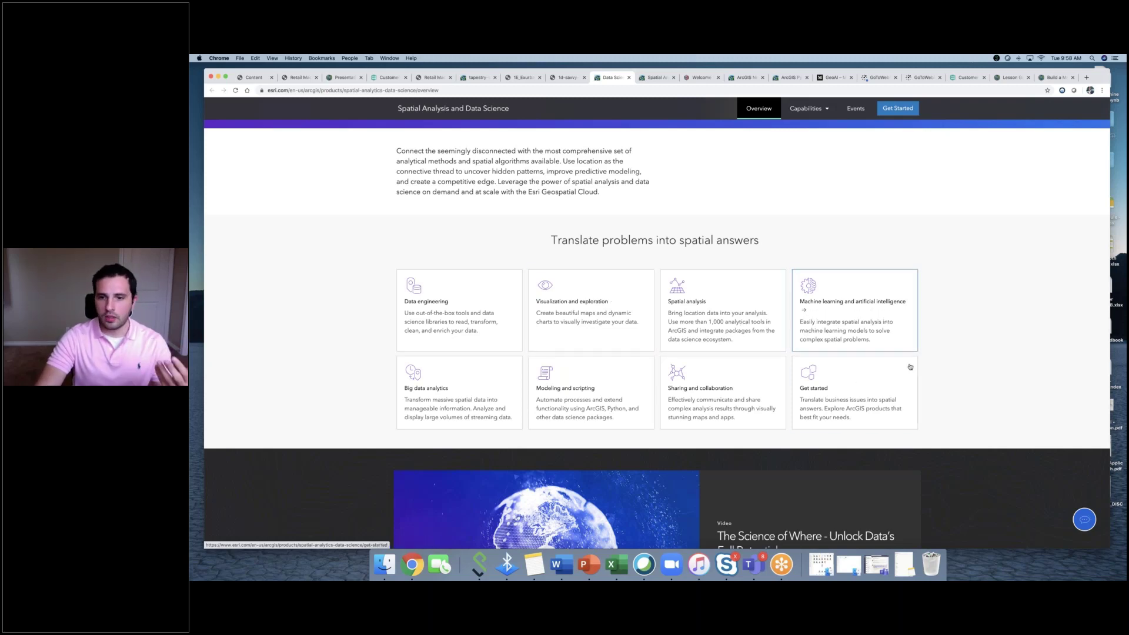
scroll(1021, 339, down, 1)
scroll(1021, 341, down, 8)
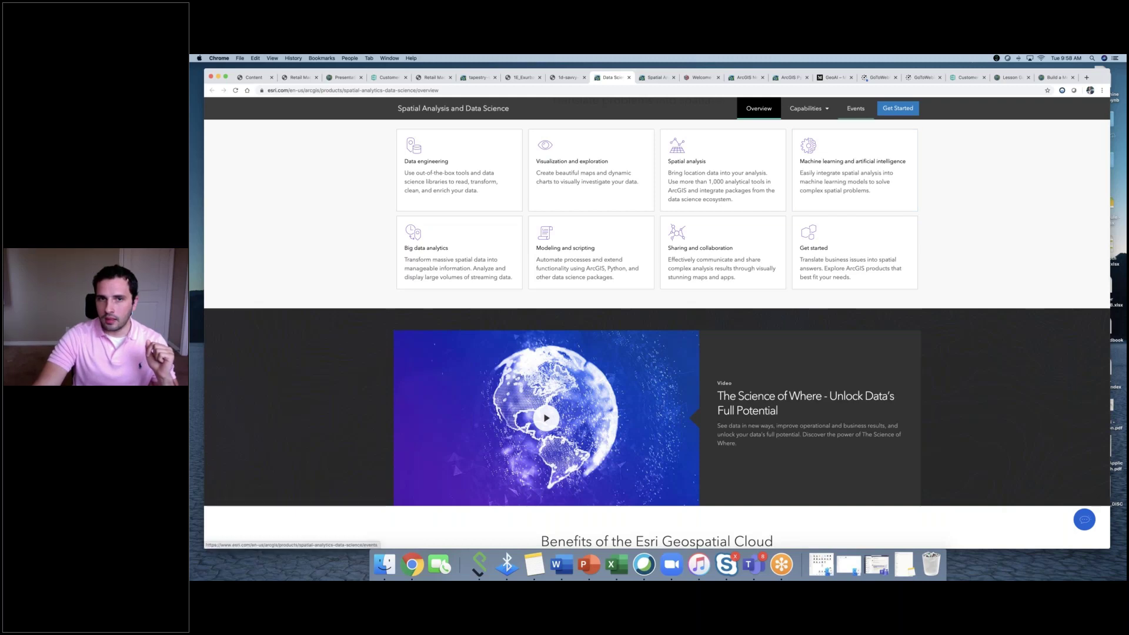
Switch to the Spatial Analysis and Data Science events page and look through the upcoming, on-demand and past webinars.
click(658, 80)
scroll(1002, 285, down, 5)
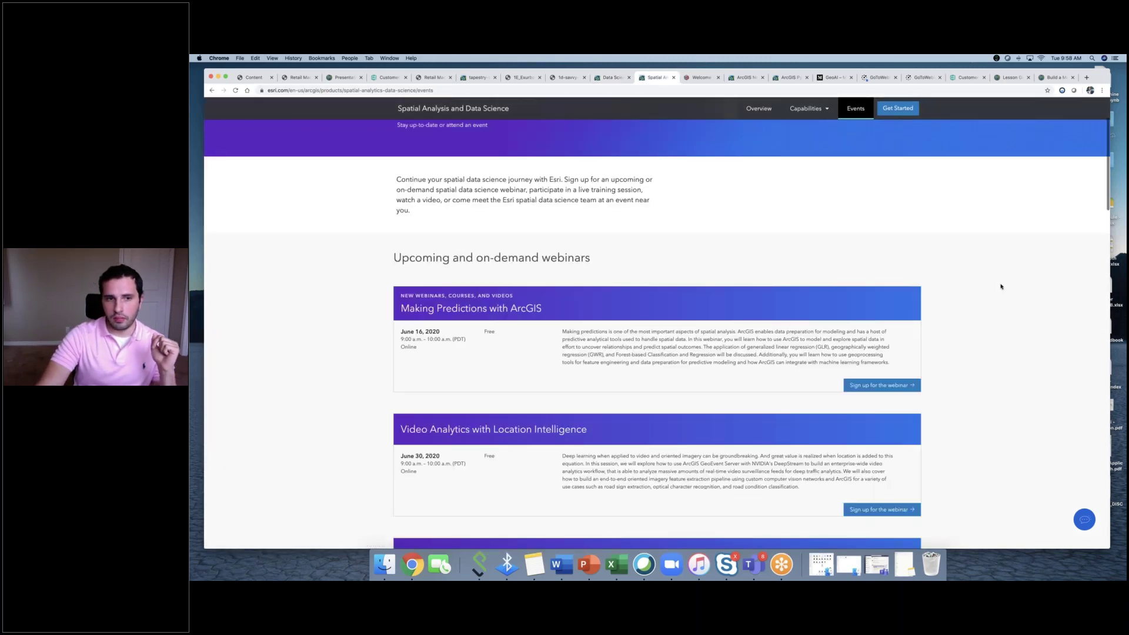
scroll(1003, 277, down, 4)
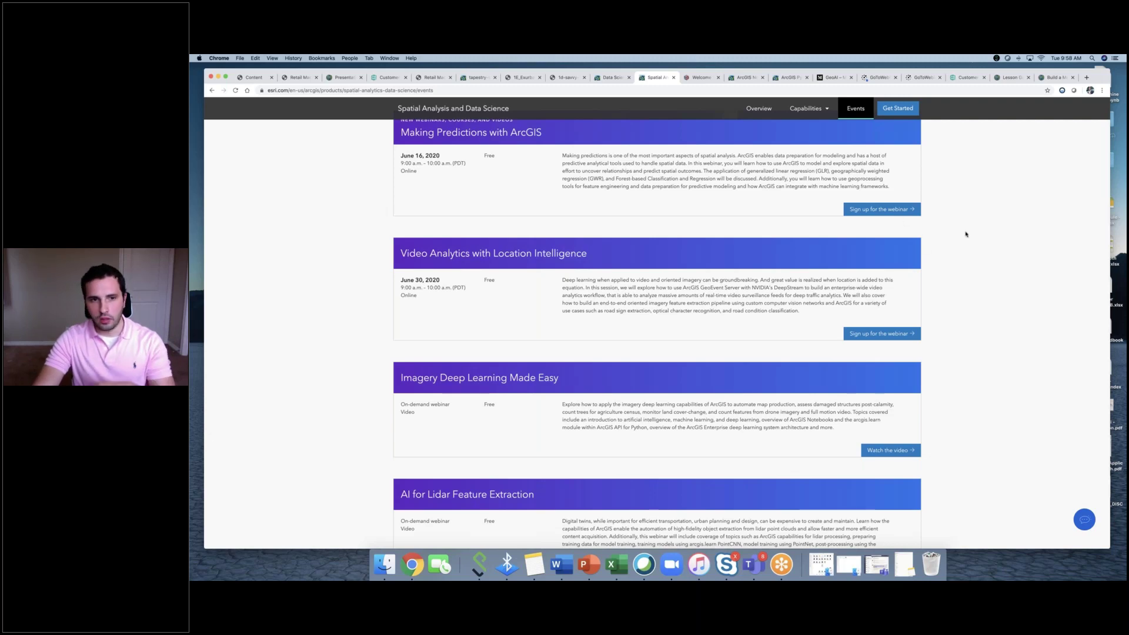
scroll(966, 239, down, 4)
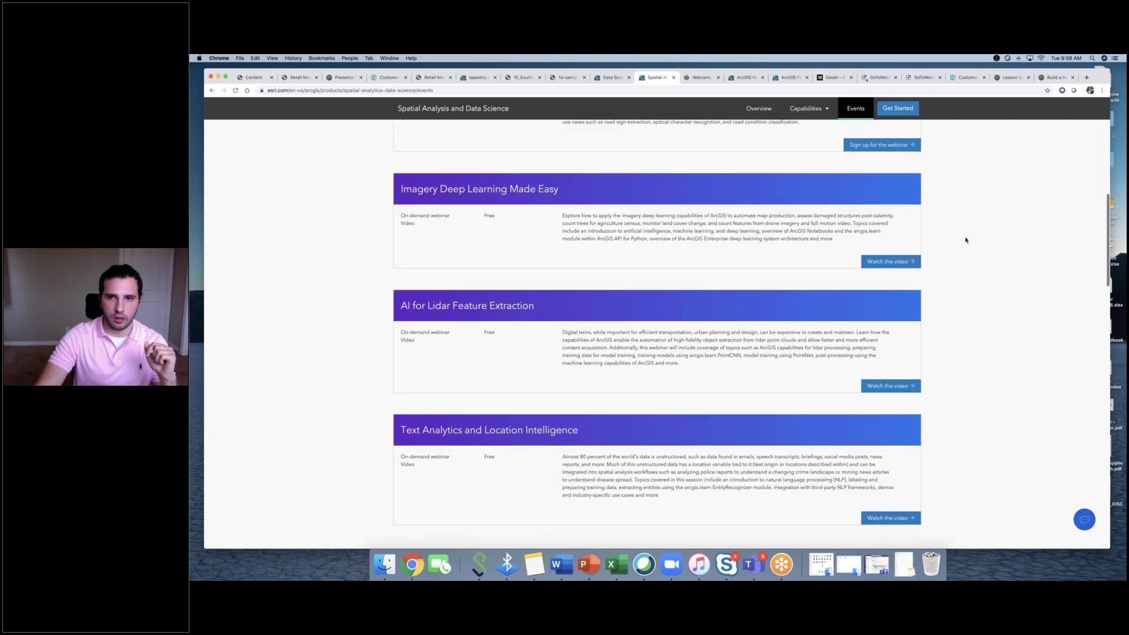
scroll(965, 240, up, 5)
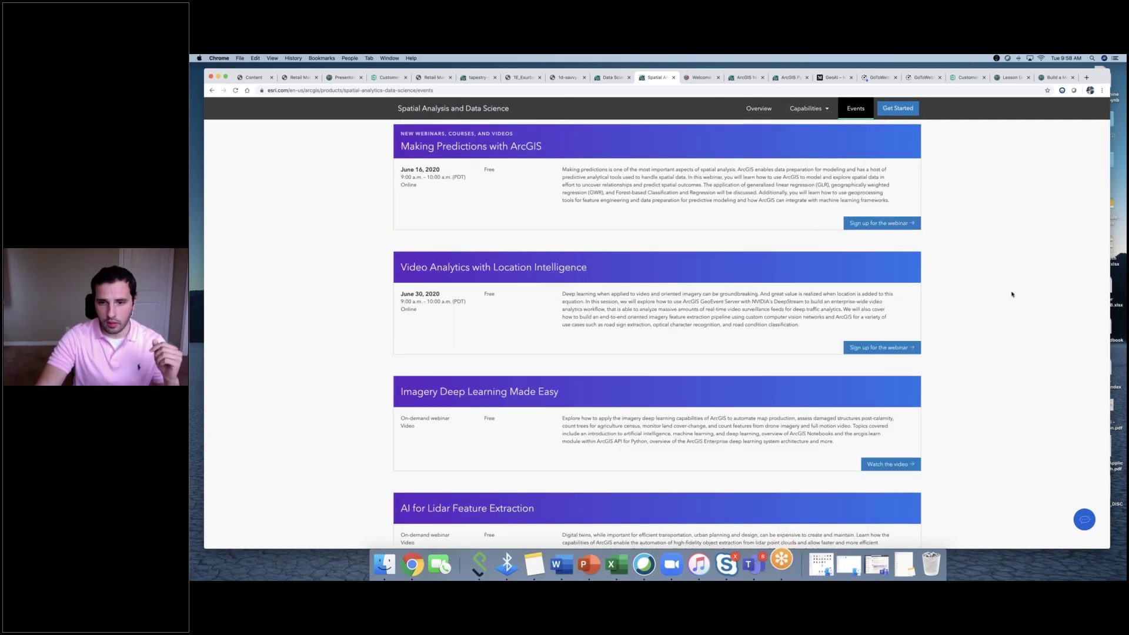
scroll(1011, 293, down, 10)
scroll(1011, 294, up, 3)
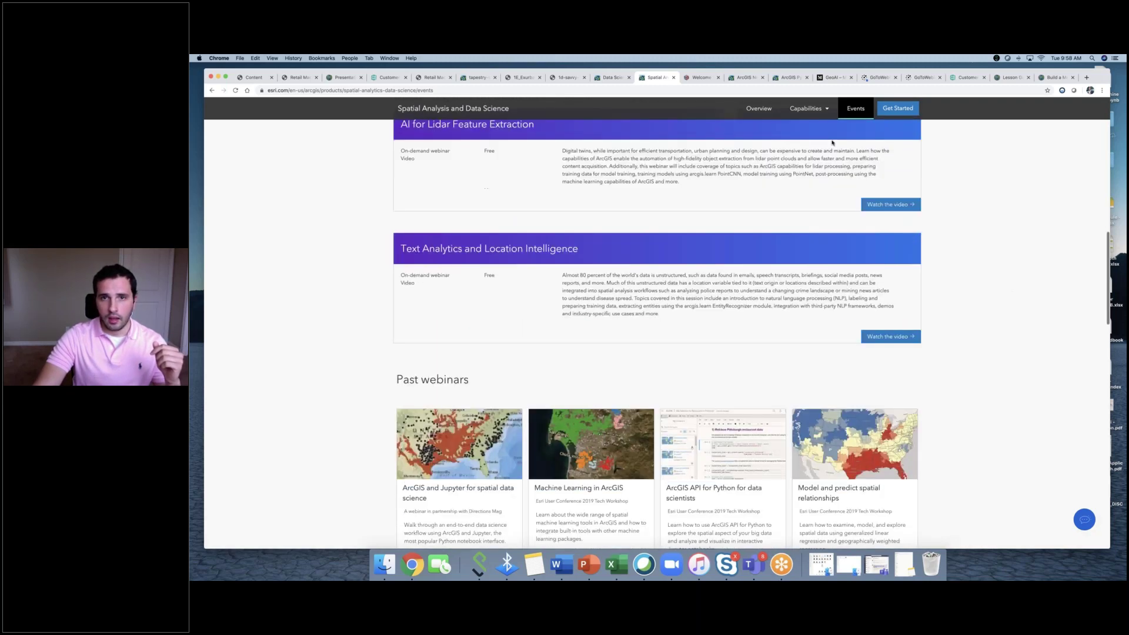
Switch to the Spatial Statistics Resources page, skim its content and show the Tool Overview topics.
key(ctrl+Tab)
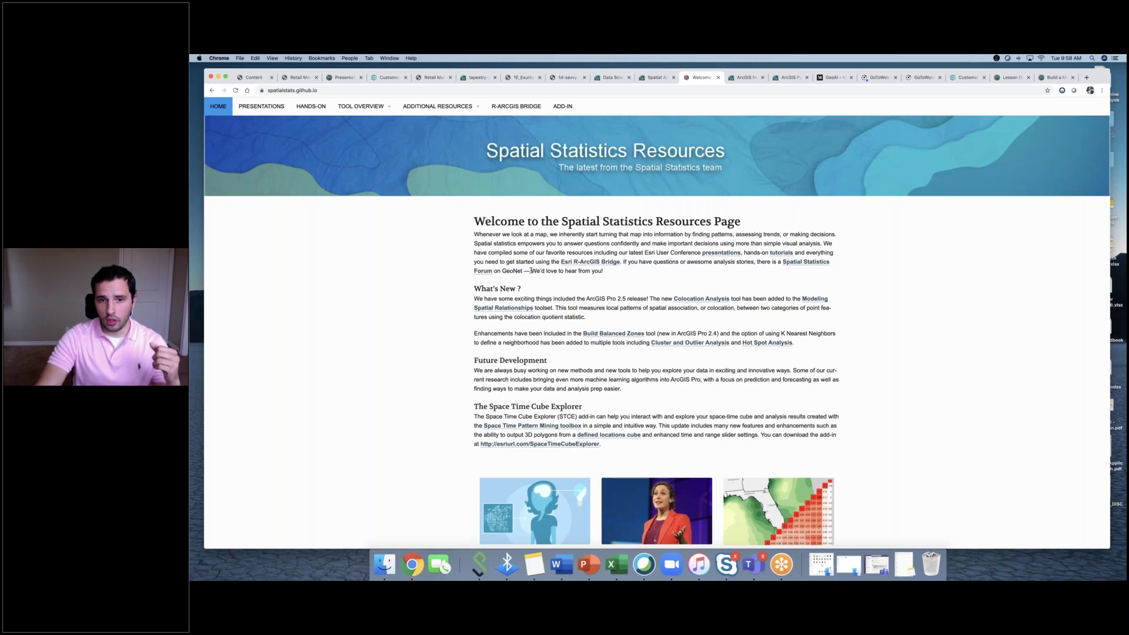
scroll(530, 270, down, 5)
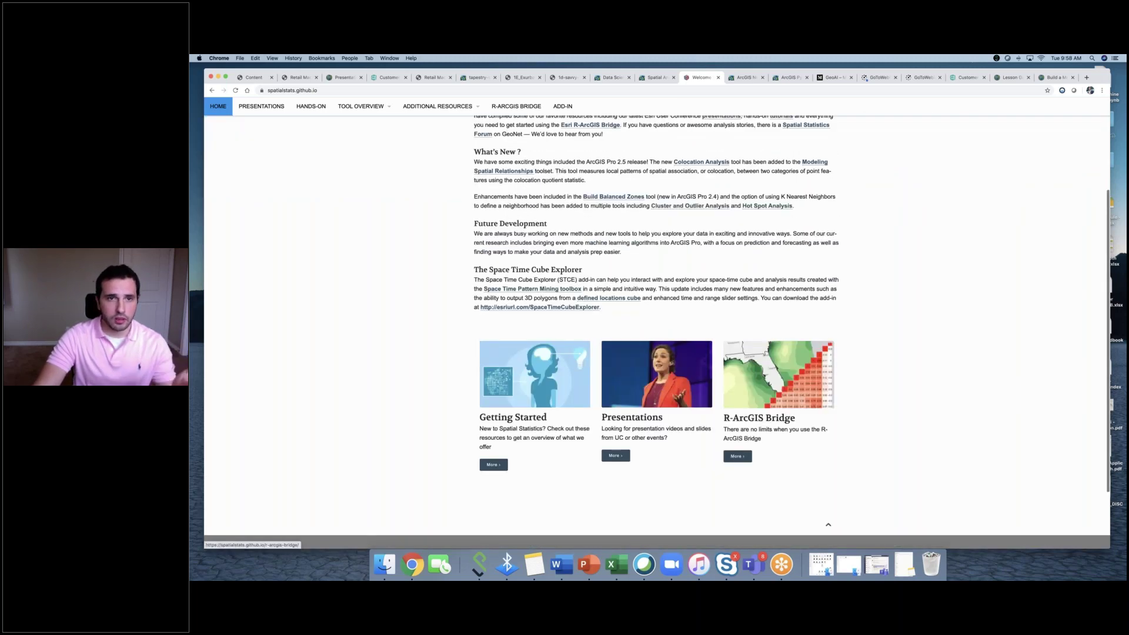
scroll(590, 124, up, 5)
click(477, 109)
mouse_move(388, 109)
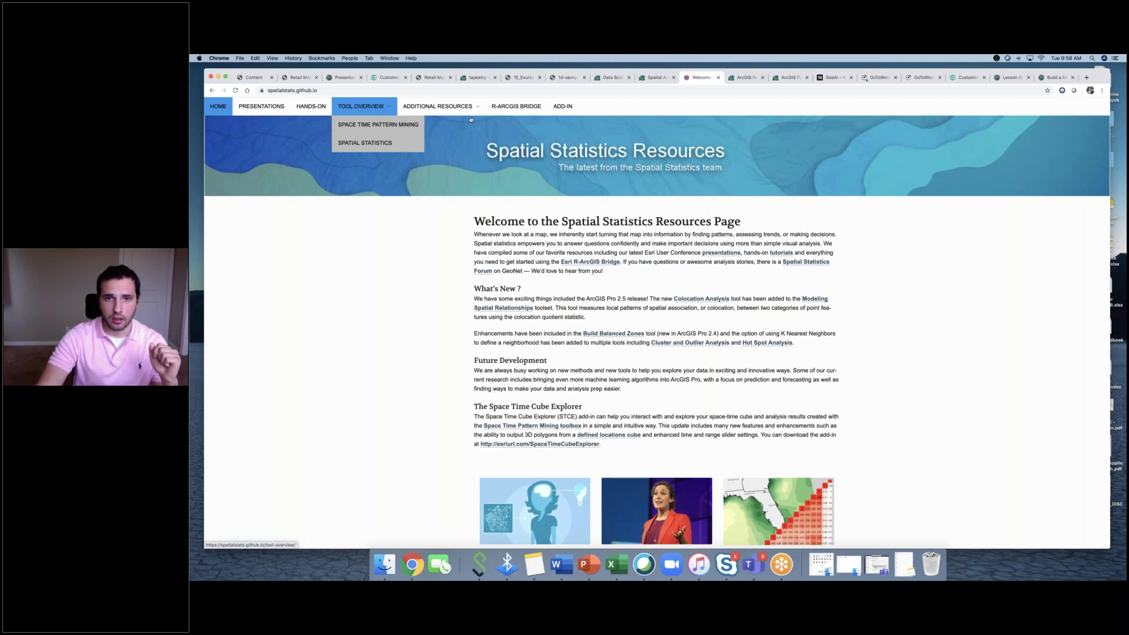
Show the ArcGIS Notebooks overview page, then the ArcGIS Python Libraries gallery down to its Notebooks gallery section.
key(ctrl+Tab)
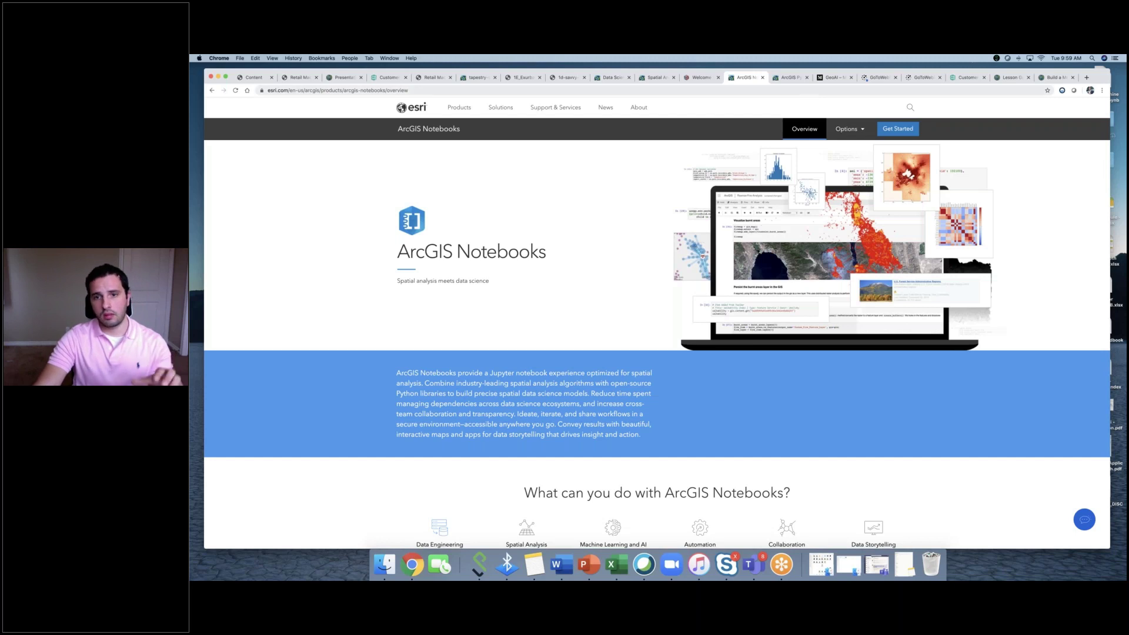
click(789, 78)
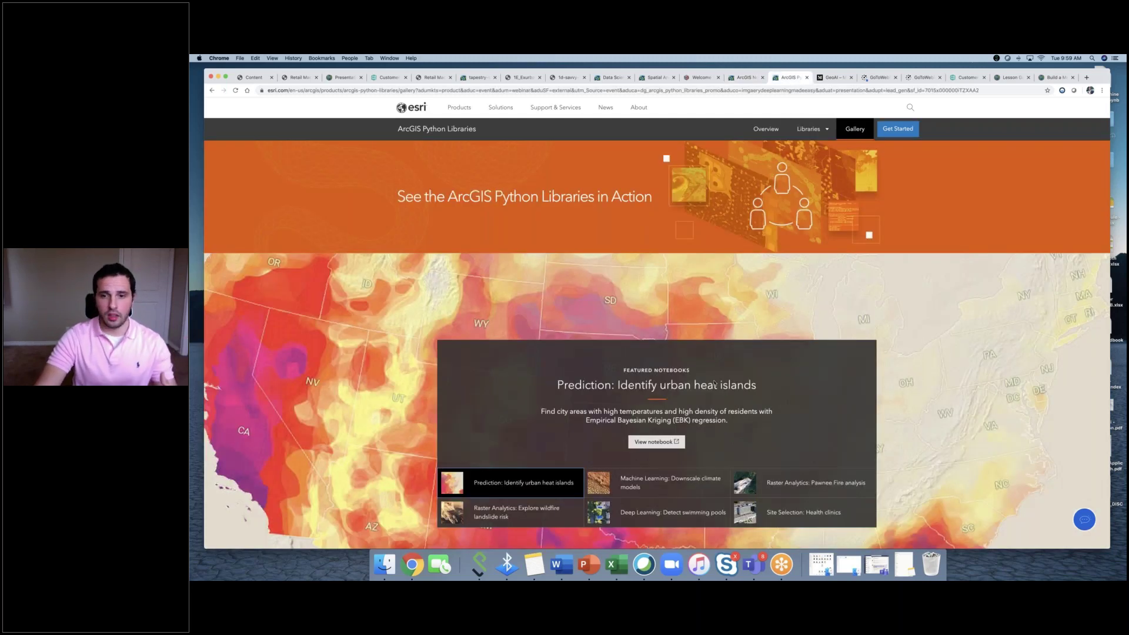
scroll(714, 384, down, 5)
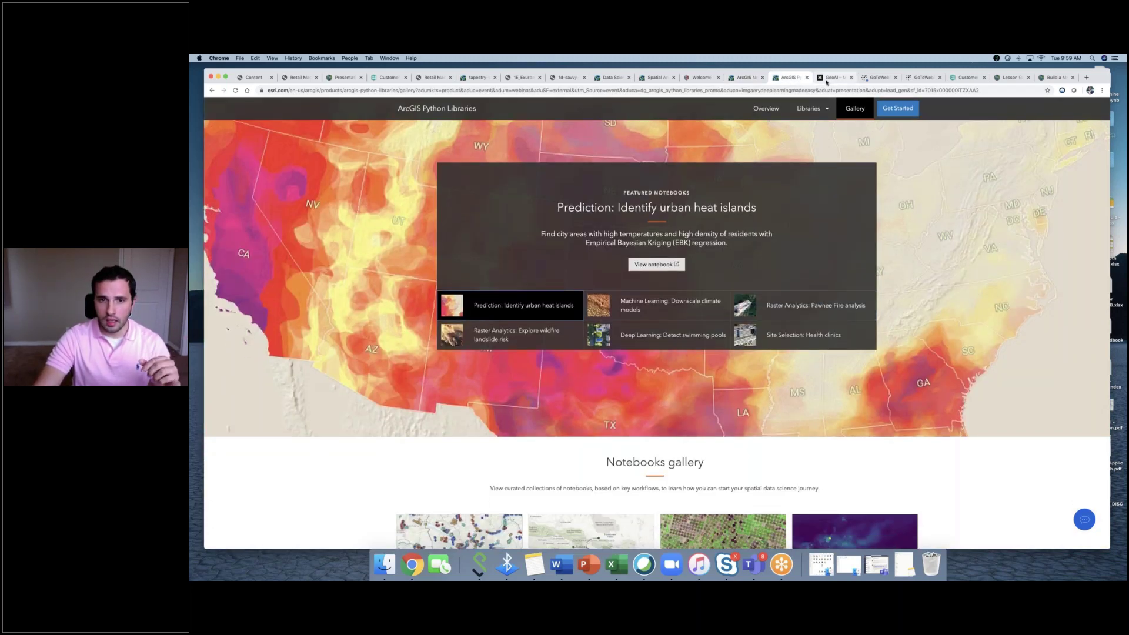
Switch to the GeoAI blog on Medium and browse its article listing, including Geospatial Natural Language Processing.
click(827, 79)
scroll(989, 340, down, 4)
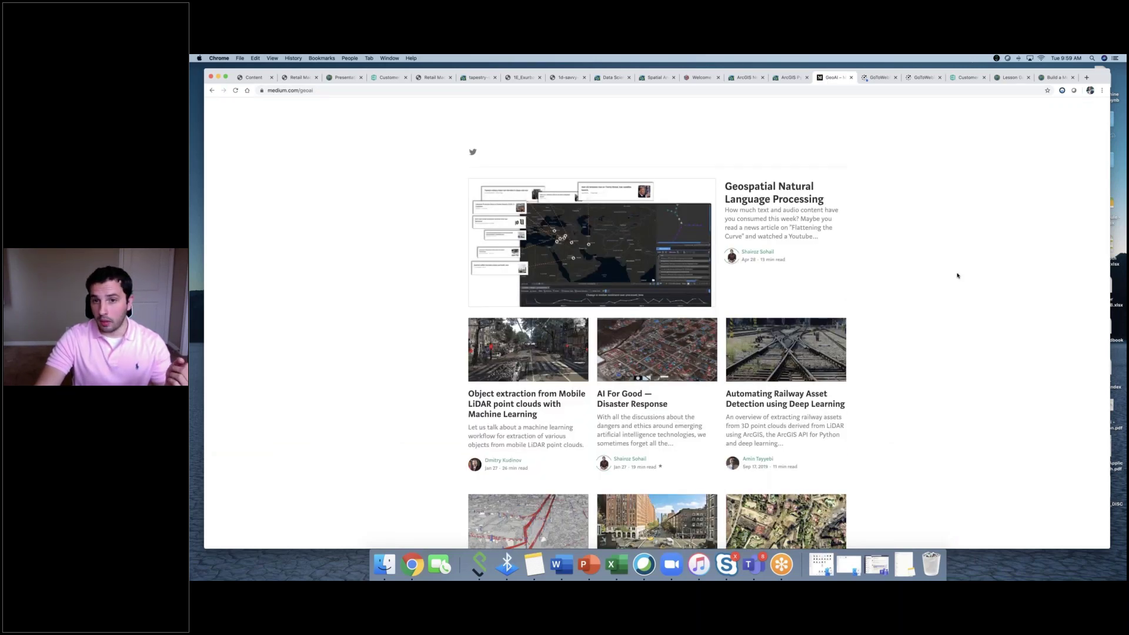
scroll(957, 275, down, 3)
scroll(957, 275, up, 4)
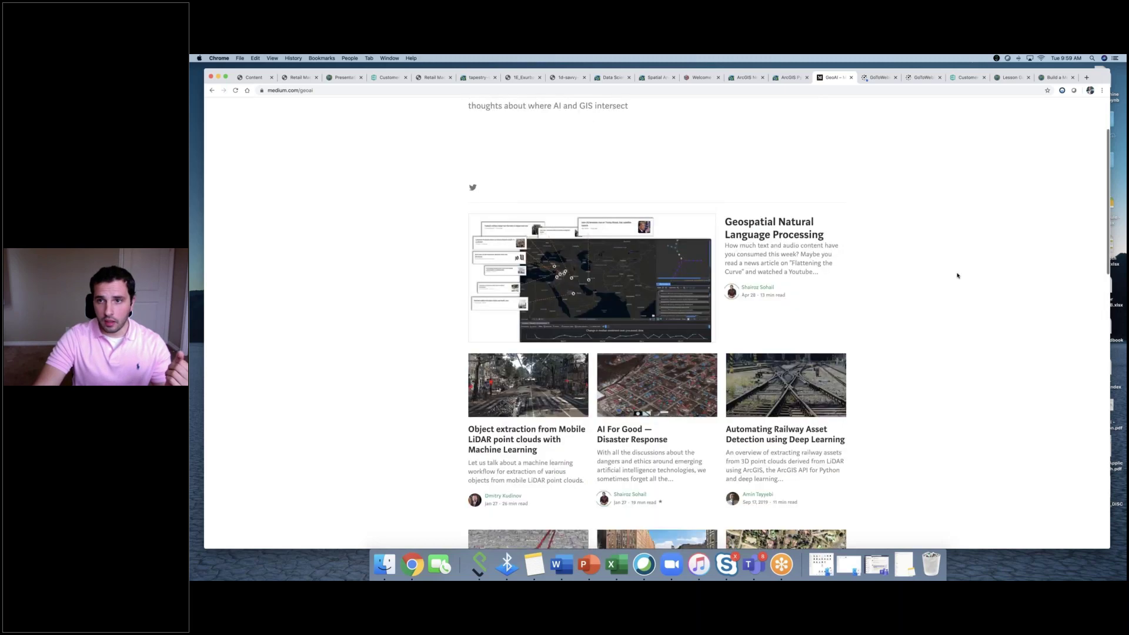
scroll(957, 275, down, 1)
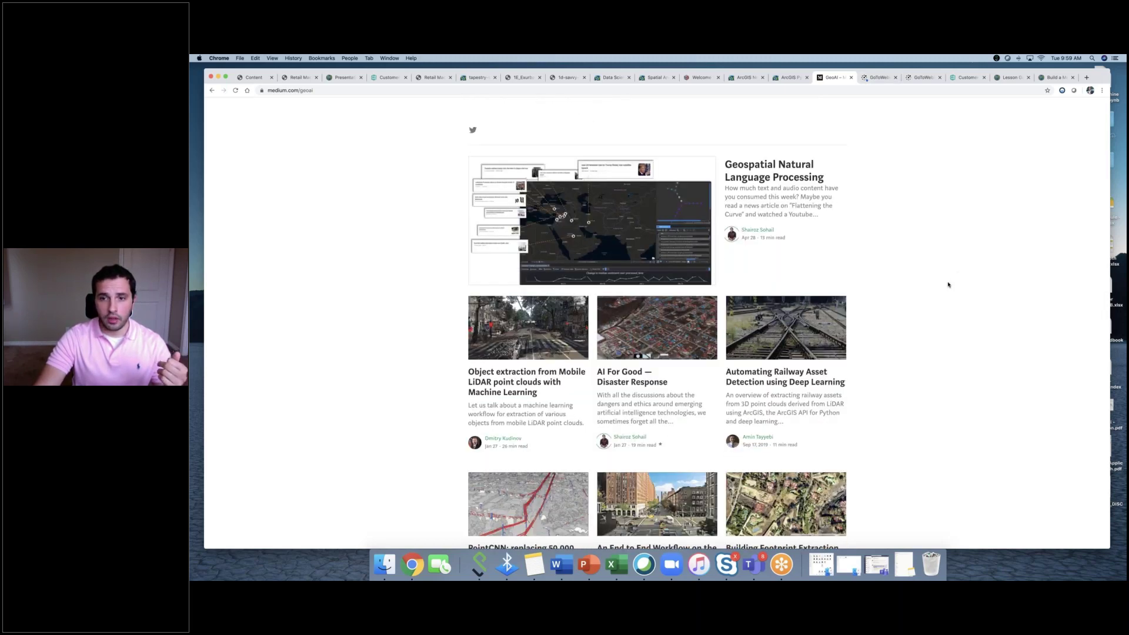